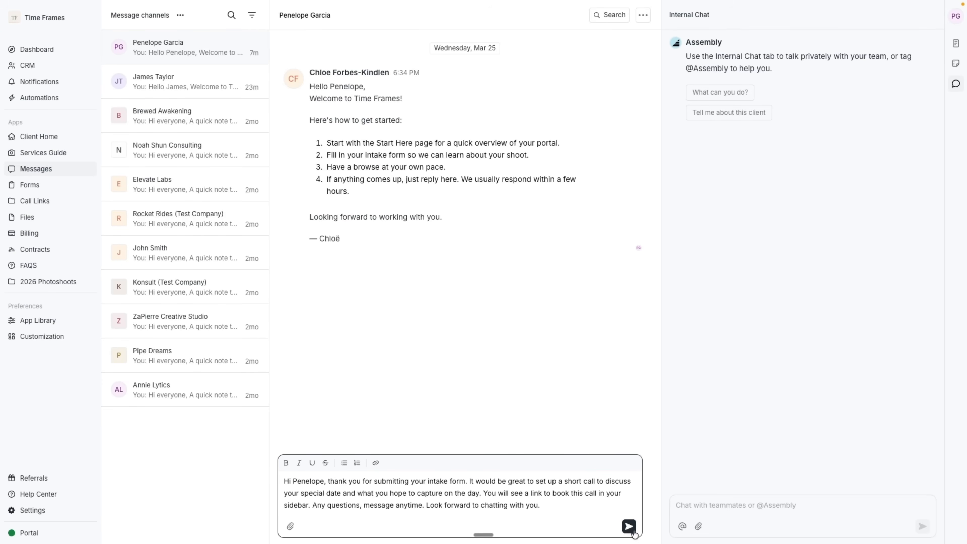
Send the reply to the client, then open the client-side Discovery Call booking page.
{"action": "left_click", "coordinate": [629, 527]}
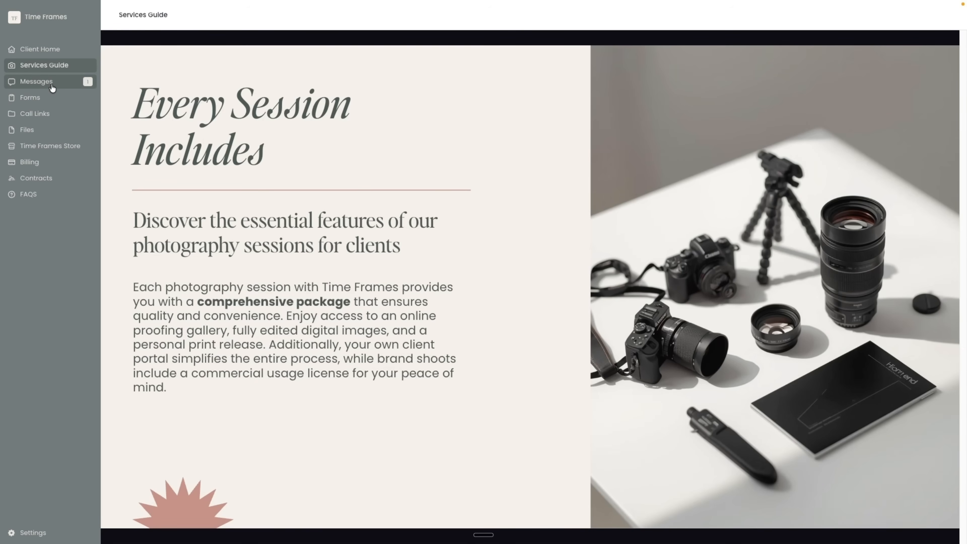
{"action": "left_click", "coordinate": [52, 87]}
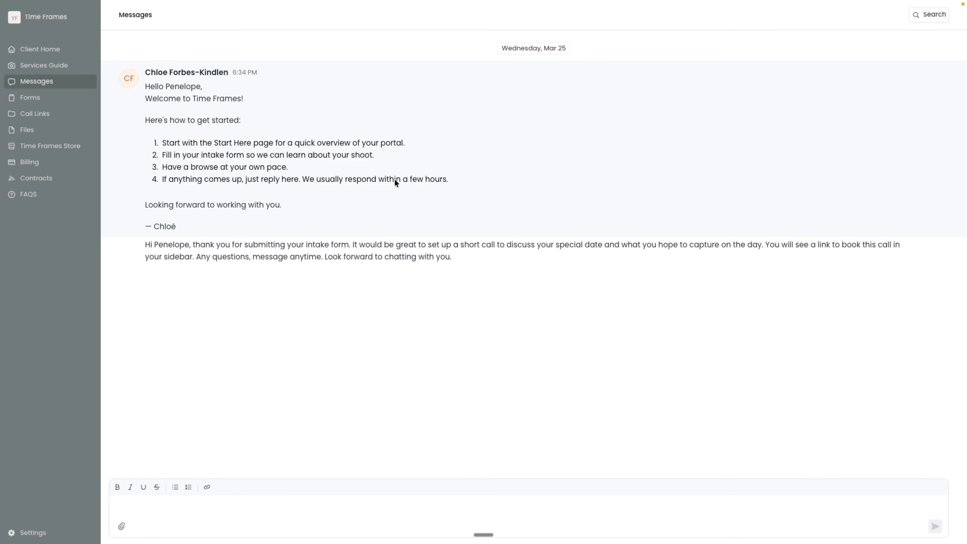
{"action": "left_click", "coordinate": [57, 114]}
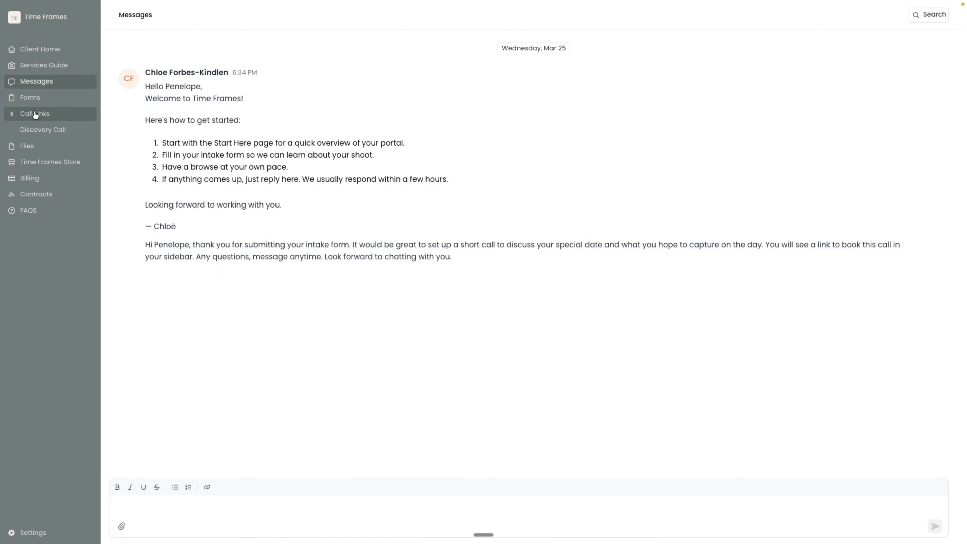
{"action": "left_click", "coordinate": [42, 129]}
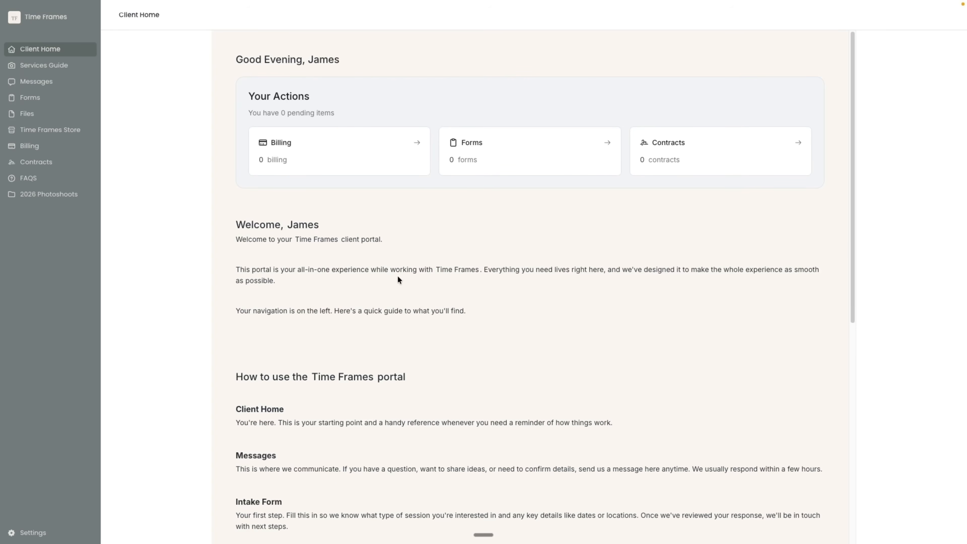
Browse the Services Guide and Time Frames Store, start Brand Session checkout, then open Book Your Session.
{"action": "left_click", "coordinate": [37, 86]}
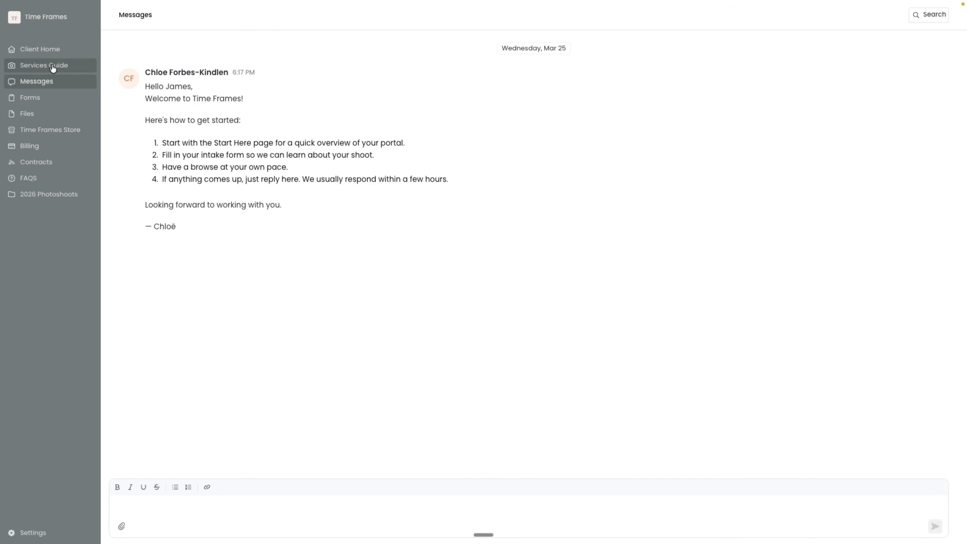
{"action": "left_click", "coordinate": [47, 69]}
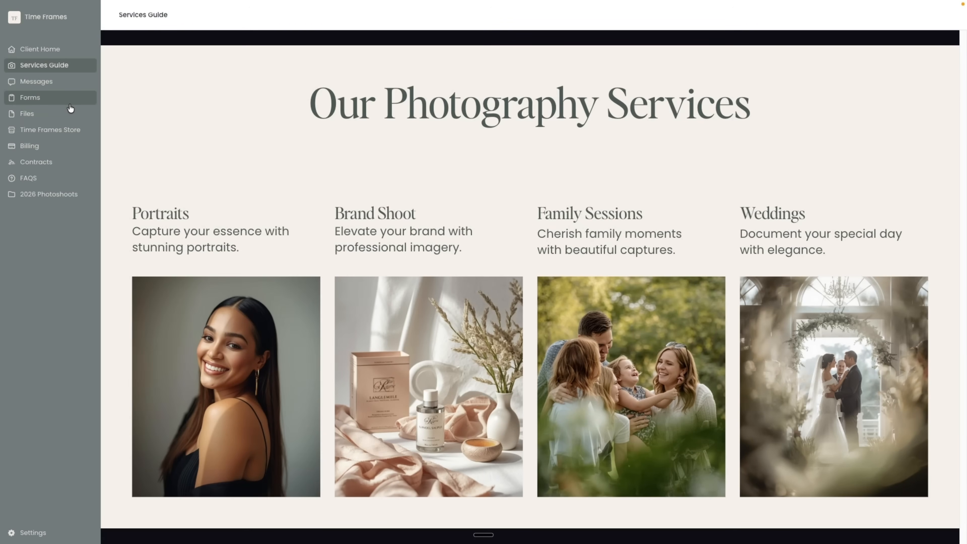
{"action": "left_click", "coordinate": [53, 136]}
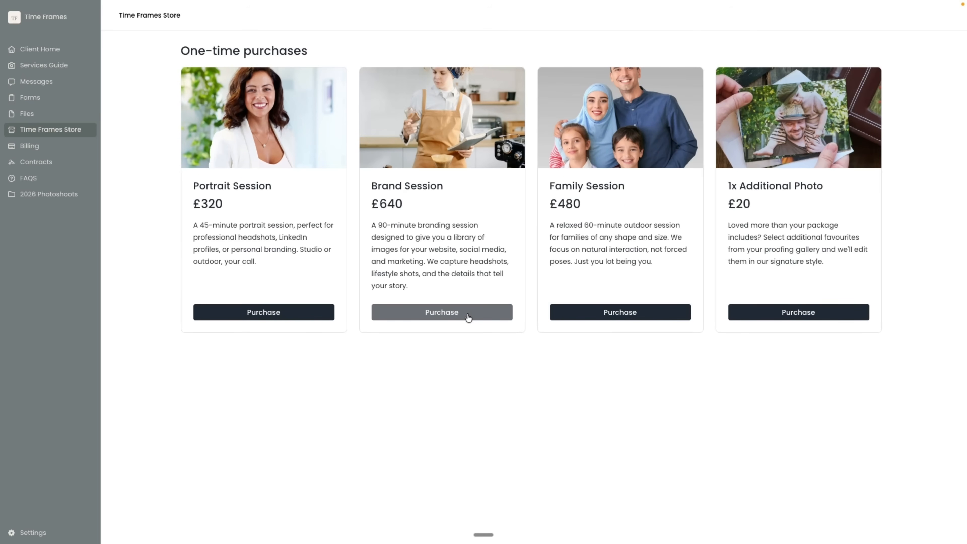
{"action": "left_click", "coordinate": [468, 316]}
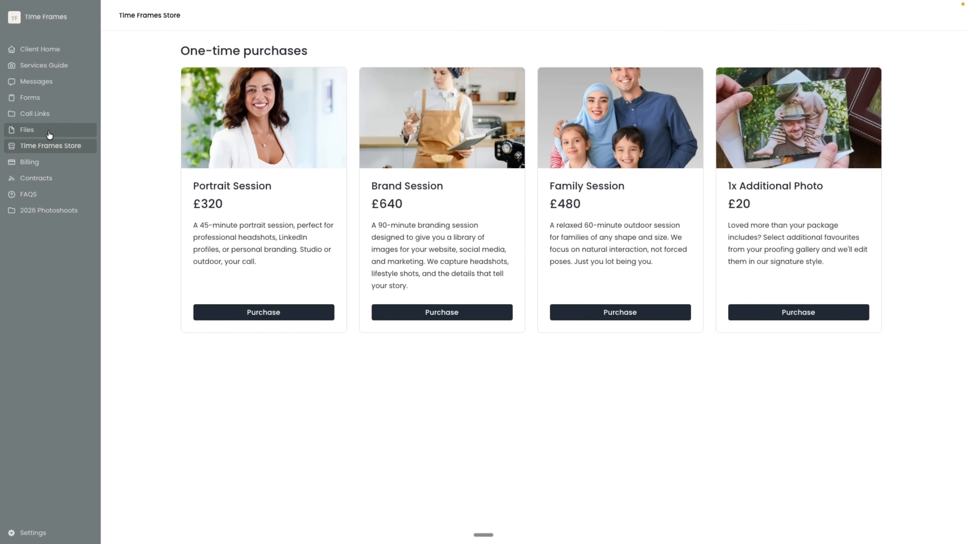
{"action": "left_click", "coordinate": [11, 115]}
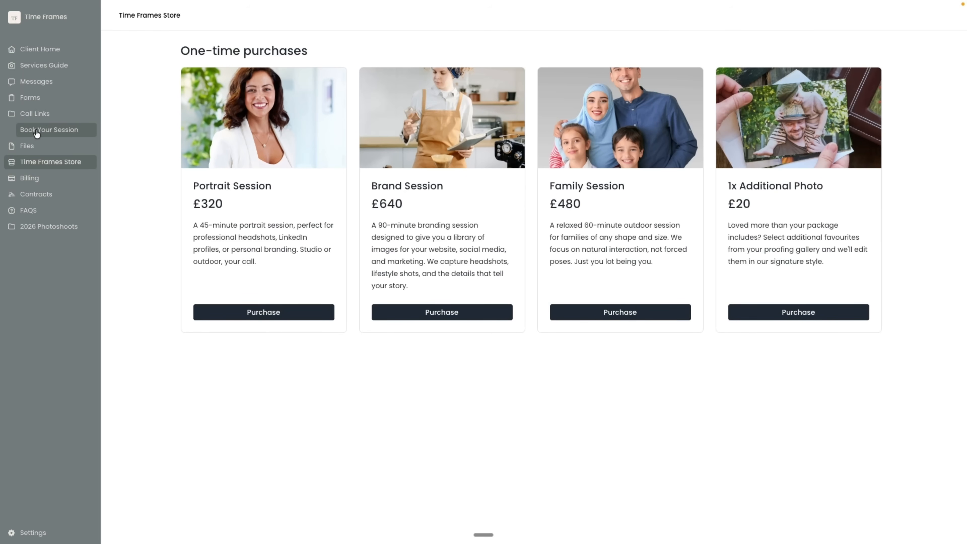
{"action": "left_click", "coordinate": [56, 131]}
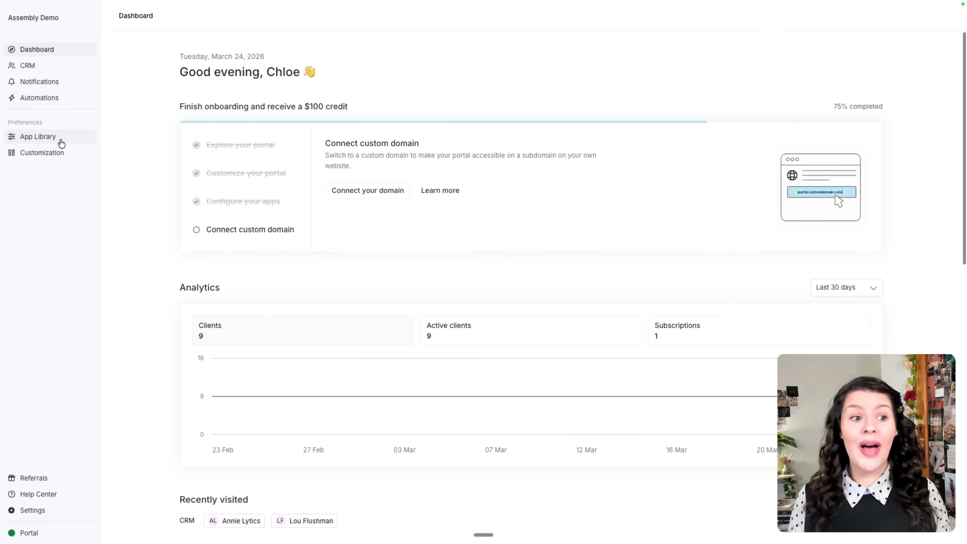
Browse the App Library's Add app catalog and open the Client Home app card.
{"action": "left_click", "coordinate": [38, 137]}
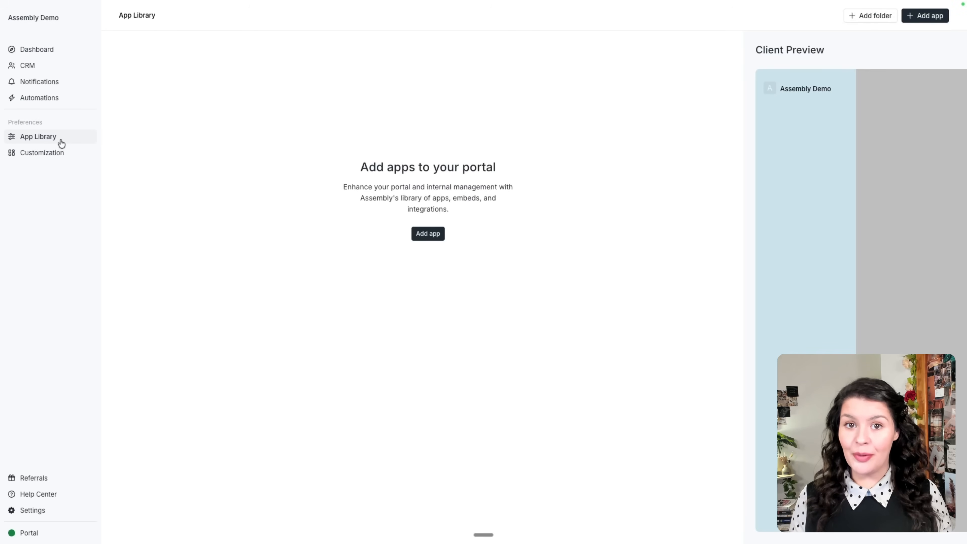
{"action": "left_click", "coordinate": [420, 235]}
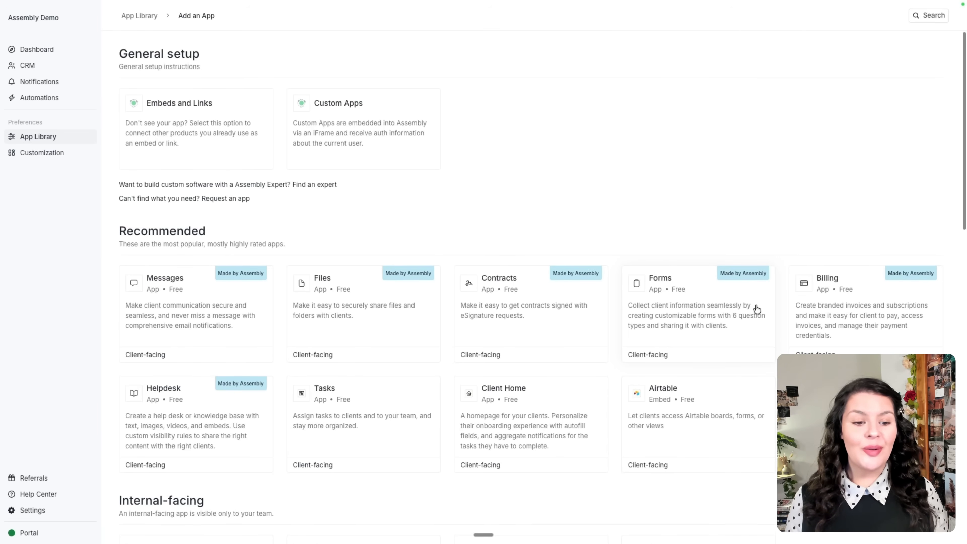
{"action": "scroll", "coordinate": [756, 309], "scroll_direction": "down", "scroll_amount": 3}
{"action": "scroll", "coordinate": [756, 311], "scroll_direction": "down", "scroll_amount": 7}
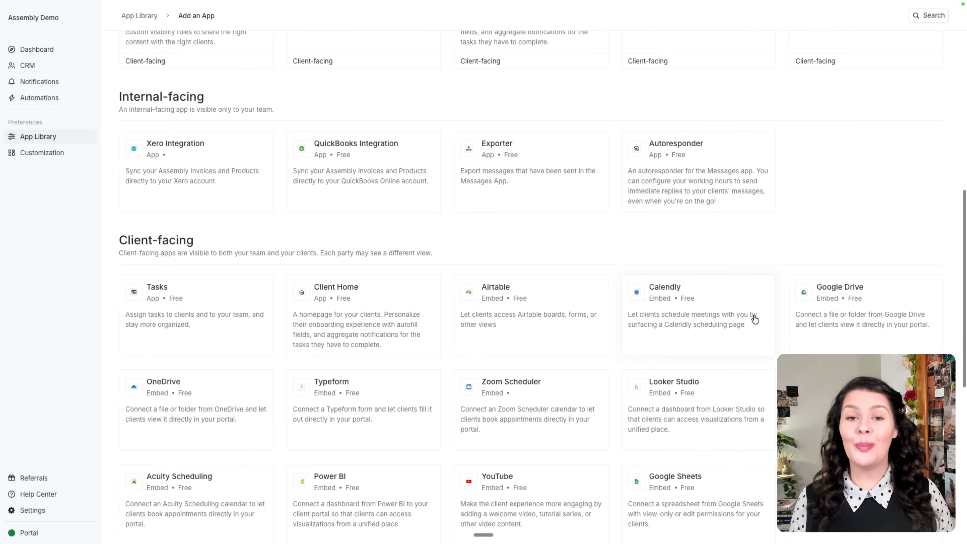
{"action": "scroll", "coordinate": [755, 319], "scroll_direction": "down", "scroll_amount": 3}
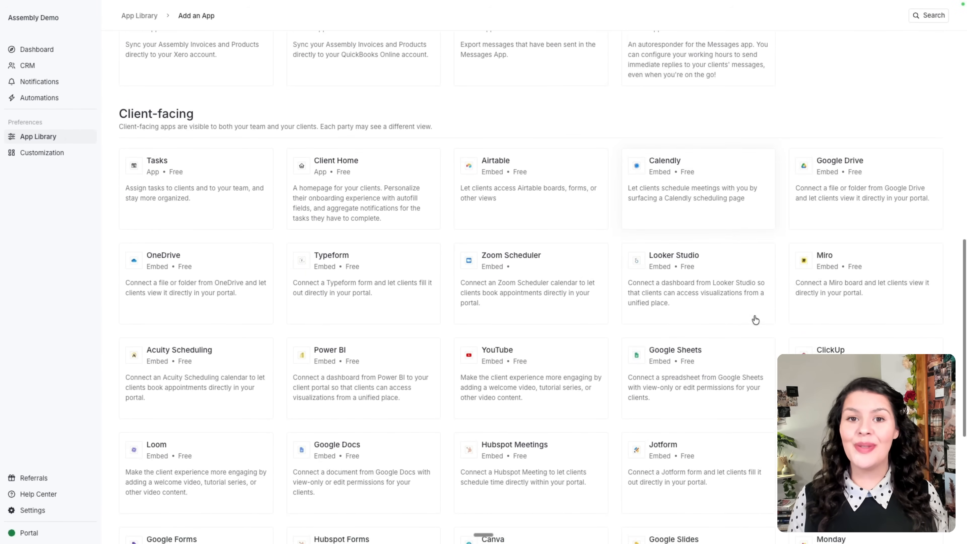
{"action": "scroll", "coordinate": [631, 129], "scroll_direction": "up", "scroll_amount": 12}
{"action": "scroll", "coordinate": [632, 130], "scroll_direction": "down", "scroll_amount": 3}
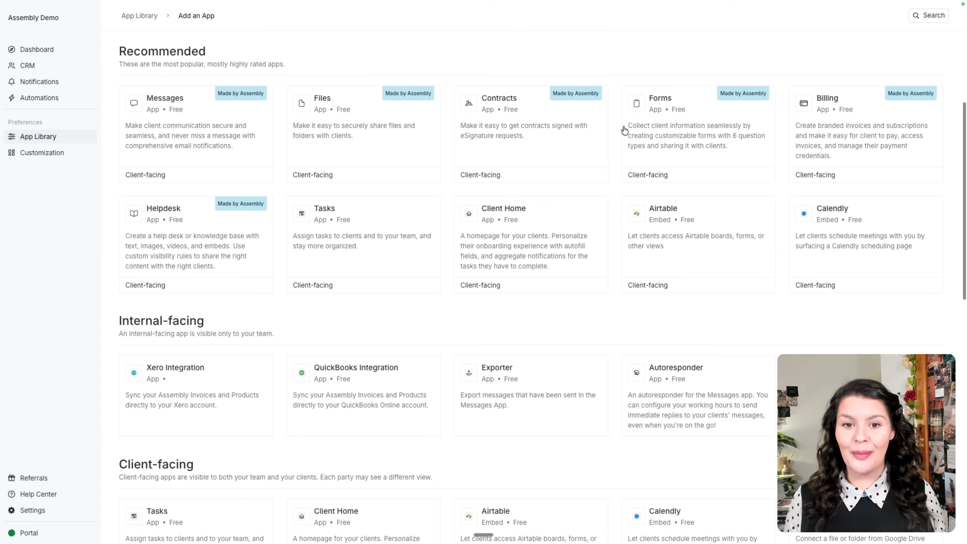
{"action": "left_click", "coordinate": [520, 233]}
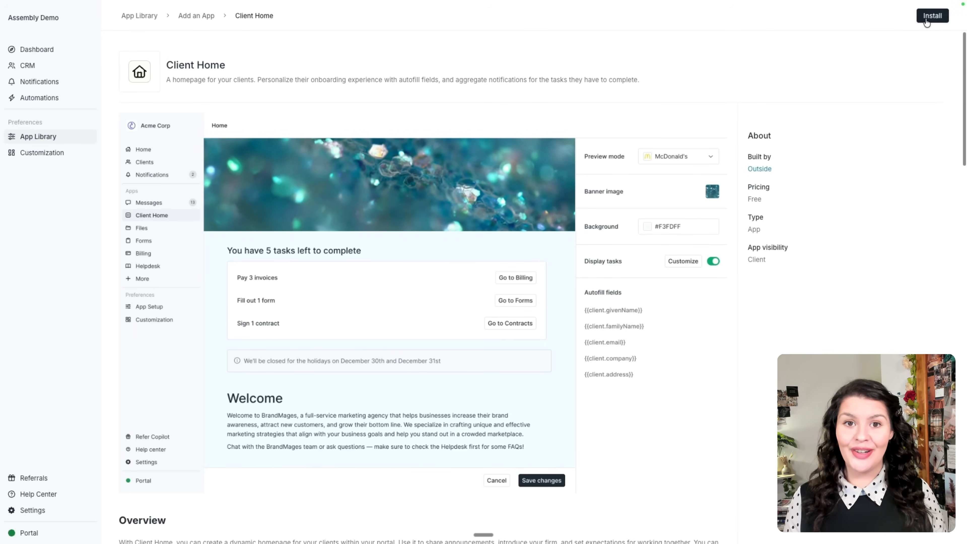
Start installing Client Home, reviewing its default name and client-facing visibility section.
{"action": "left_click", "coordinate": [927, 22]}
{"action": "left_click_drag", "start_coordinate": [227, 118], "coordinate": [170, 122]}
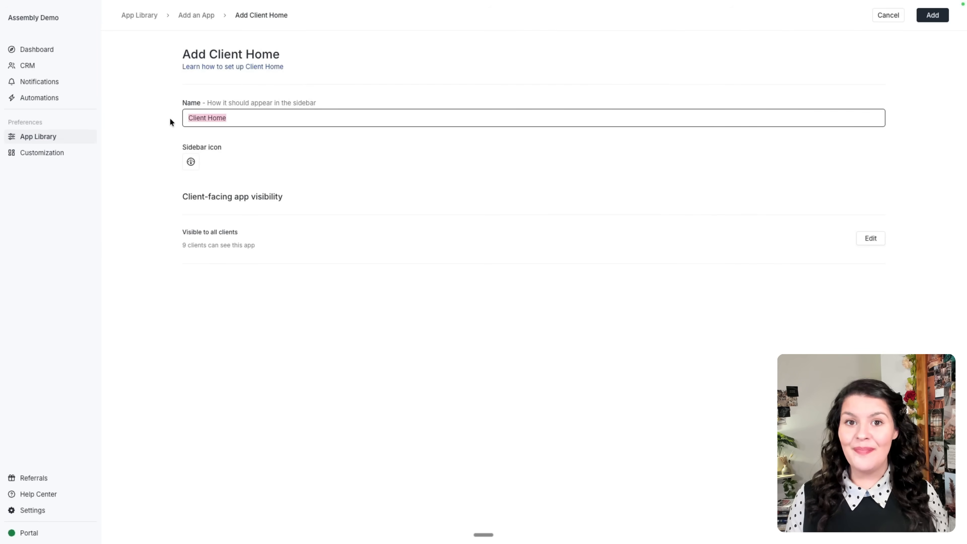
{"action": "left_click_drag", "start_coordinate": [180, 198], "coordinate": [288, 199]}
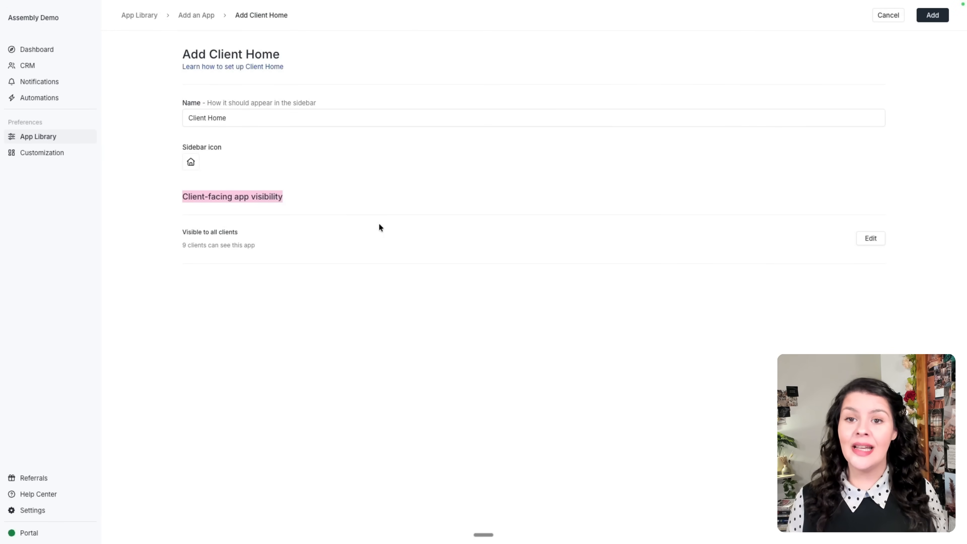
Make Client Home visible to all clients, save, and add it to the portal.
{"action": "left_click", "coordinate": [872, 239]}
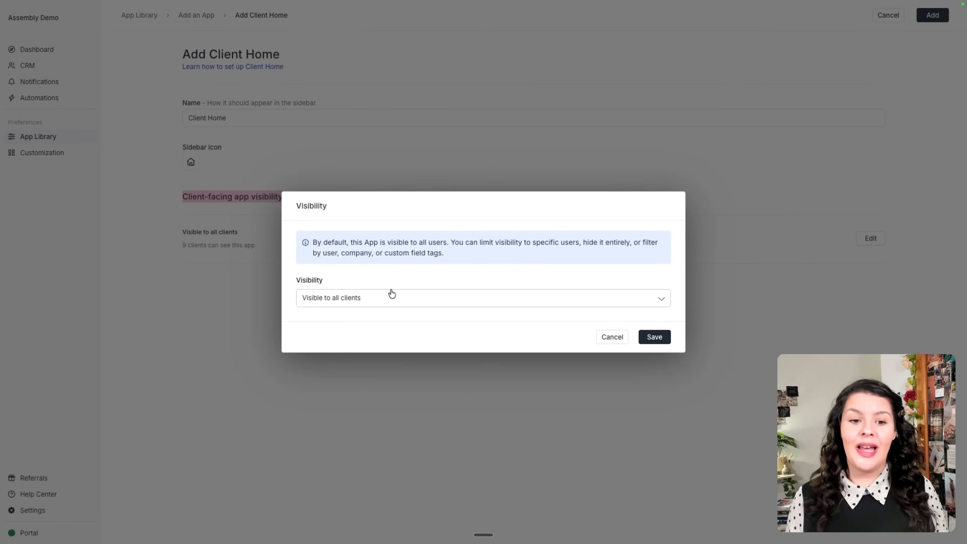
{"action": "left_click", "coordinate": [415, 298]}
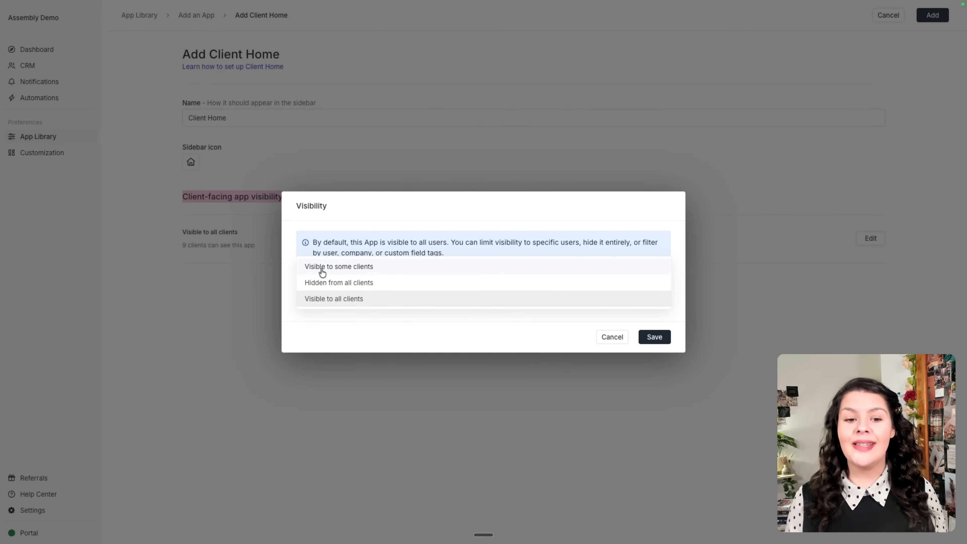
{"action": "left_click", "coordinate": [355, 268]}
{"action": "left_click", "coordinate": [365, 315]}
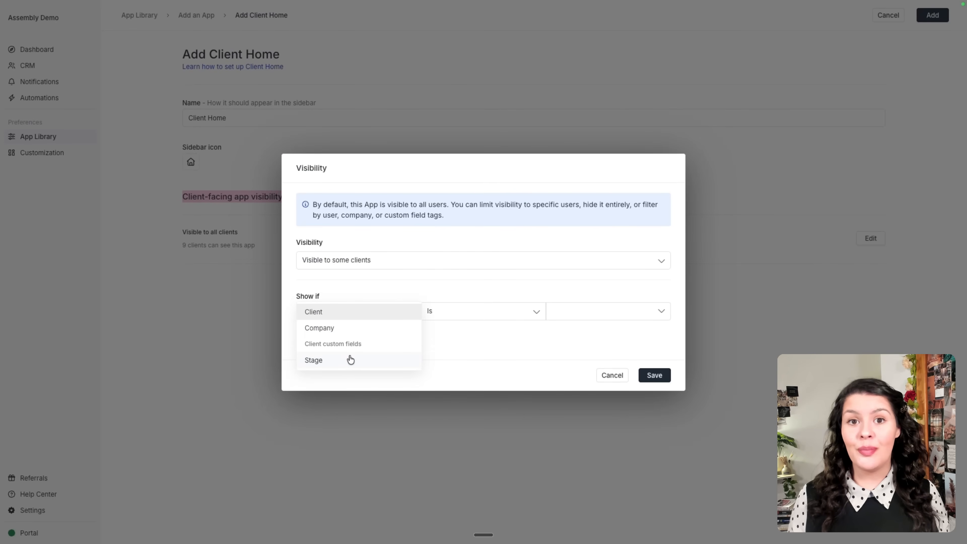
{"action": "left_click", "coordinate": [548, 262]}
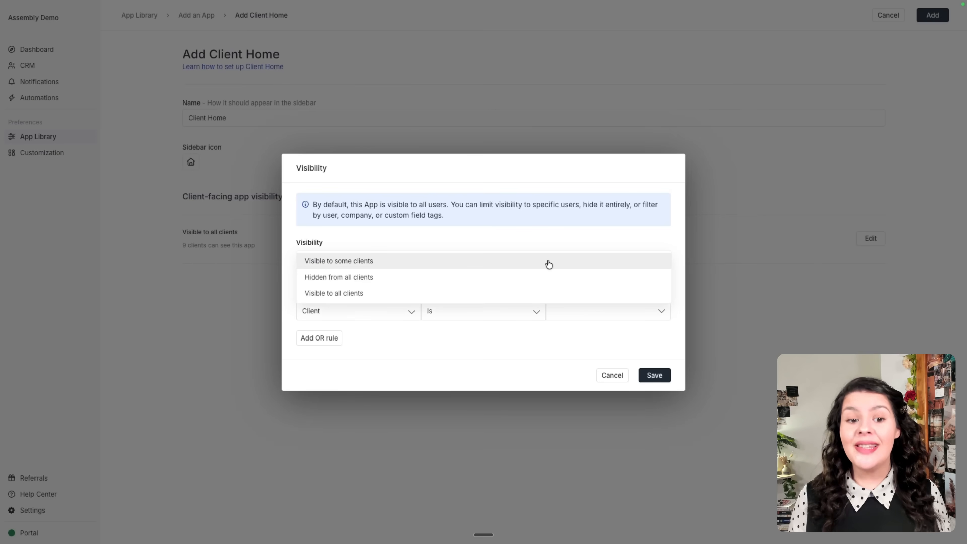
{"action": "left_click", "coordinate": [538, 293]}
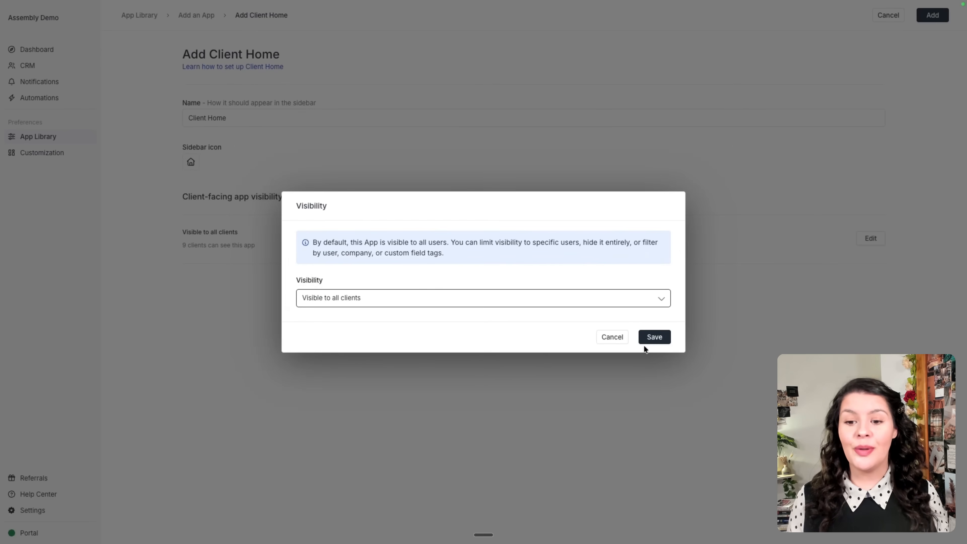
{"action": "left_click", "coordinate": [654, 337]}
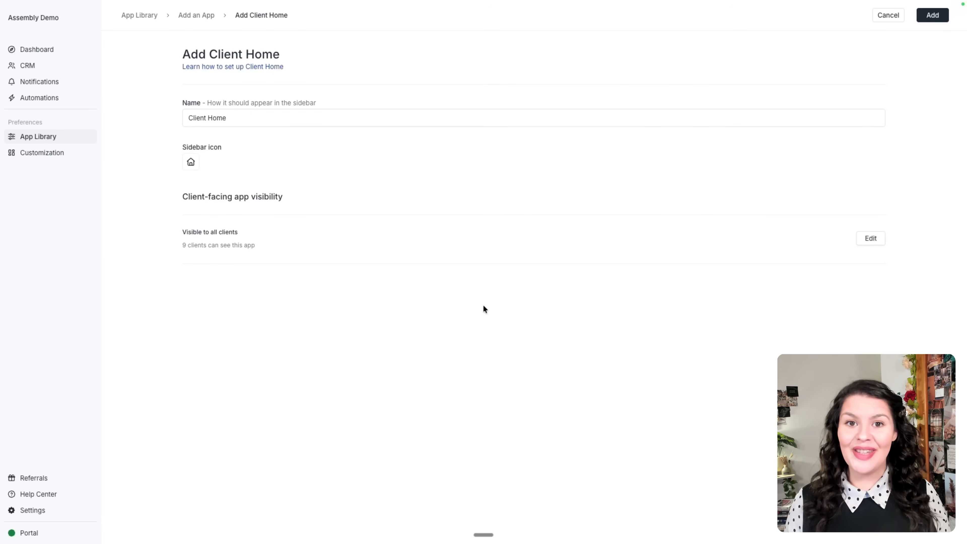
{"action": "left_click", "coordinate": [931, 15]}
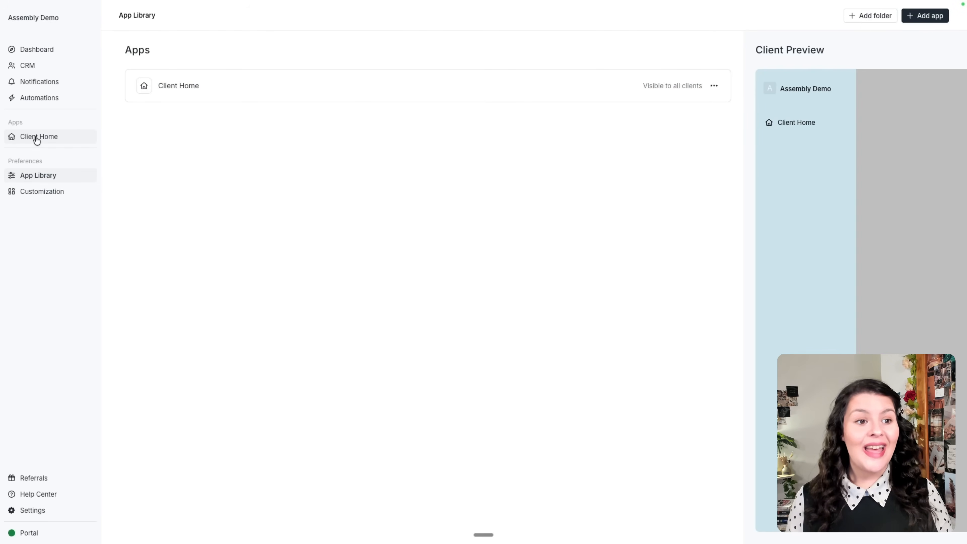
{"action": "left_click", "coordinate": [36, 138]}
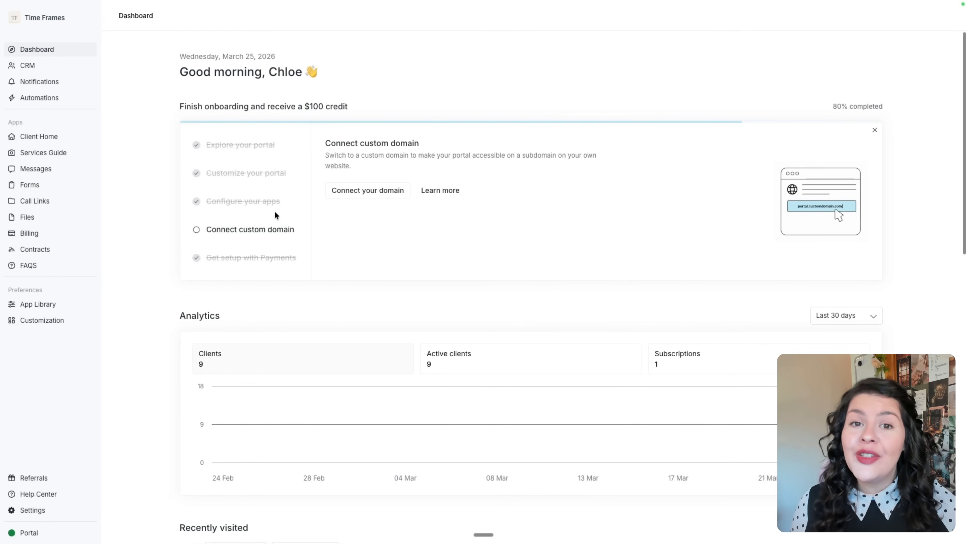
In workspace settings, turn off companies grouping and keep the individual term as Client.
{"action": "left_click", "coordinate": [28, 510]}
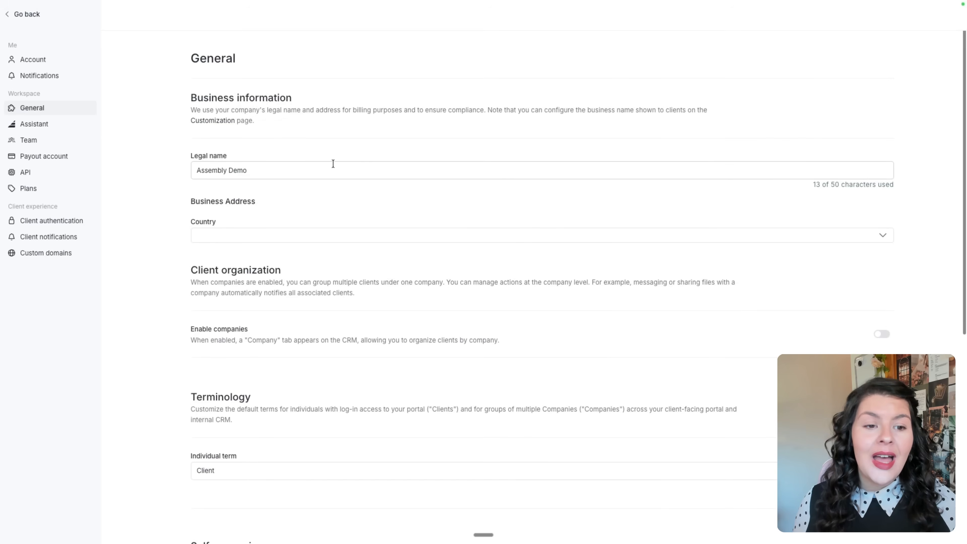
{"action": "scroll", "coordinate": [333, 201], "scroll_direction": "down", "scroll_amount": 3}
{"action": "scroll", "coordinate": [333, 203], "scroll_direction": "down", "scroll_amount": 2}
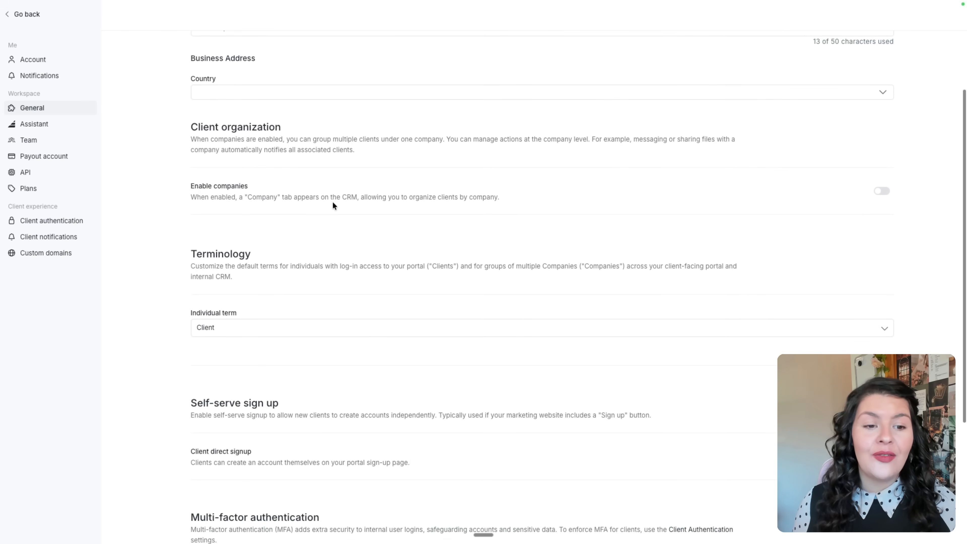
{"action": "left_click", "coordinate": [881, 192]}
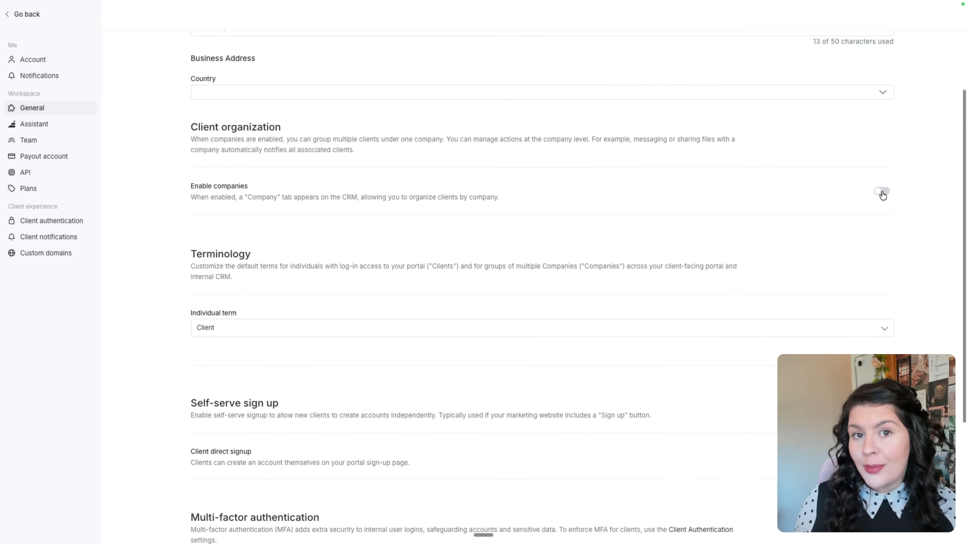
{"action": "scroll", "coordinate": [781, 220], "scroll_direction": "down", "scroll_amount": 4}
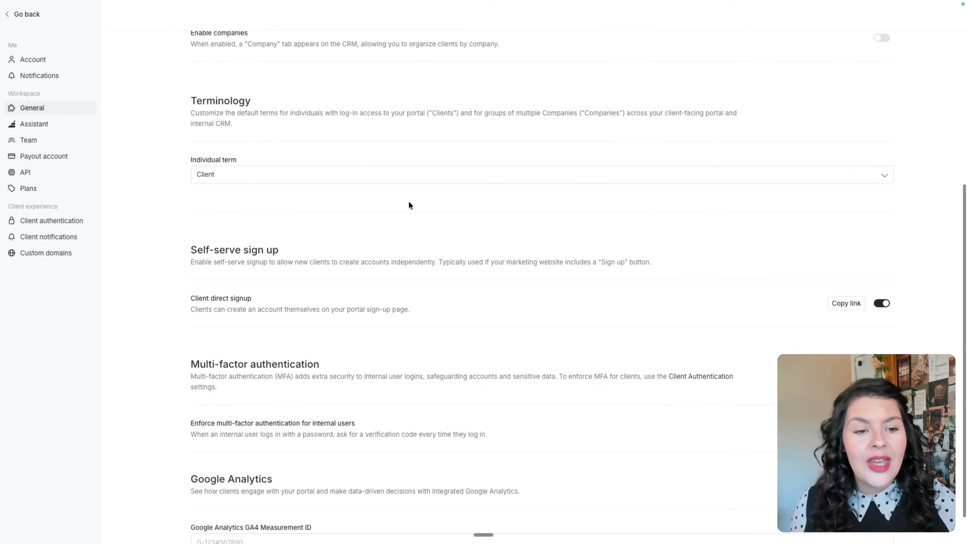
{"action": "left_click", "coordinate": [363, 179]}
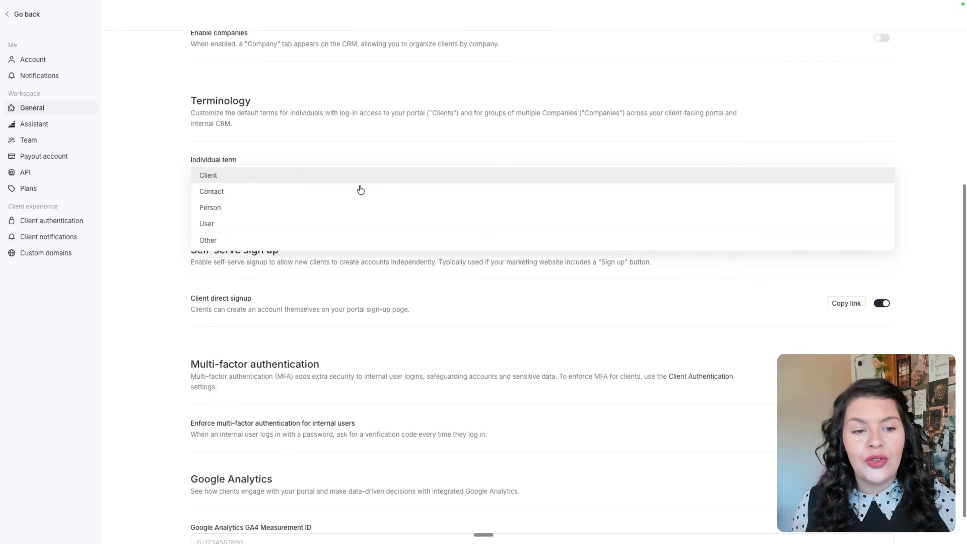
{"action": "left_click", "coordinate": [412, 140]}
Copy the client direct signup link from the Self-serve sign up section.
{"action": "scroll", "coordinate": [401, 177], "scroll_direction": "down", "scroll_amount": 1}
{"action": "left_click_drag", "start_coordinate": [178, 212], "coordinate": [288, 214]}
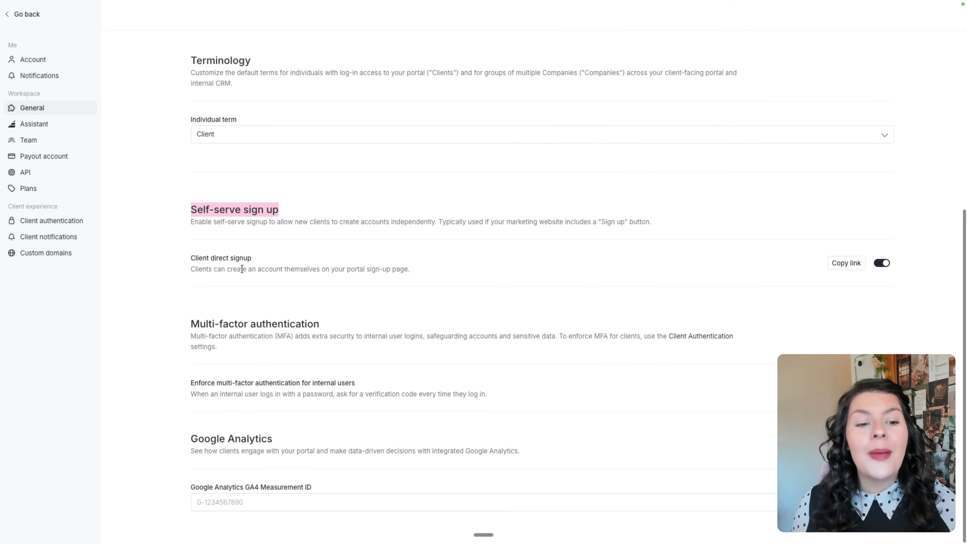
{"action": "left_click", "coordinate": [231, 266]}
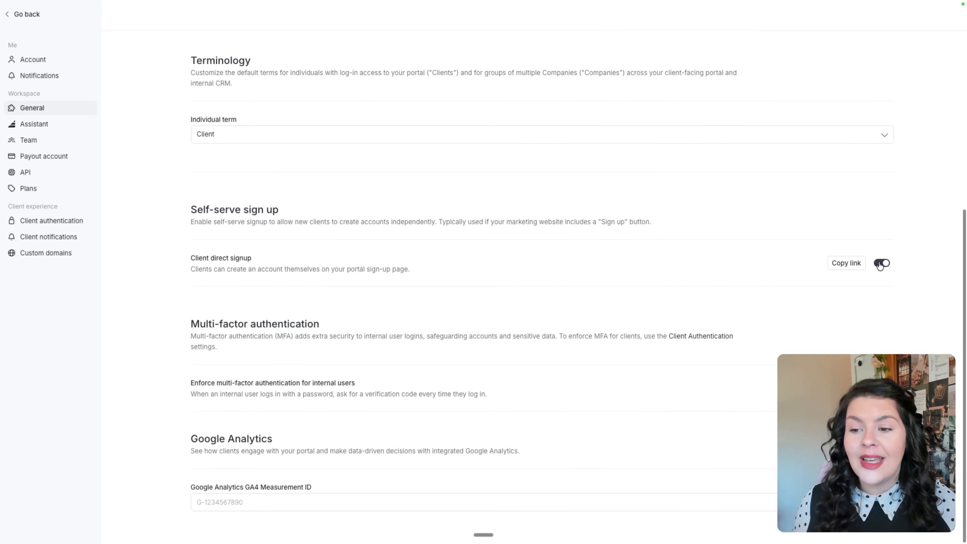
{"action": "left_click", "coordinate": [843, 267]}
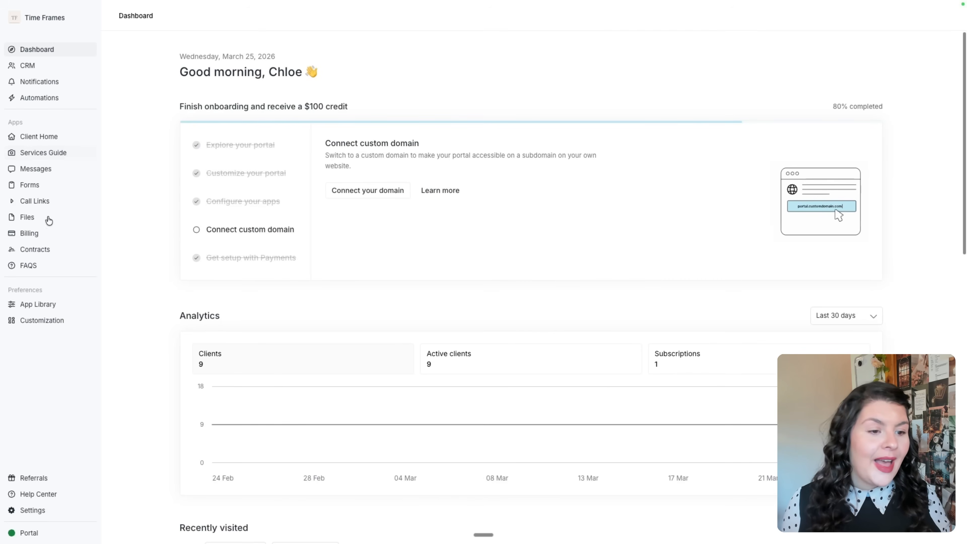
Review the Customization settings: brand name Time Frames, colours, and Poppins font kept.
{"action": "left_click", "coordinate": [36, 324]}
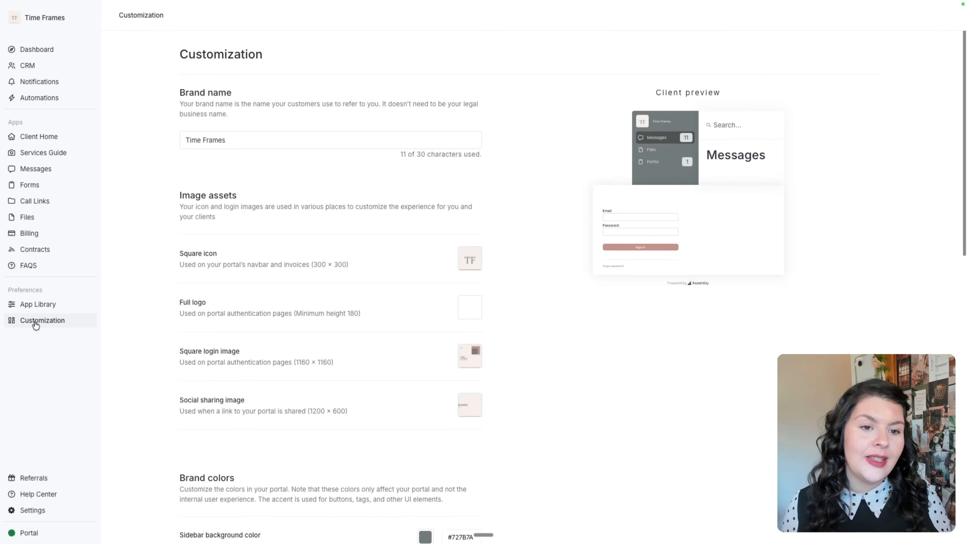
{"action": "left_click", "coordinate": [381, 140]}
{"action": "scroll", "coordinate": [383, 180], "scroll_direction": "down", "scroll_amount": 3}
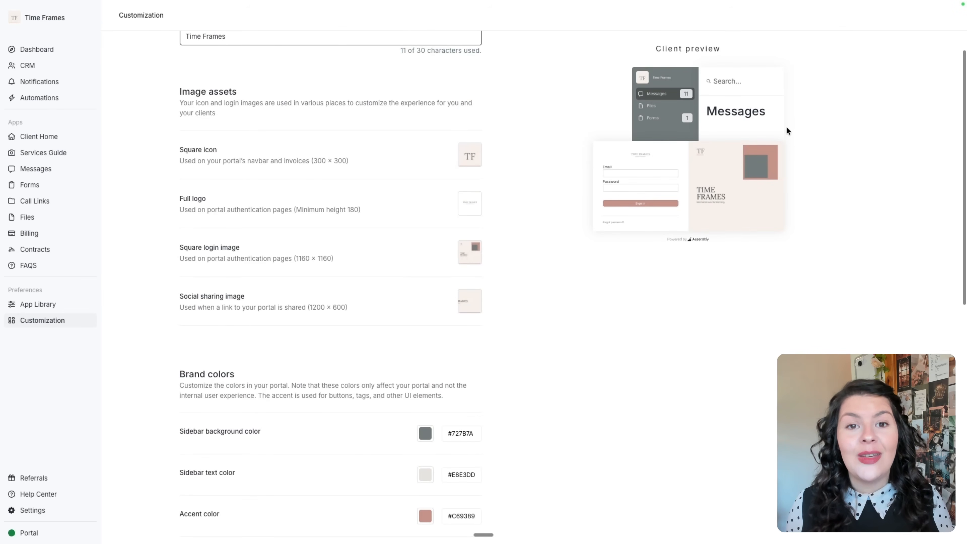
{"action": "scroll", "coordinate": [353, 351], "scroll_direction": "down", "scroll_amount": 5}
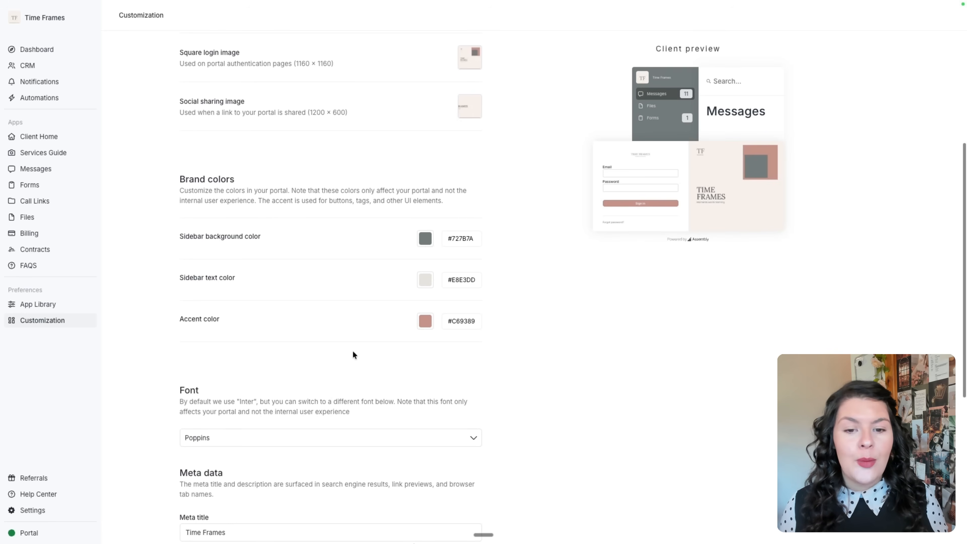
{"action": "scroll", "coordinate": [431, 205], "scroll_direction": "down", "scroll_amount": 7}
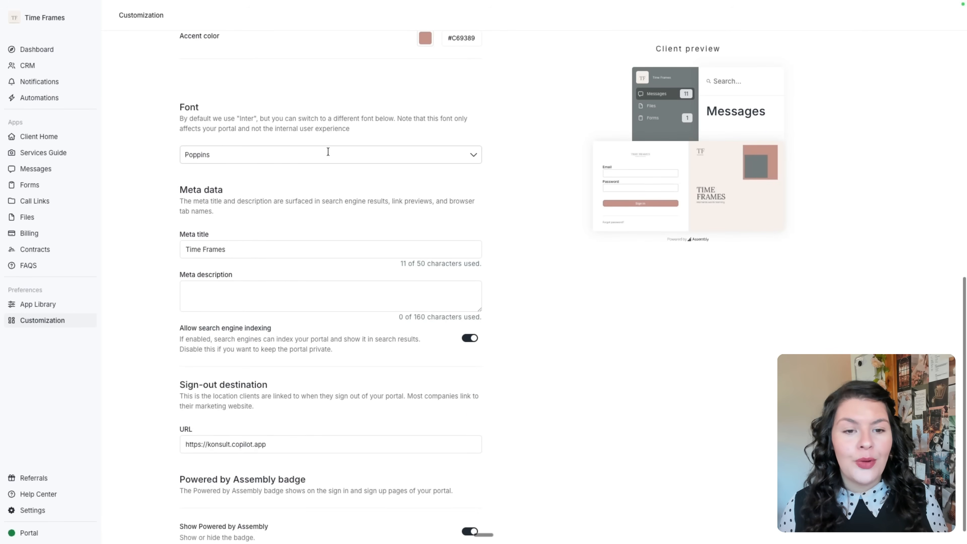
{"action": "left_click", "coordinate": [327, 151]}
{"action": "left_click", "coordinate": [381, 124]}
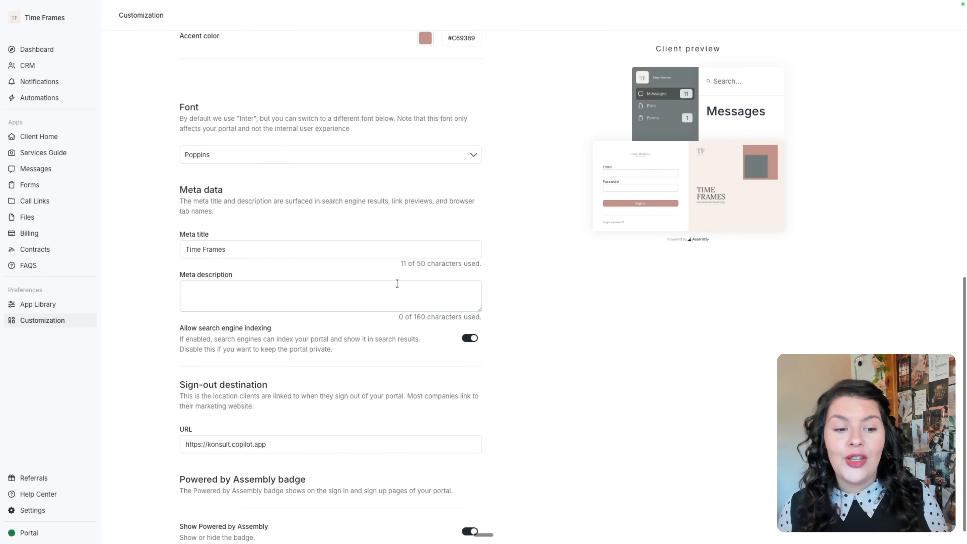
Check the meta data settings, then open the top client's record from the CRM list.
{"action": "scroll", "coordinate": [396, 283], "scroll_direction": "down", "scroll_amount": 1}
{"action": "scroll", "coordinate": [396, 283], "scroll_direction": "down", "scroll_amount": 1}
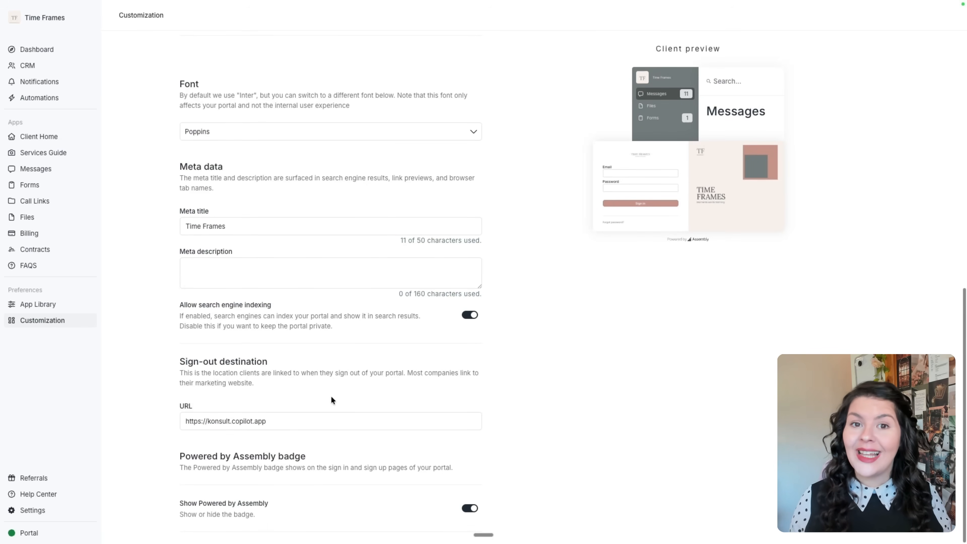
{"action": "left_click", "coordinate": [45, 68]}
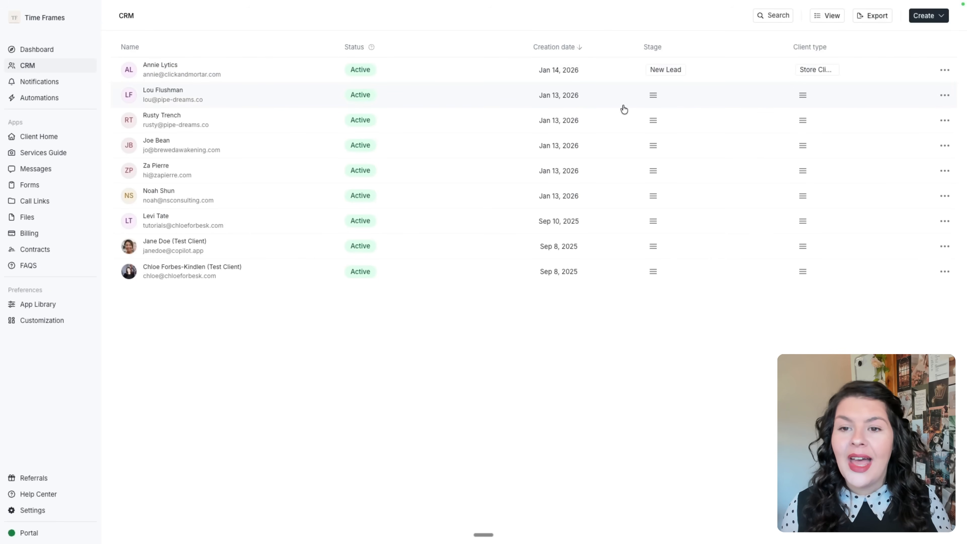
{"action": "left_click", "coordinate": [260, 77]}
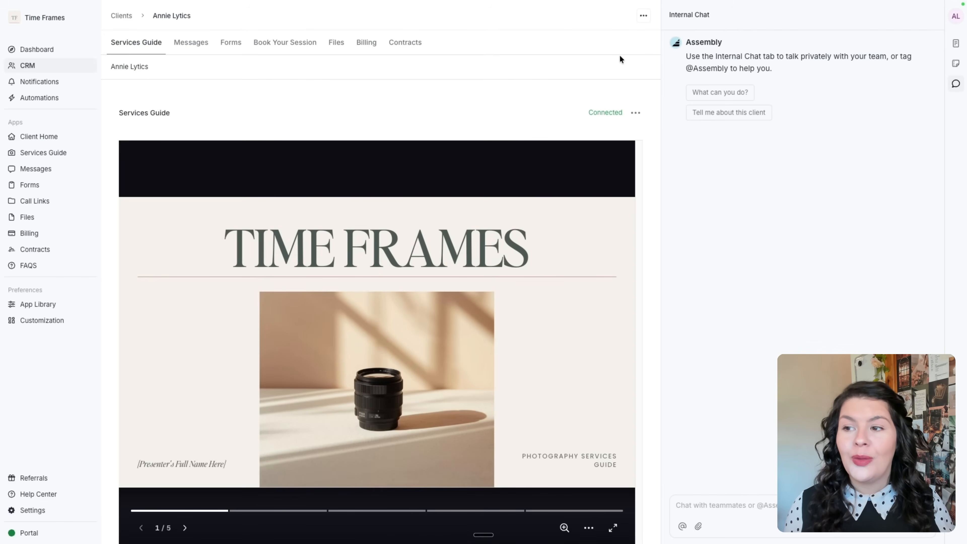
Open the client's details panel and browse custom field types, Stage tags (New Lead kept) and Client Type tags.
{"action": "left_click", "coordinate": [956, 44]}
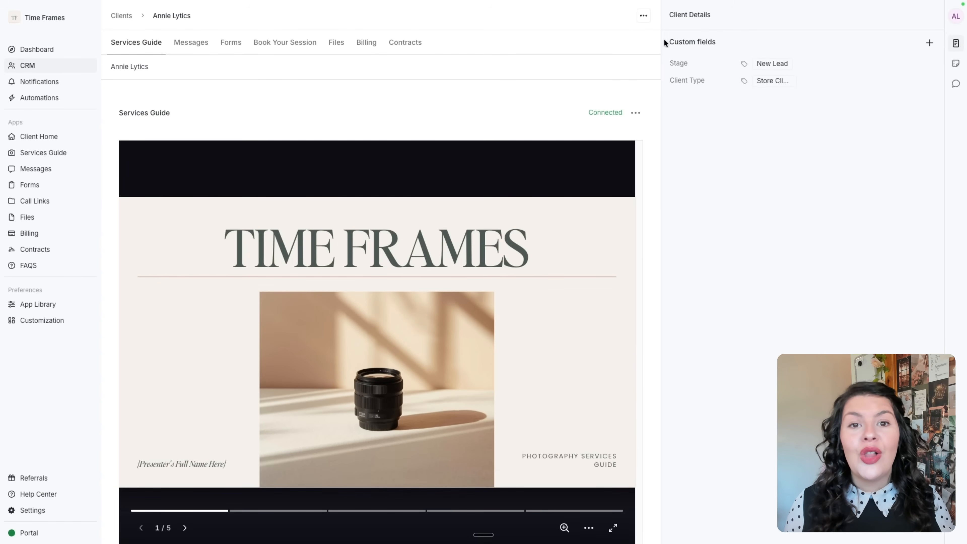
{"action": "left_click_drag", "start_coordinate": [666, 40], "coordinate": [720, 40]}
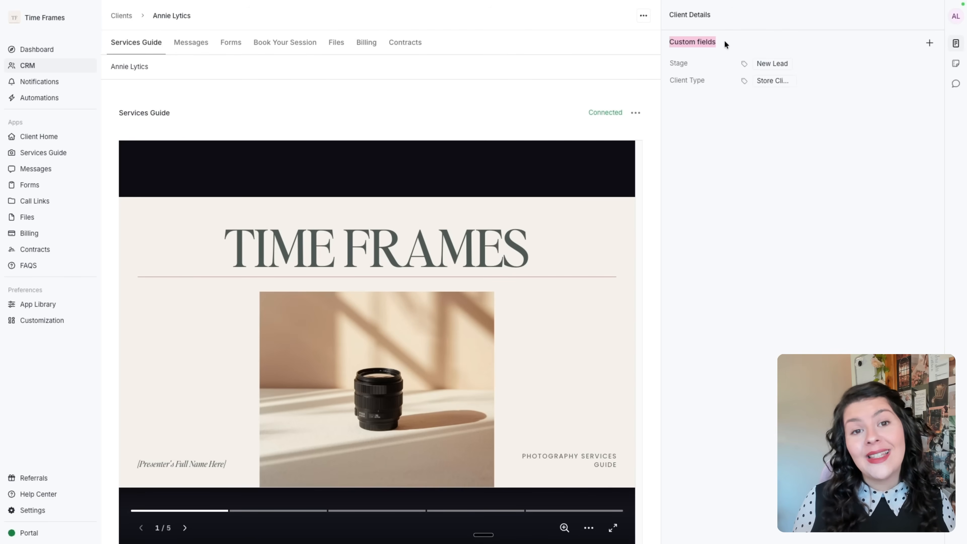
{"action": "left_click", "coordinate": [930, 44]}
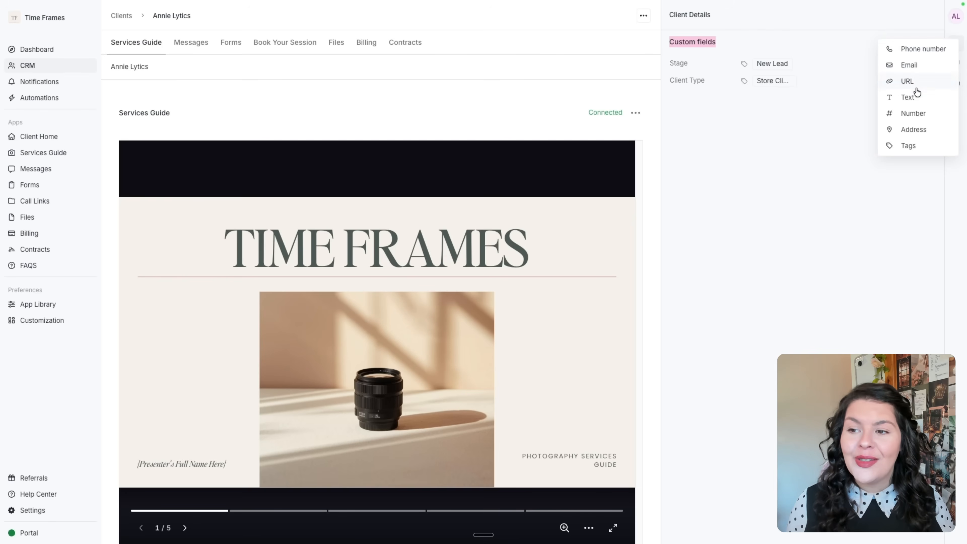
{"action": "left_click", "coordinate": [809, 61]}
{"action": "left_click", "coordinate": [851, 64]}
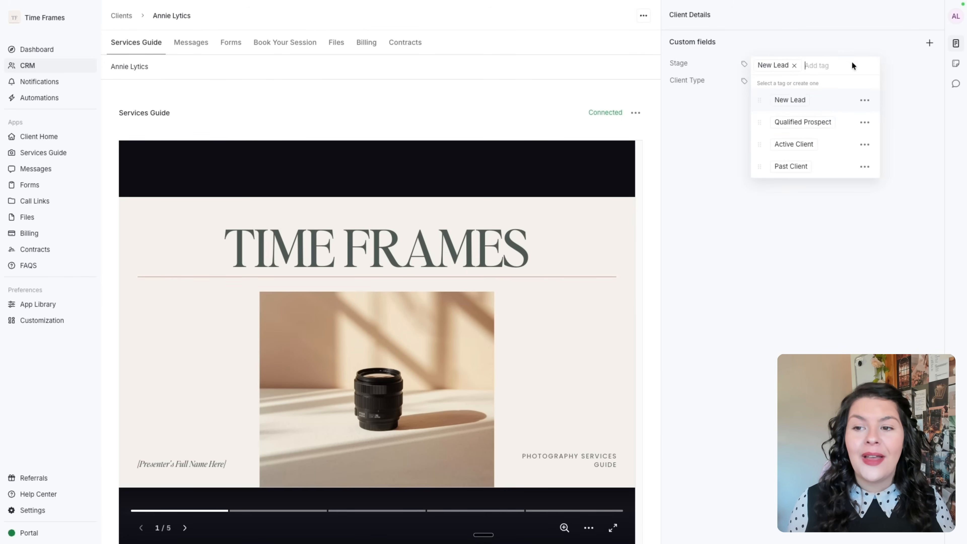
{"action": "left_click", "coordinate": [688, 123]}
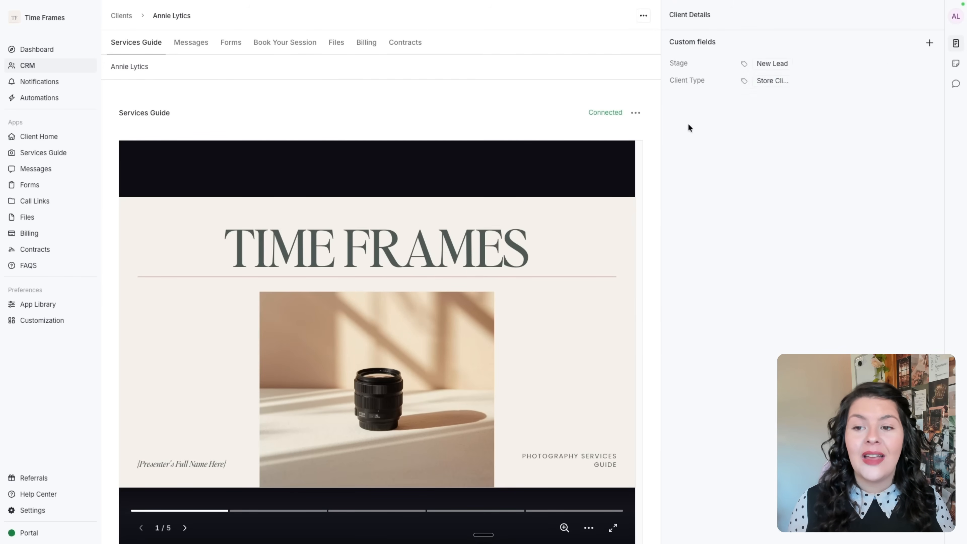
{"action": "left_click", "coordinate": [810, 85]}
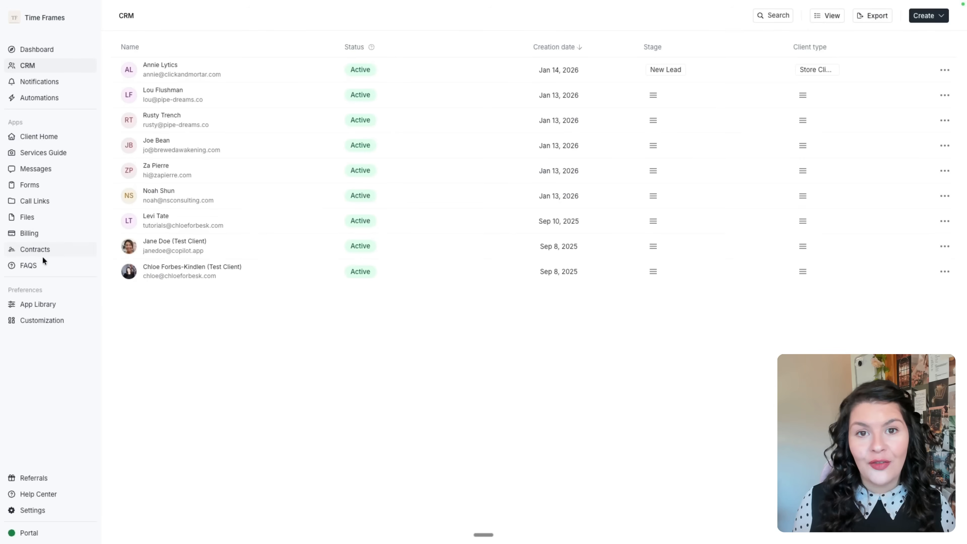
Open the Client Home page editor from the sidebar.
{"action": "left_click", "coordinate": [48, 140]}
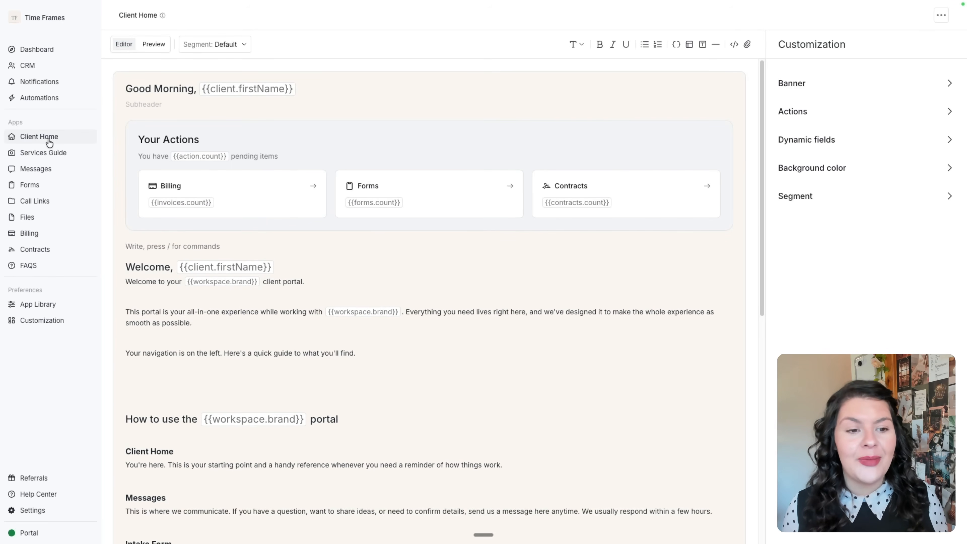
Explore the Client Home banner options and the dynamic fields available to insert.
{"action": "scroll", "coordinate": [323, 238], "scroll_direction": "down", "scroll_amount": 1}
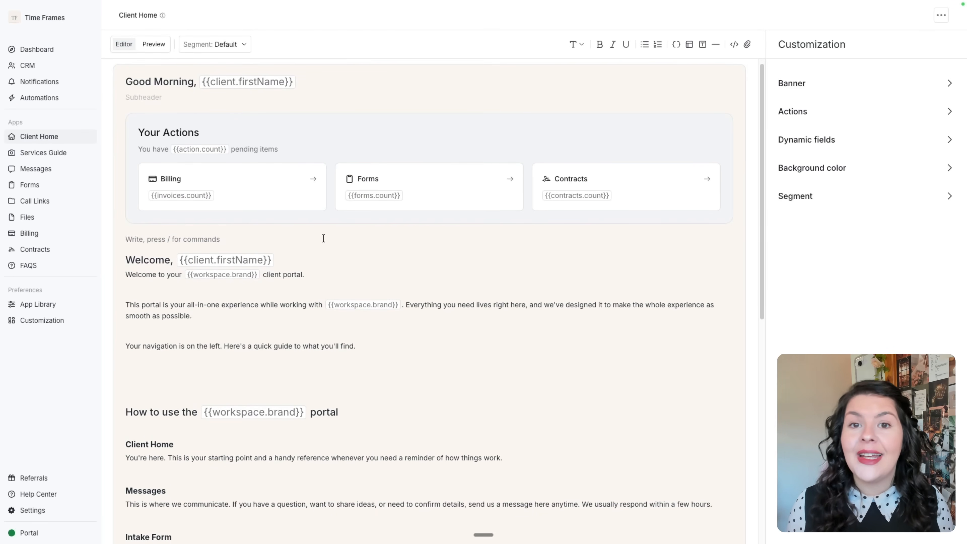
{"action": "scroll", "coordinate": [324, 238], "scroll_direction": "up", "scroll_amount": 1}
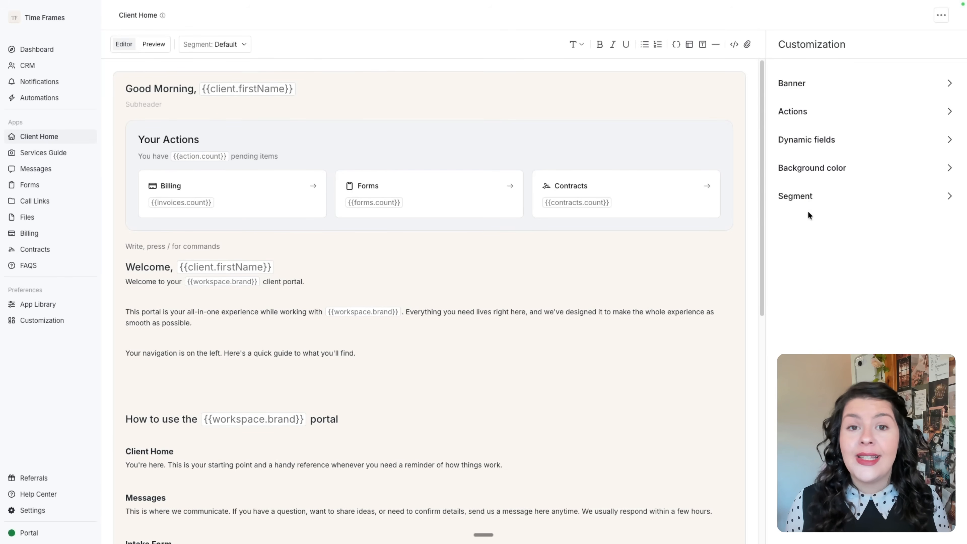
{"action": "left_click", "coordinate": [786, 83]}
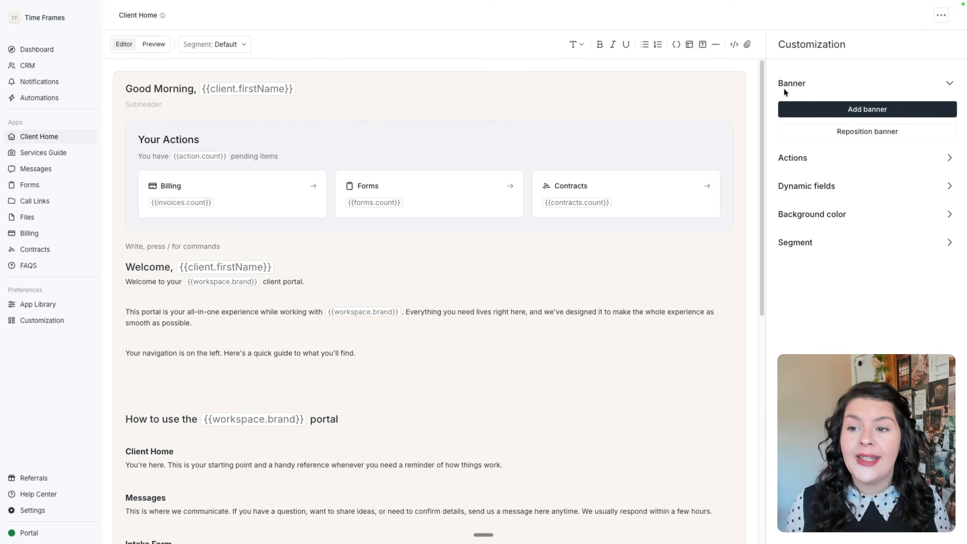
{"action": "left_click", "coordinate": [812, 110]}
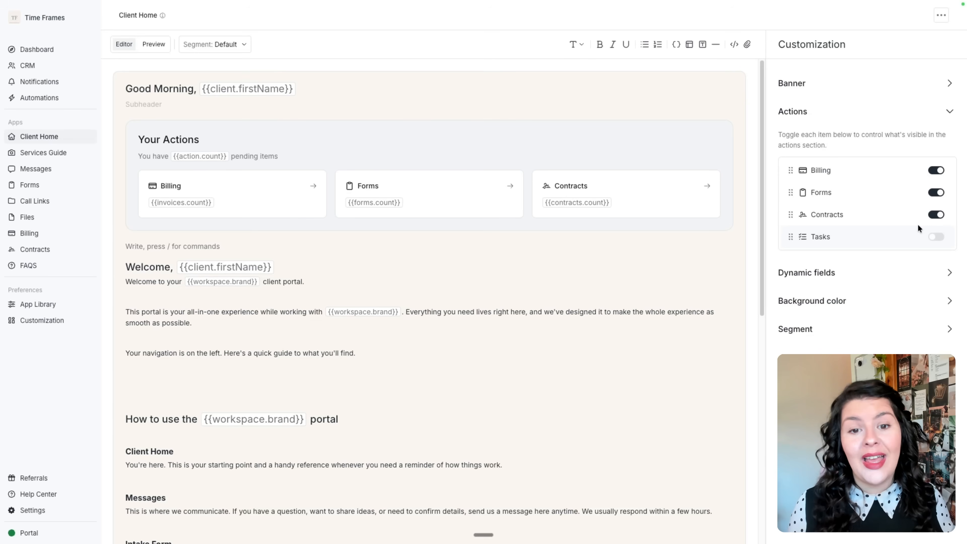
{"action": "left_click", "coordinate": [914, 273]}
{"action": "scroll", "coordinate": [899, 196], "scroll_direction": "down", "scroll_amount": 5}
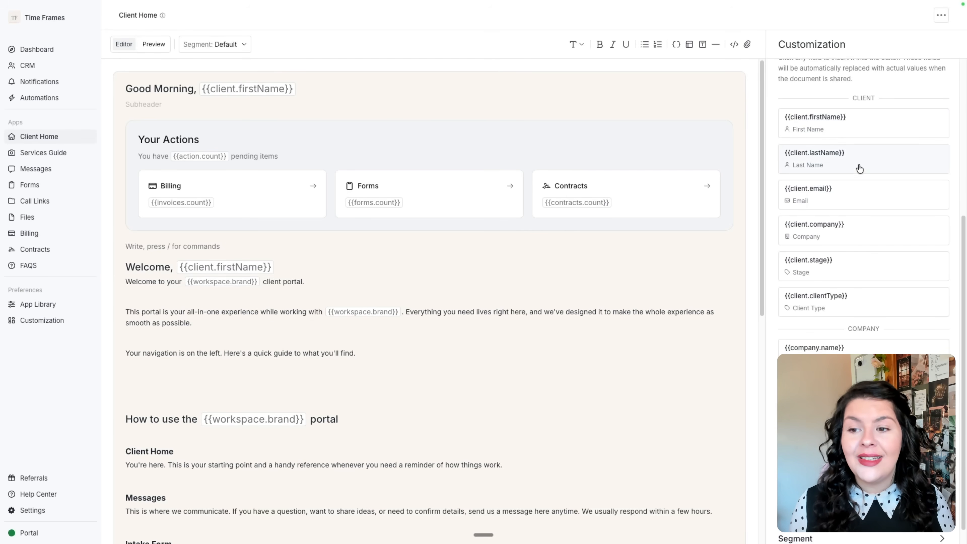
{"action": "scroll", "coordinate": [869, 251], "scroll_direction": "down", "scroll_amount": 1}
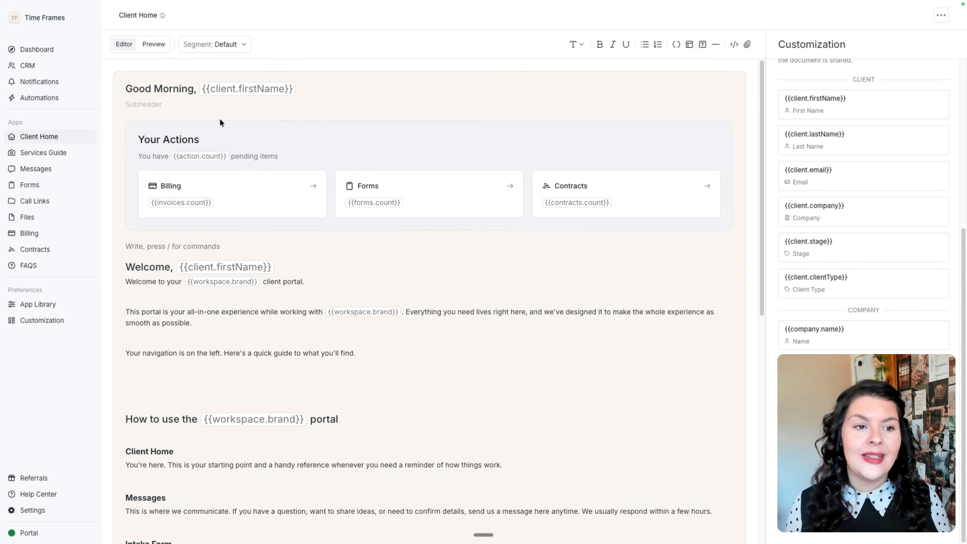
{"action": "scroll", "coordinate": [260, 206], "scroll_direction": "down", "scroll_amount": 7}
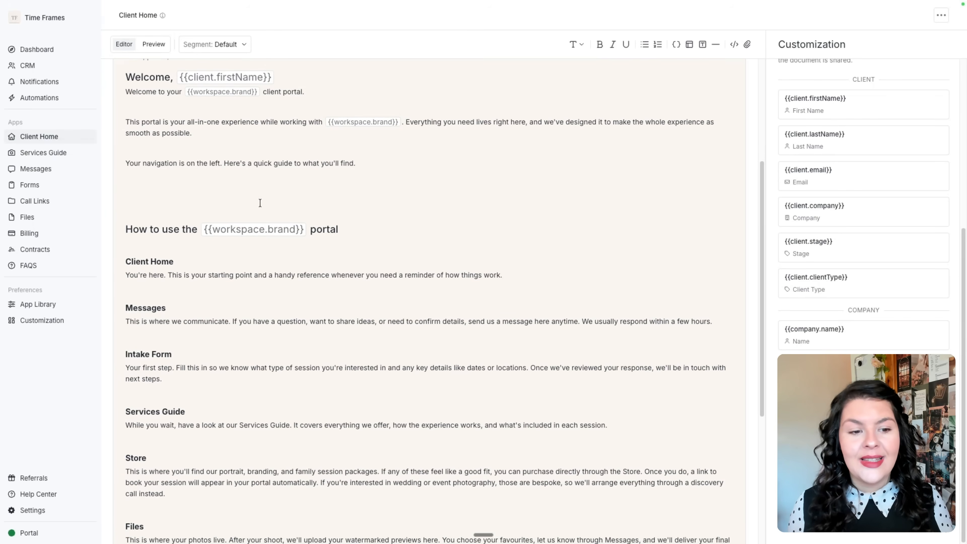
{"action": "scroll", "coordinate": [260, 207], "scroll_direction": "down", "scroll_amount": 4}
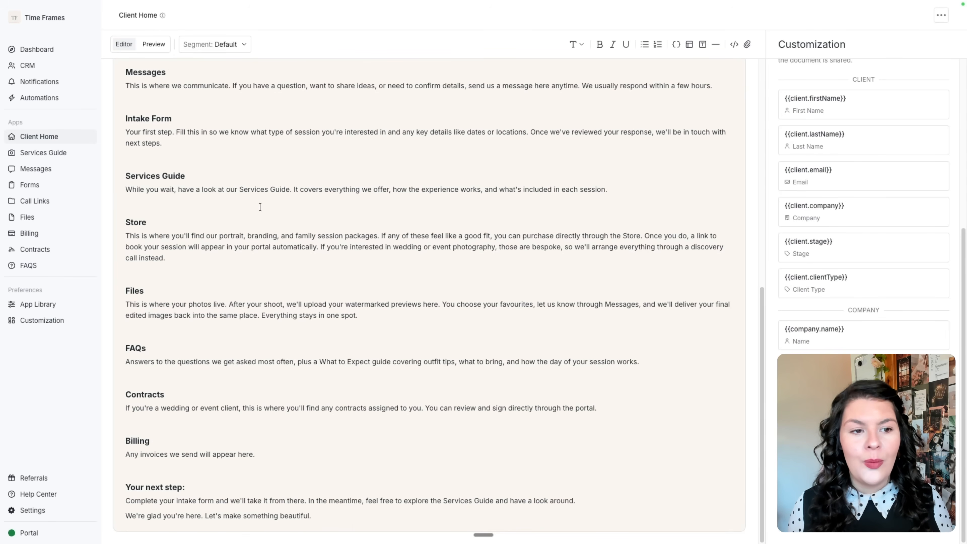
{"action": "scroll", "coordinate": [260, 207], "scroll_direction": "up", "scroll_amount": 12}
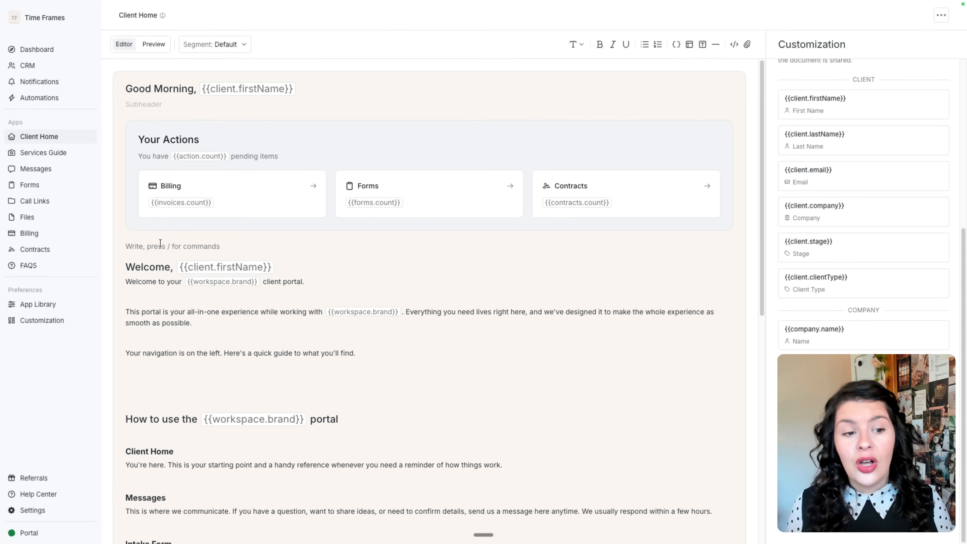
Try the slash command above the Welcome heading, then scroll to the Default segment of 8 clients.
{"action": "left_click_drag", "start_coordinate": [116, 260], "coordinate": [307, 276]}
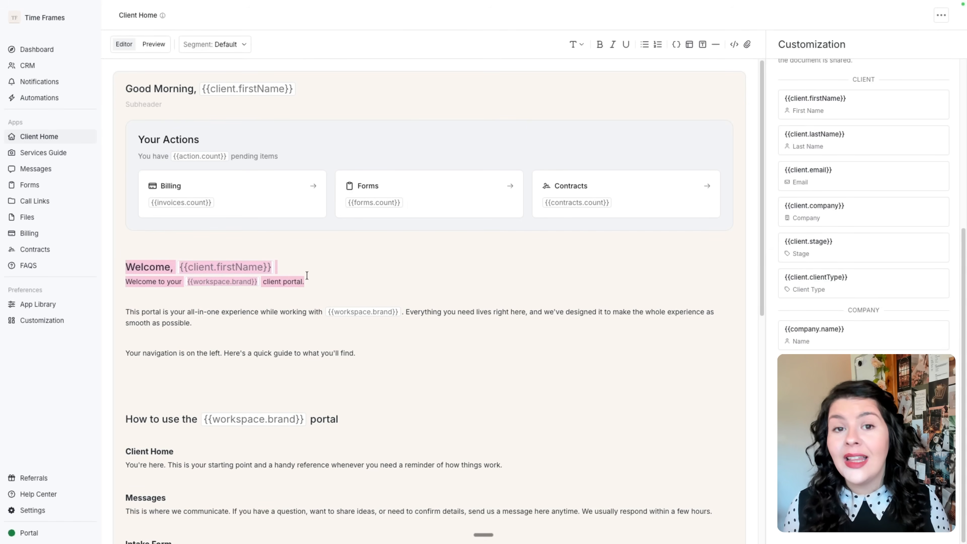
{"action": "left_click", "coordinate": [242, 244]}
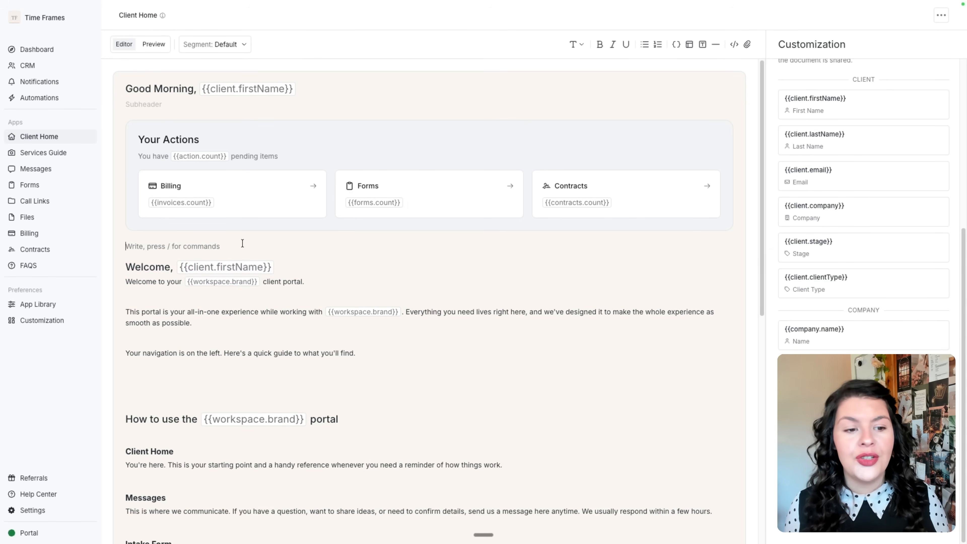
{"action": "type", "text": "/"}
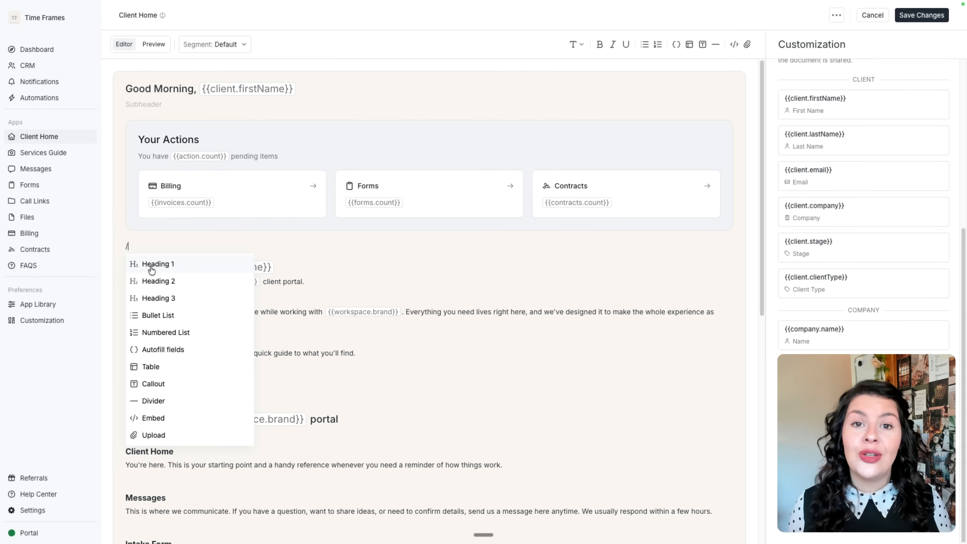
{"action": "key", "text": "BackSpace"}
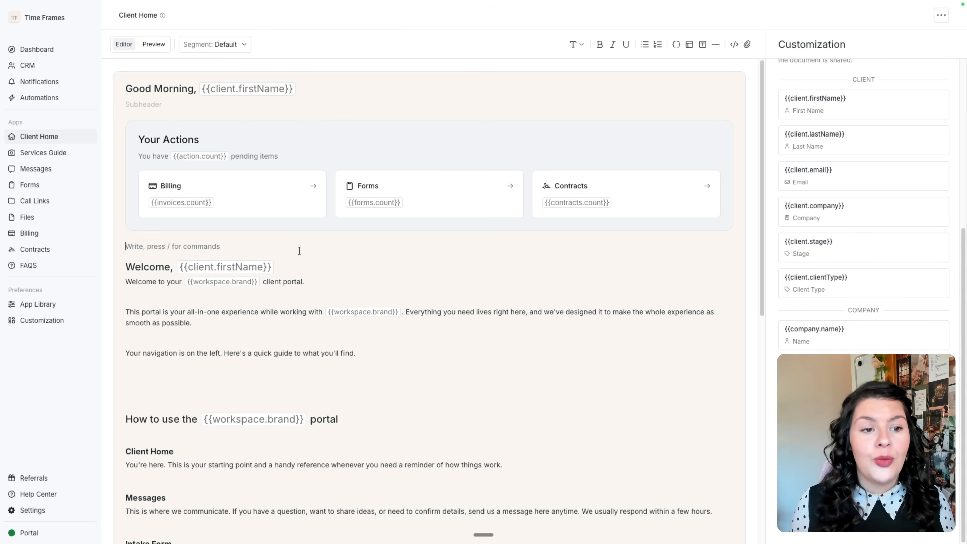
{"action": "scroll", "coordinate": [369, 178], "scroll_direction": "down", "scroll_amount": 4}
{"action": "scroll", "coordinate": [324, 186], "scroll_direction": "down", "scroll_amount": 2}
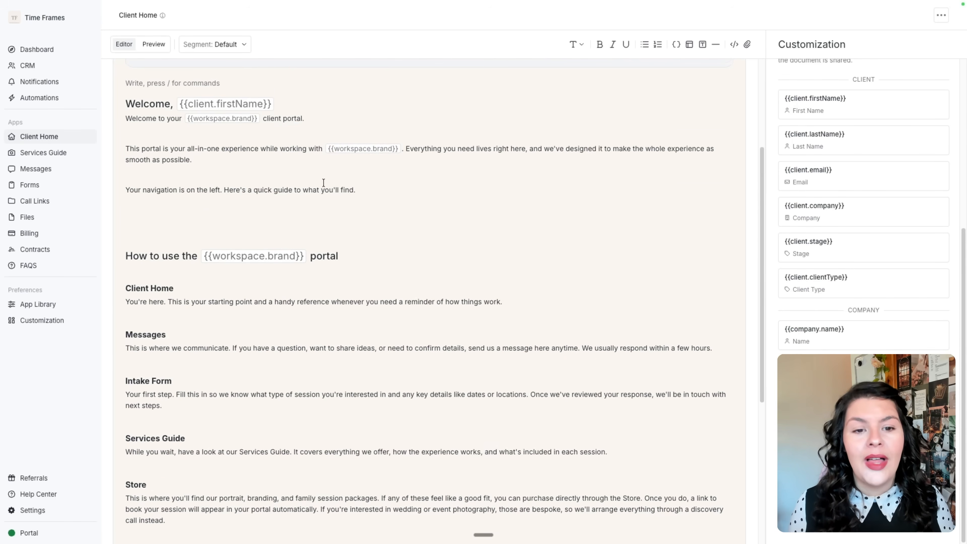
{"action": "scroll", "coordinate": [323, 182], "scroll_direction": "down", "scroll_amount": 2}
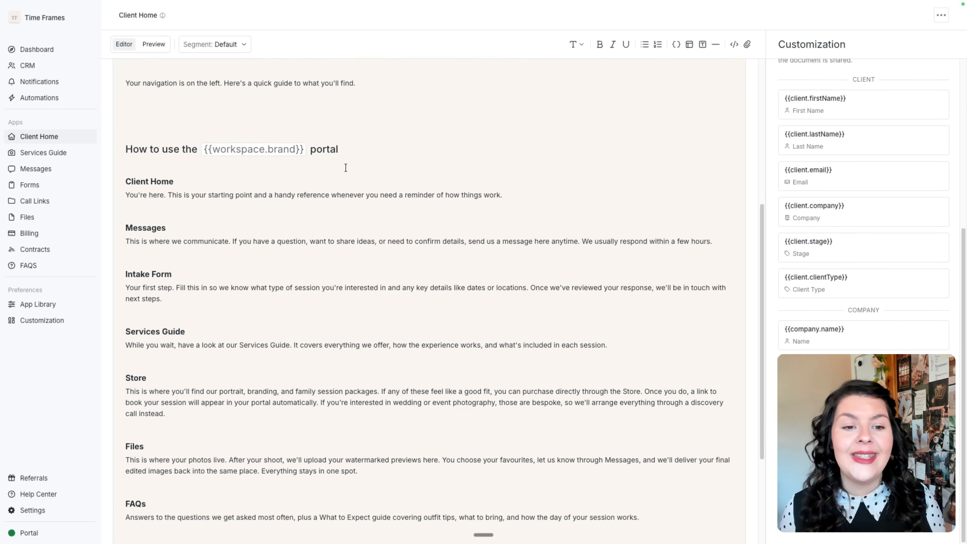
{"action": "scroll", "coordinate": [335, 360], "scroll_direction": "down", "scroll_amount": 4}
{"action": "scroll", "coordinate": [336, 359], "scroll_direction": "down", "scroll_amount": 1}
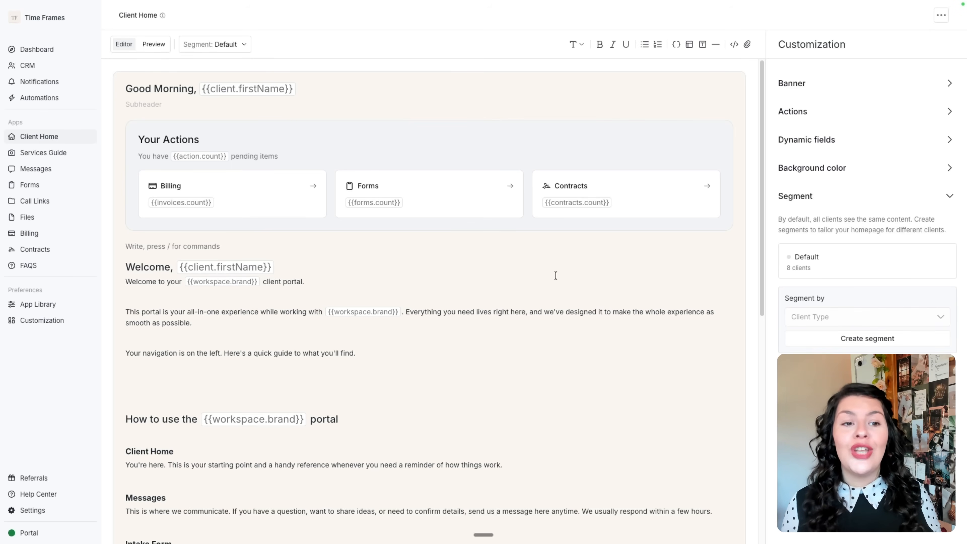
{"action": "left_click", "coordinate": [235, 45]}
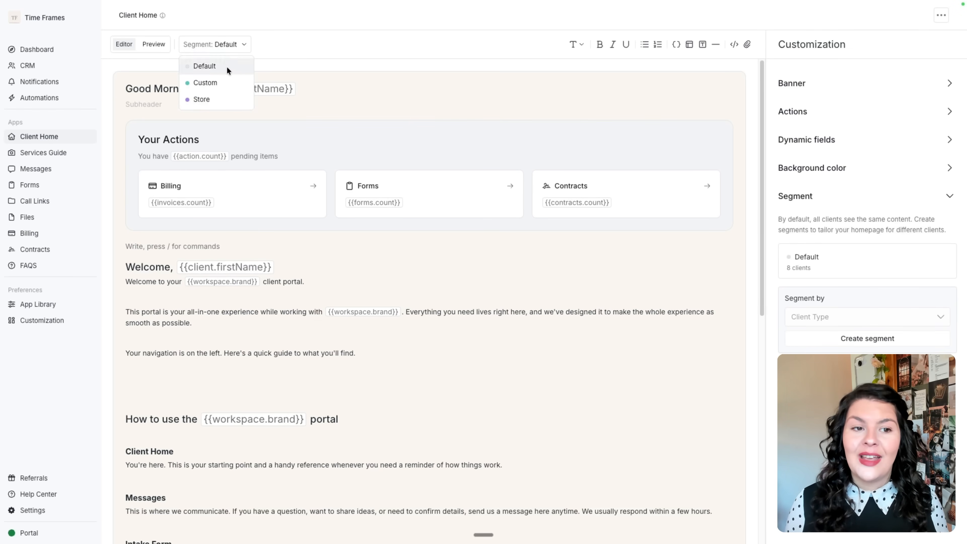
{"action": "left_click", "coordinate": [892, 311]}
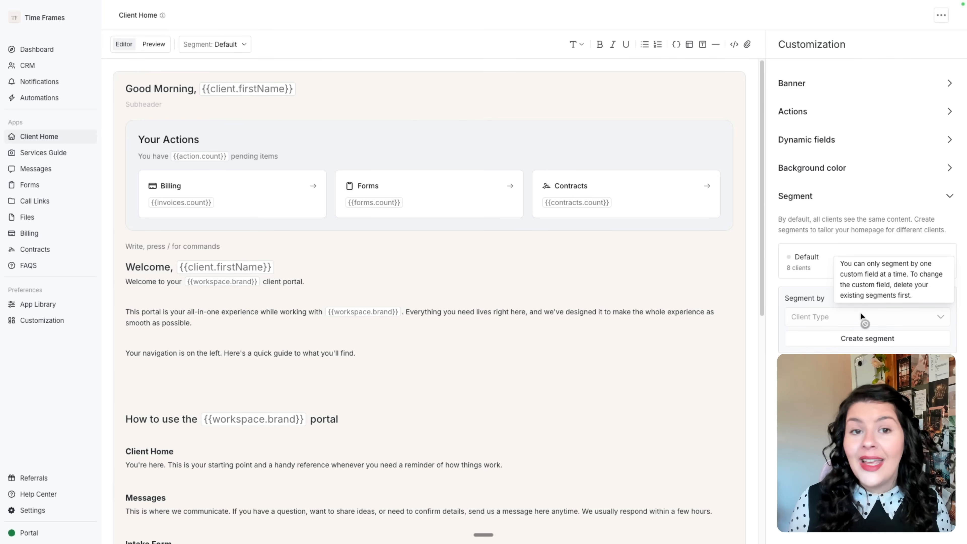
{"action": "left_click", "coordinate": [853, 343]}
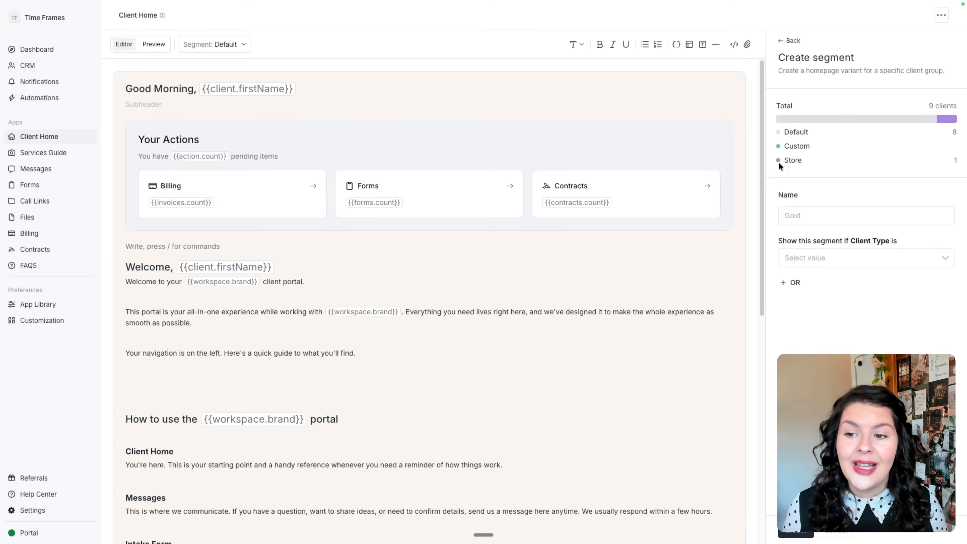
{"action": "left_click", "coordinate": [231, 44]}
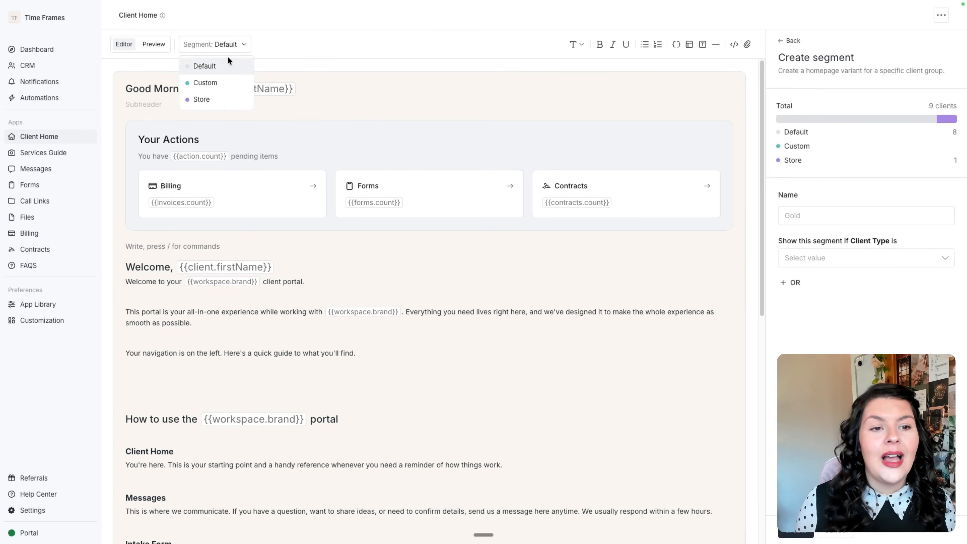
{"action": "left_click", "coordinate": [217, 96]}
{"action": "left_click", "coordinate": [214, 48]}
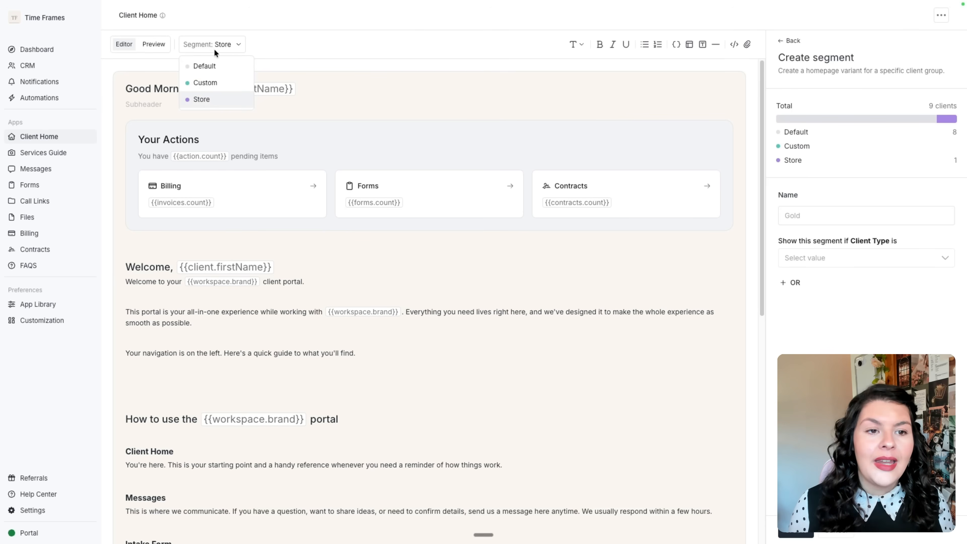
{"action": "left_click", "coordinate": [212, 82]}
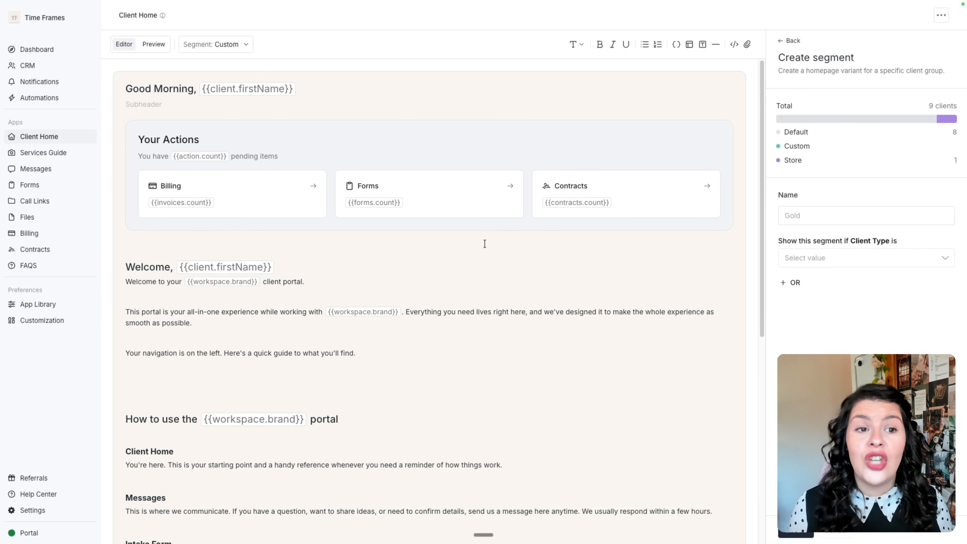
{"action": "scroll", "coordinate": [509, 204], "scroll_direction": "down", "scroll_amount": 3}
{"action": "scroll", "coordinate": [507, 206], "scroll_direction": "down", "scroll_amount": 8}
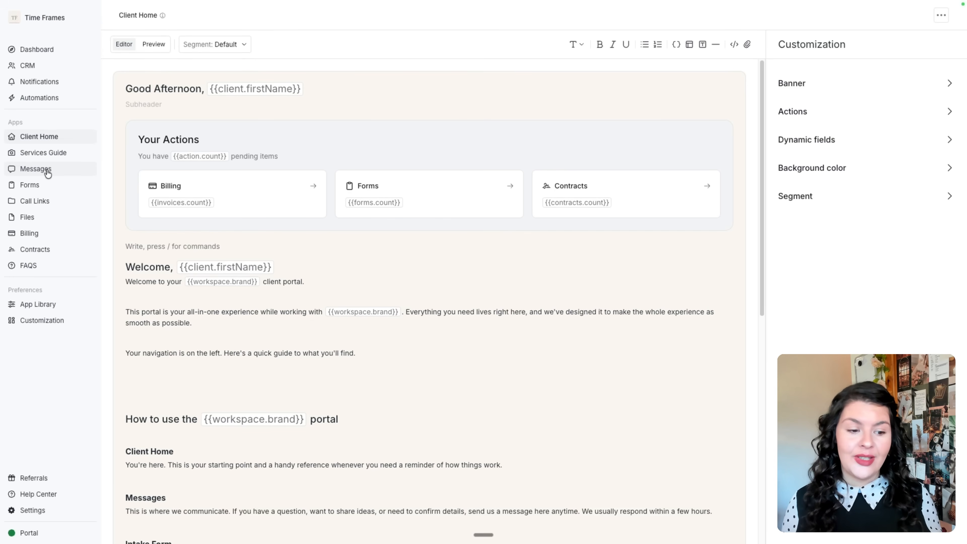
Review the Messages app's welcome message sender and visibility without changes, then go to CRM.
{"action": "left_click", "coordinate": [35, 304]}
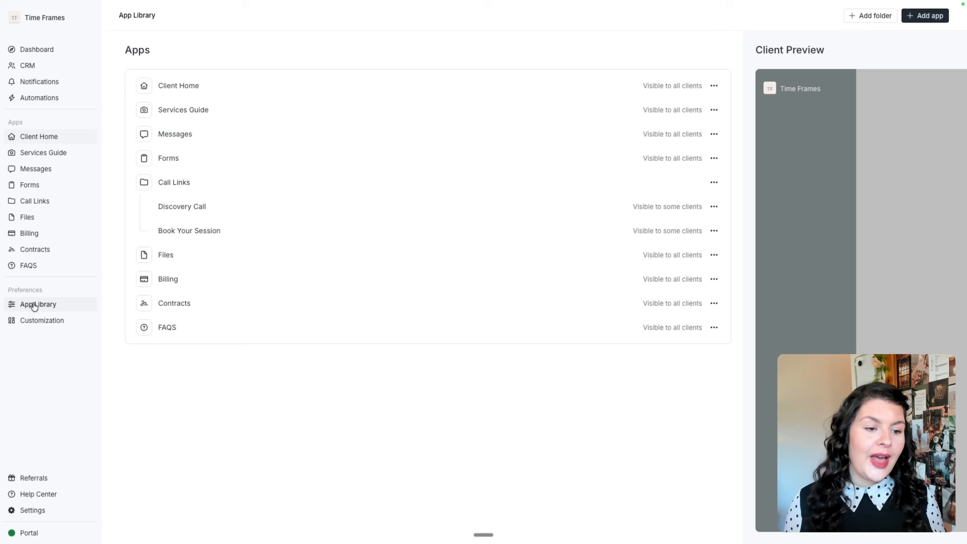
{"action": "left_click", "coordinate": [714, 135]}
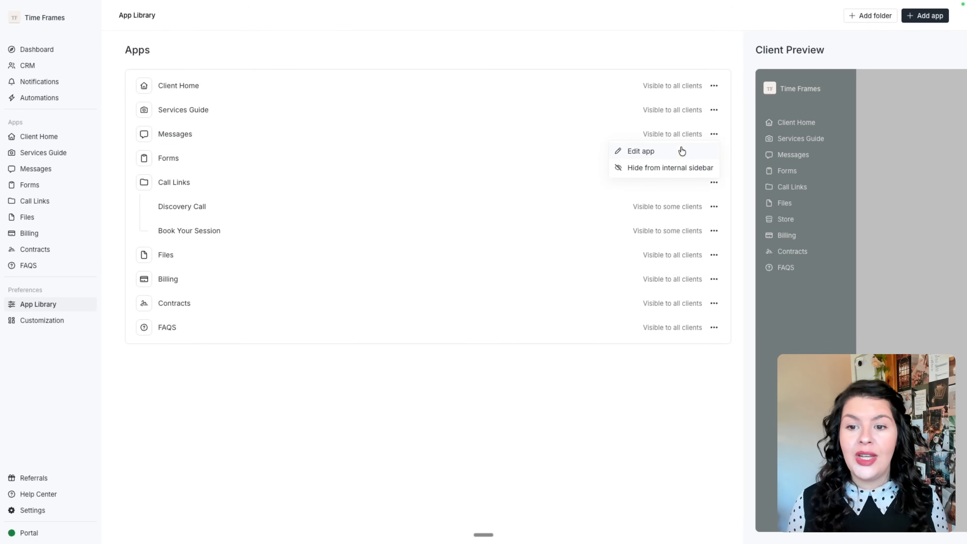
{"action": "left_click", "coordinate": [672, 151]}
{"action": "scroll", "coordinate": [405, 154], "scroll_direction": "down", "scroll_amount": 2}
{"action": "scroll", "coordinate": [404, 154], "scroll_direction": "down", "scroll_amount": 3}
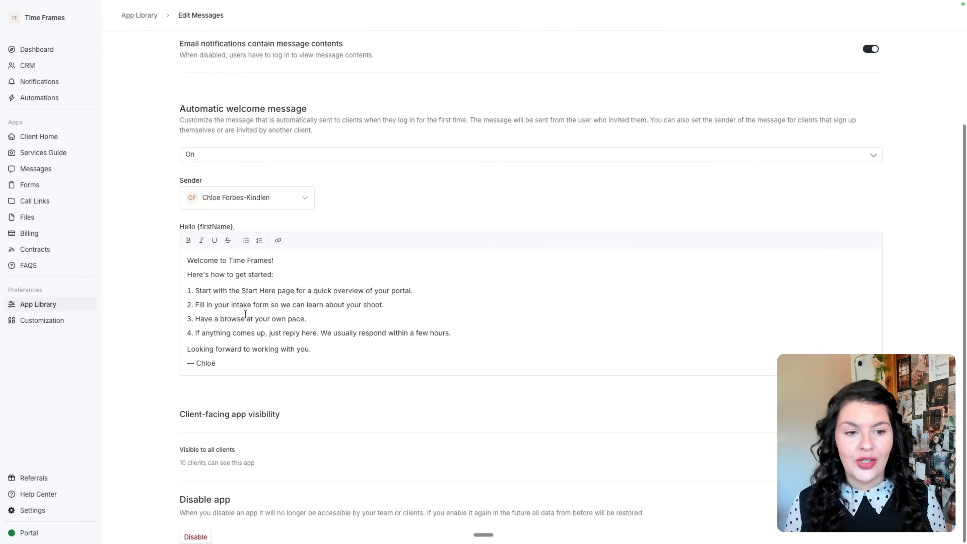
{"action": "left_click", "coordinate": [266, 203]}
{"action": "left_click", "coordinate": [426, 210]}
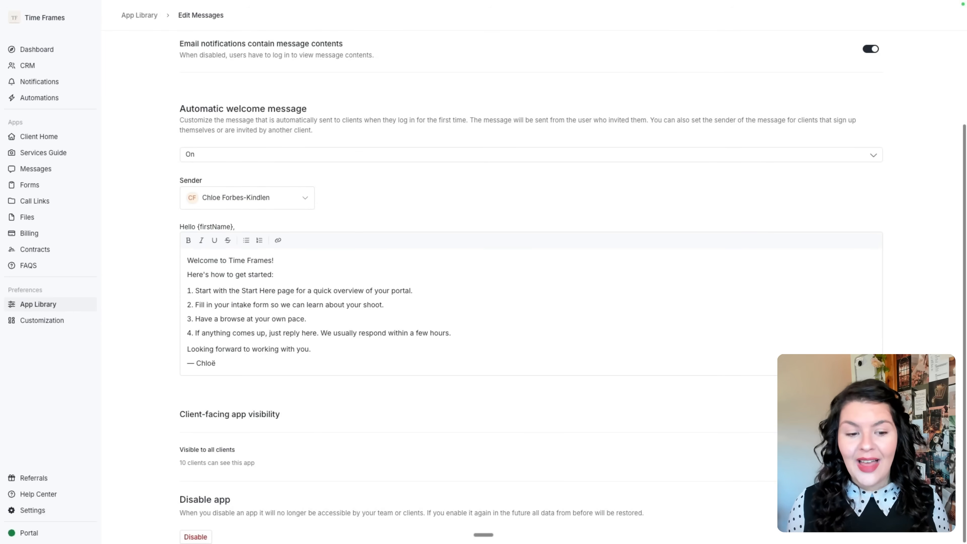
{"action": "left_click", "coordinate": [871, 456]}
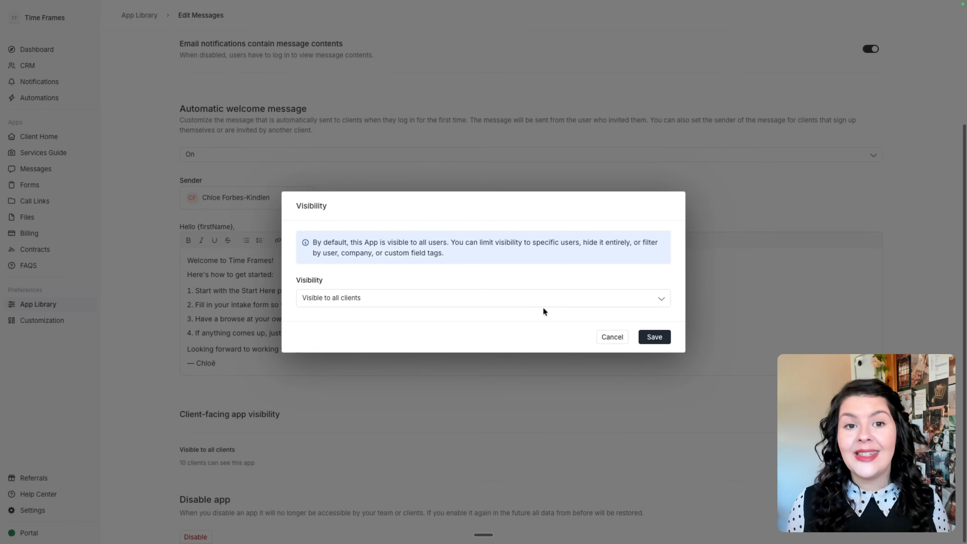
{"action": "left_click", "coordinate": [612, 337]}
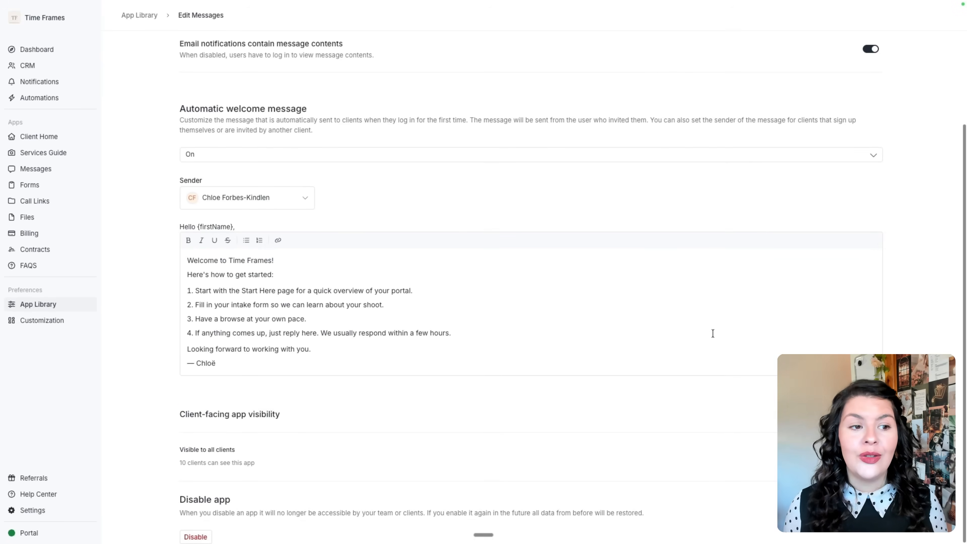
{"action": "left_click", "coordinate": [41, 66]}
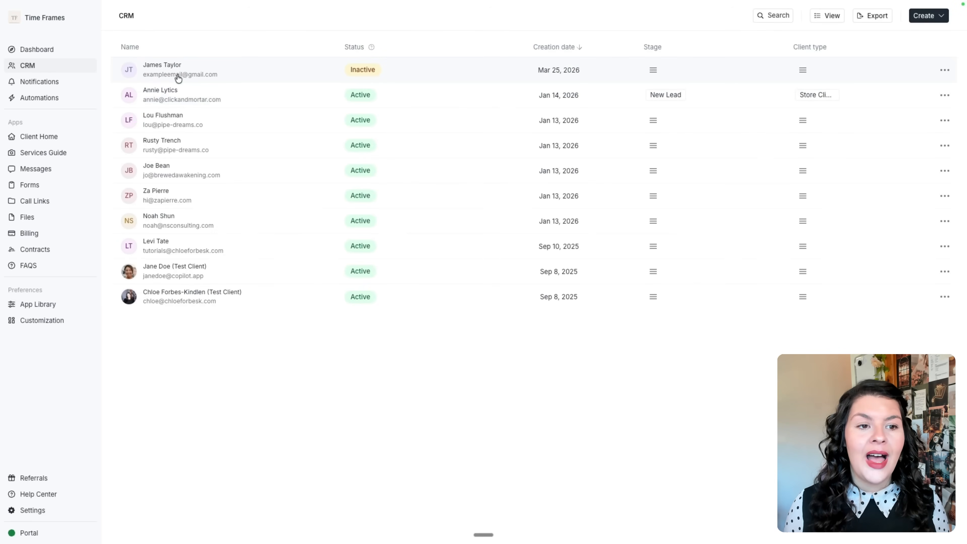
Read the newest client's welcome message, then list the forms showing the Intake Questionnaire.
{"action": "left_click", "coordinate": [55, 170]}
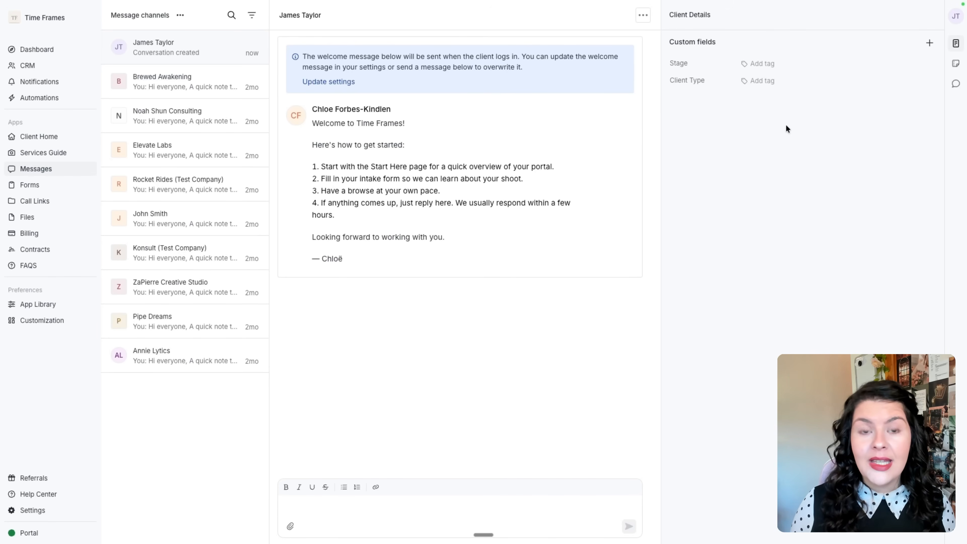
{"action": "left_click", "coordinate": [40, 190]}
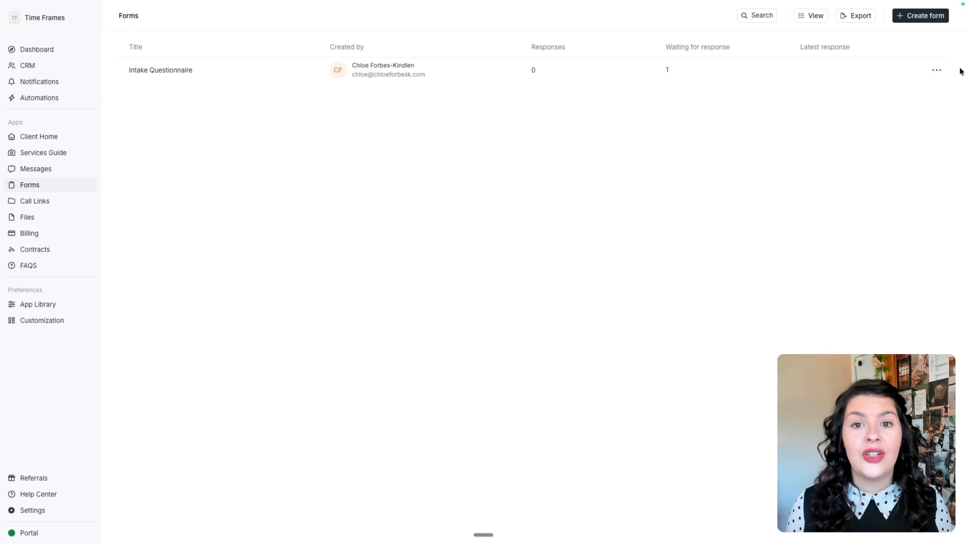
Share the Intake Questionnaire with the newest client via Share form and send it.
{"action": "left_click", "coordinate": [935, 70]}
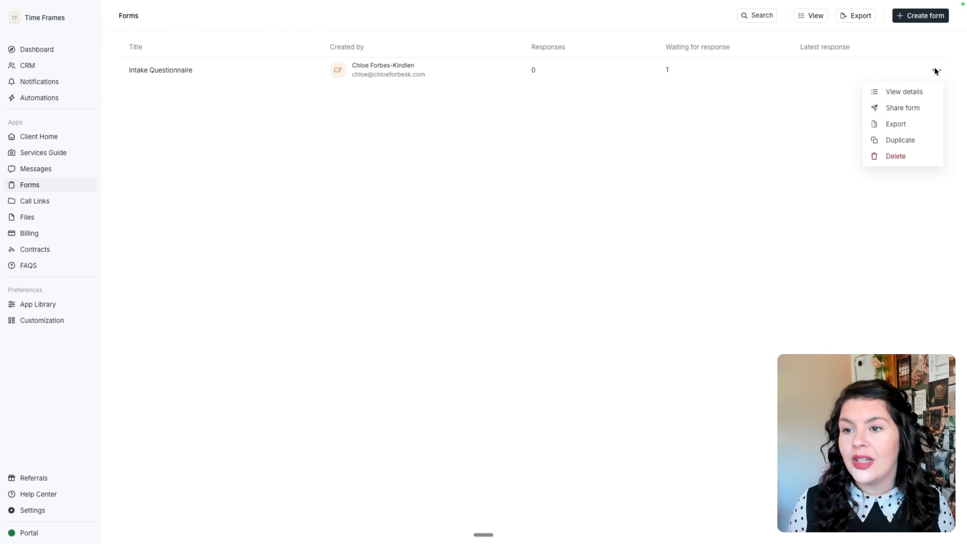
{"action": "left_click", "coordinate": [917, 110]}
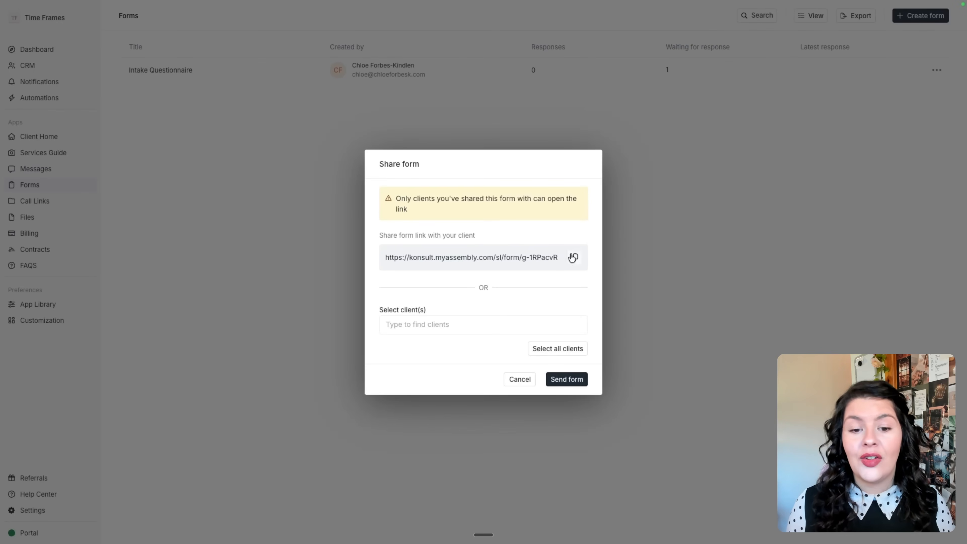
{"action": "left_click", "coordinate": [507, 326]}
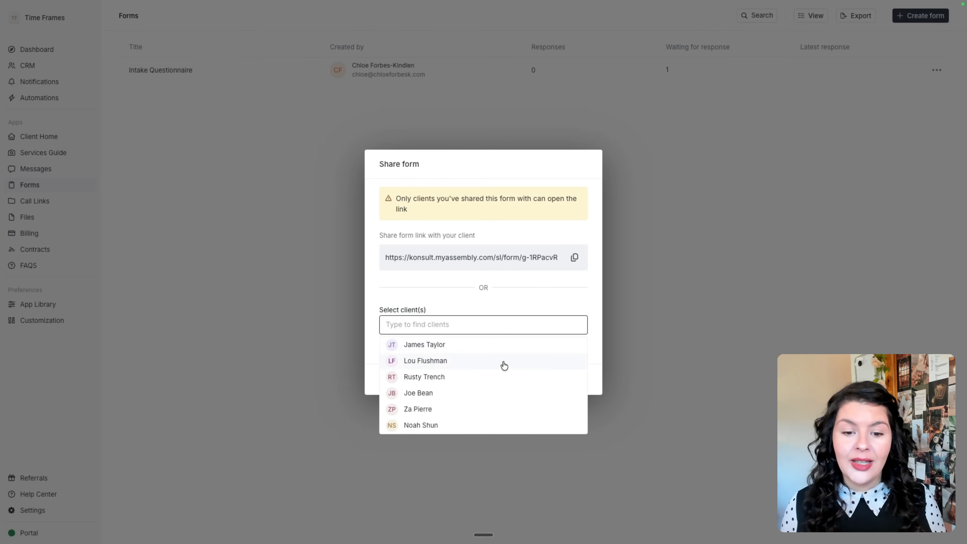
{"action": "left_click", "coordinate": [501, 345]}
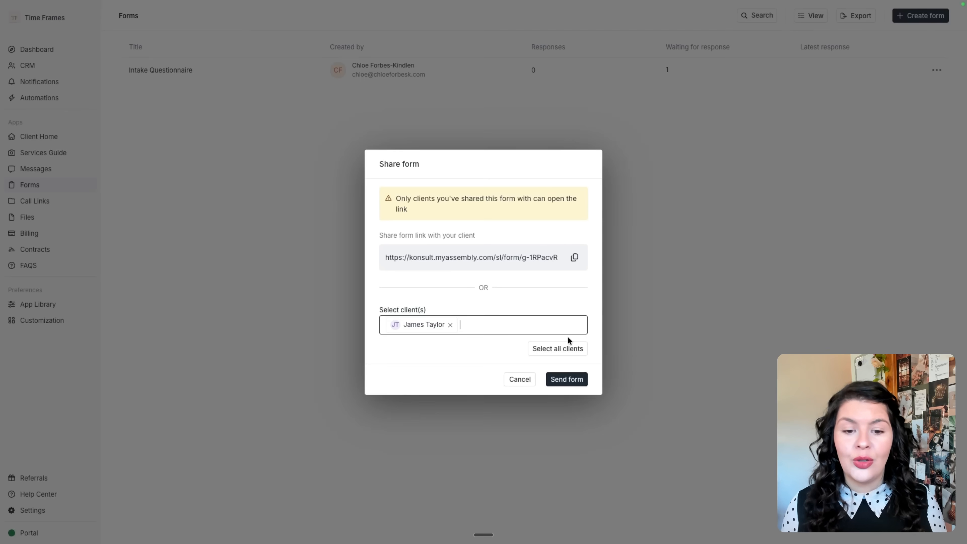
{"action": "left_click", "coordinate": [568, 386]}
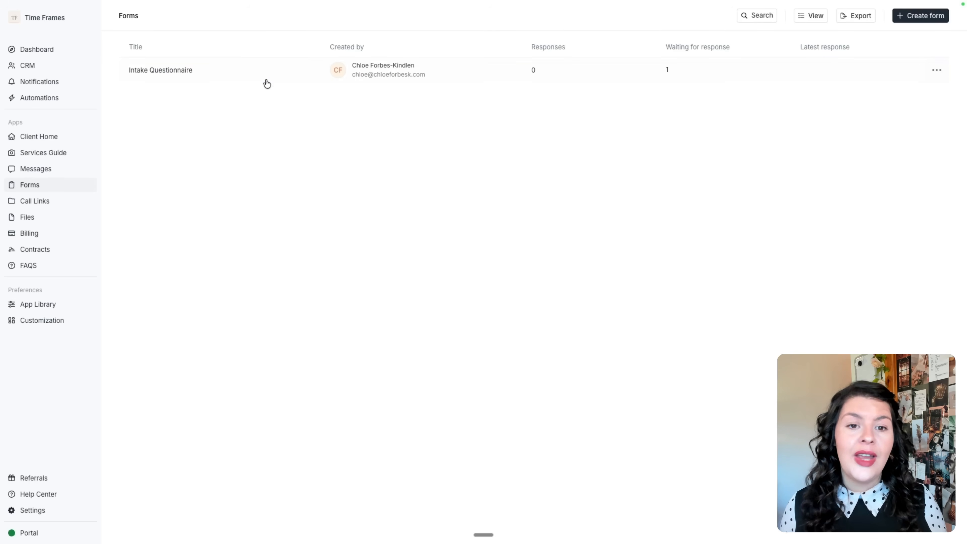
{"action": "left_click", "coordinate": [926, 16]}
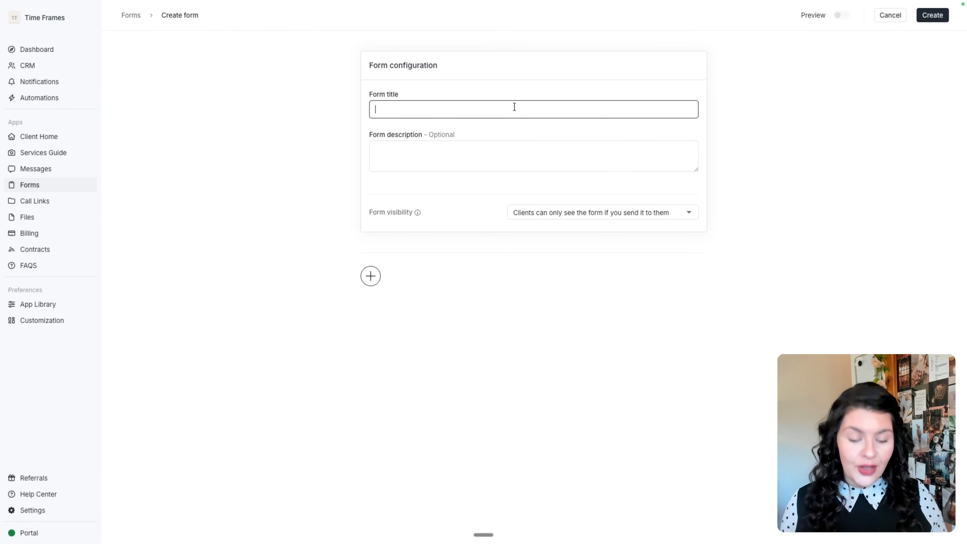
Title a new form 'Intake Form' and keep it visible only to recipients.
{"action": "type", "text": "Intake Form"}
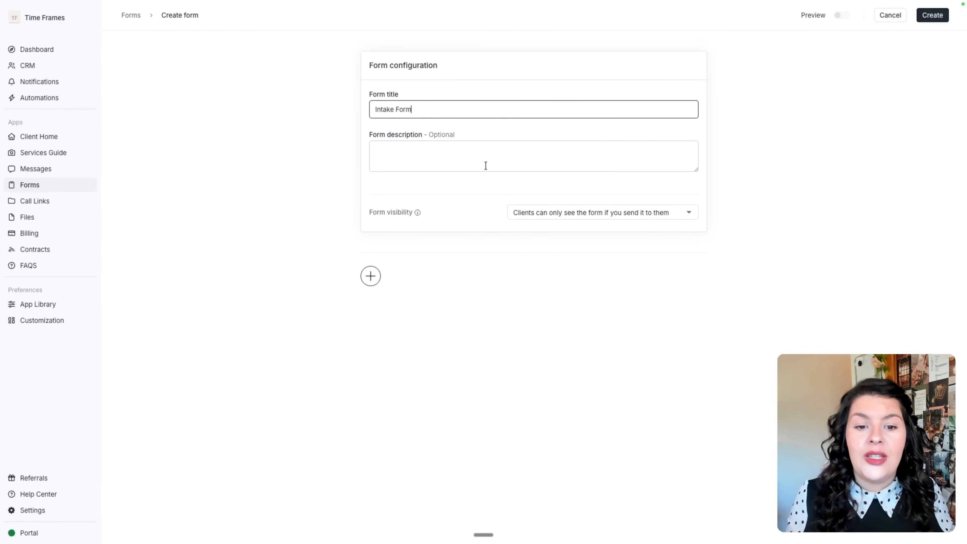
{"action": "left_click", "coordinate": [410, 213]}
{"action": "mouse_move", "coordinate": [417, 214]}
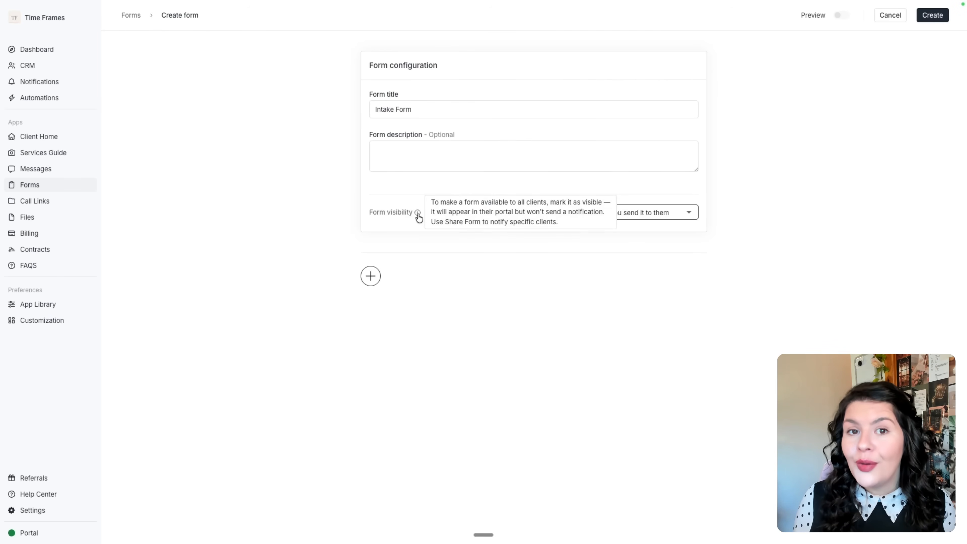
{"action": "left_click", "coordinate": [681, 212]}
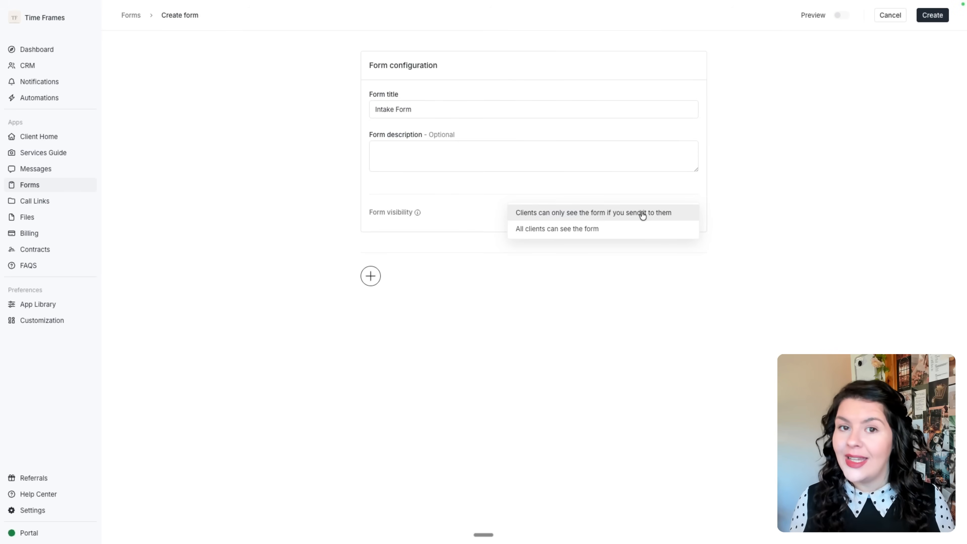
{"action": "left_click", "coordinate": [550, 214]}
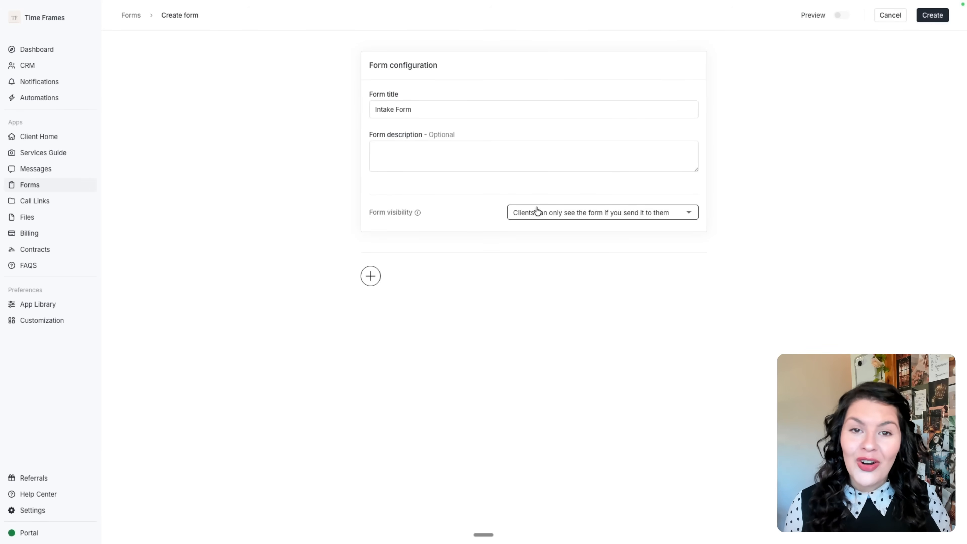
Add a required long answer question, preview the form, then open the Intake Questionnaire's responses.
{"action": "left_click", "coordinate": [371, 278]}
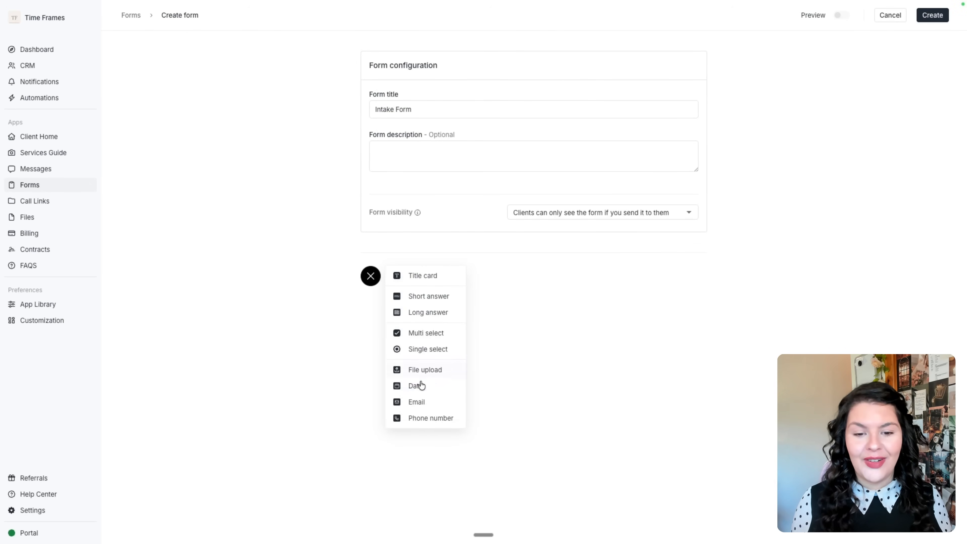
{"action": "left_click", "coordinate": [434, 313]}
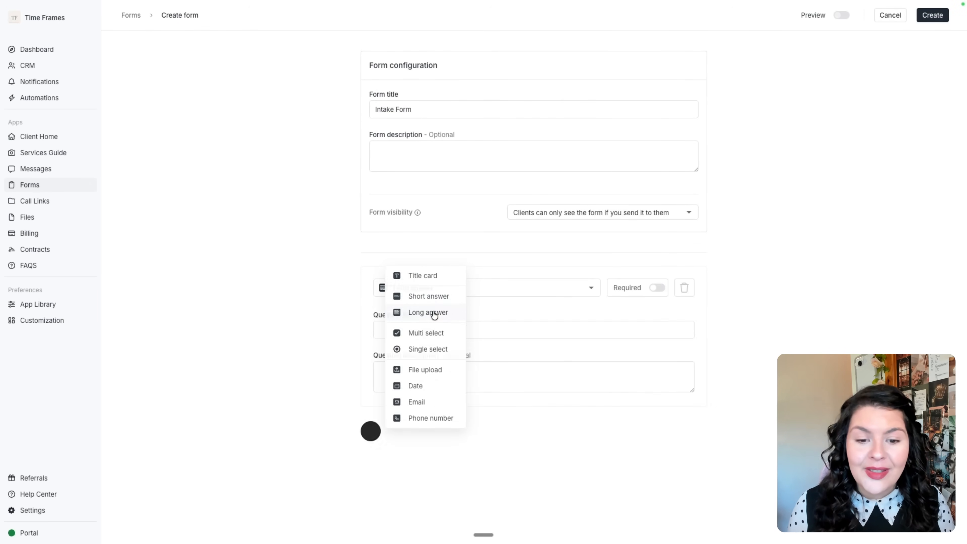
{"action": "left_click", "coordinate": [656, 288]}
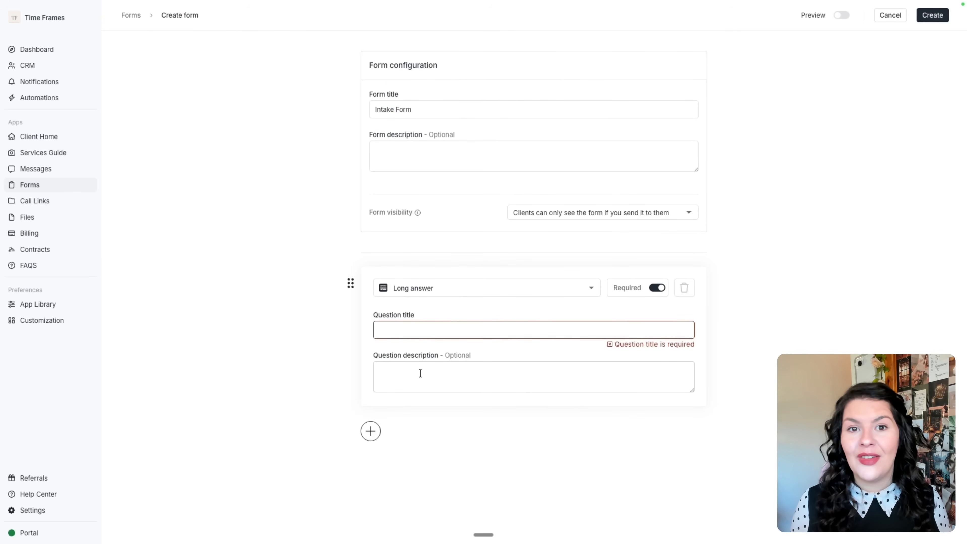
{"action": "left_click", "coordinate": [370, 431]}
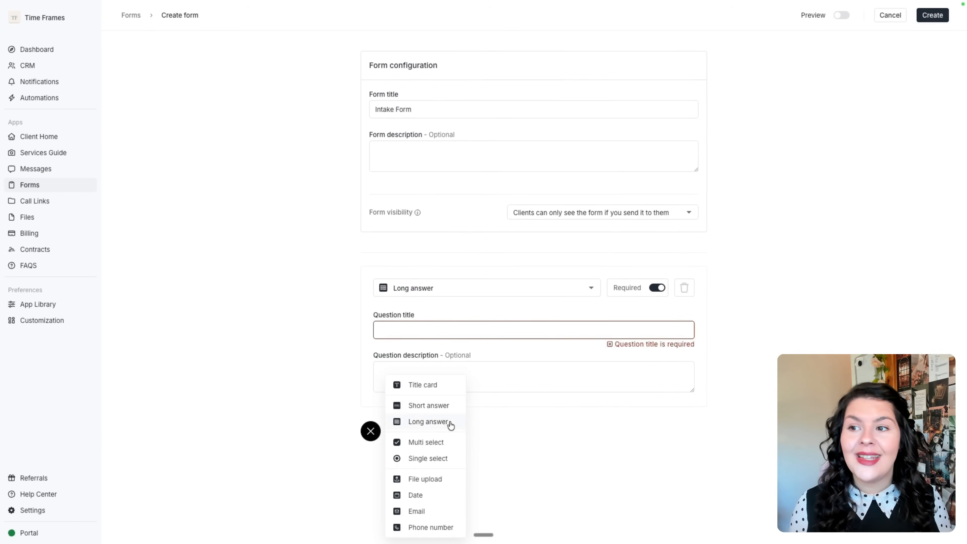
{"action": "left_click", "coordinate": [841, 16]}
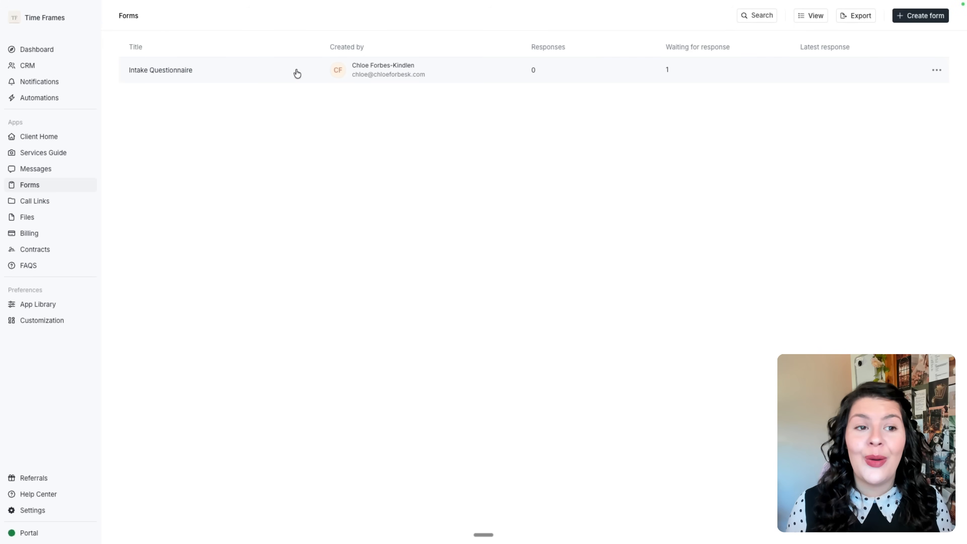
{"action": "left_click", "coordinate": [297, 71]}
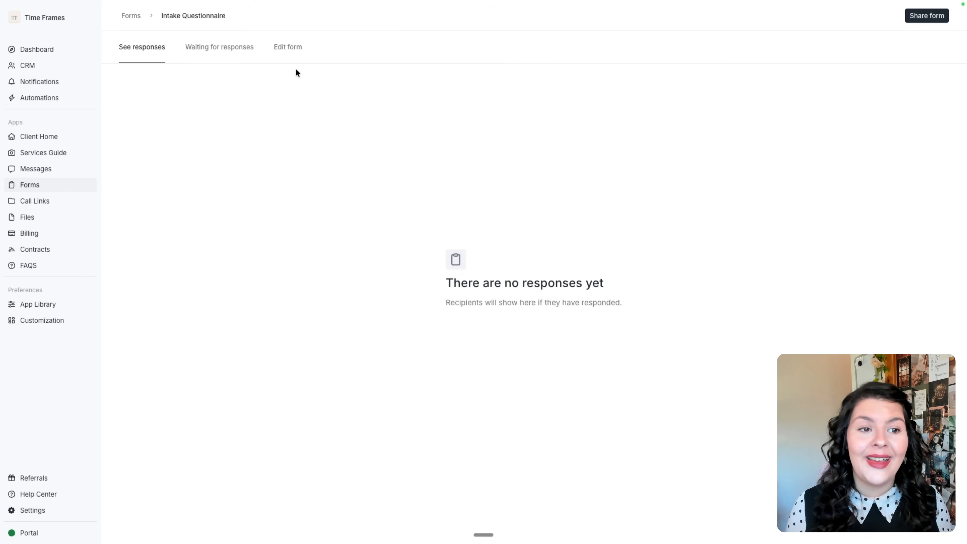
List clients awaiting Intake Questionnaire responses, review its questions, then go to Automations.
{"action": "left_click", "coordinate": [209, 49]}
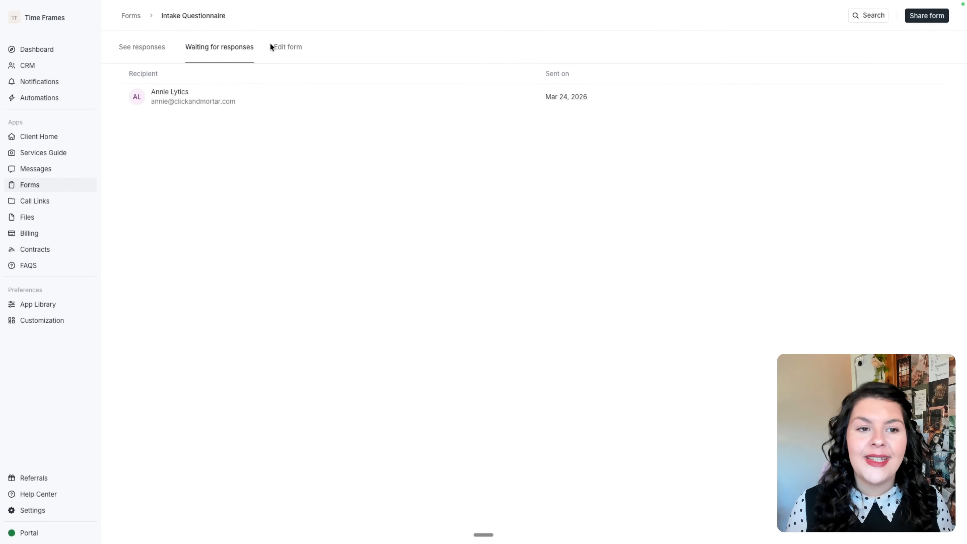
{"action": "left_click", "coordinate": [286, 47]}
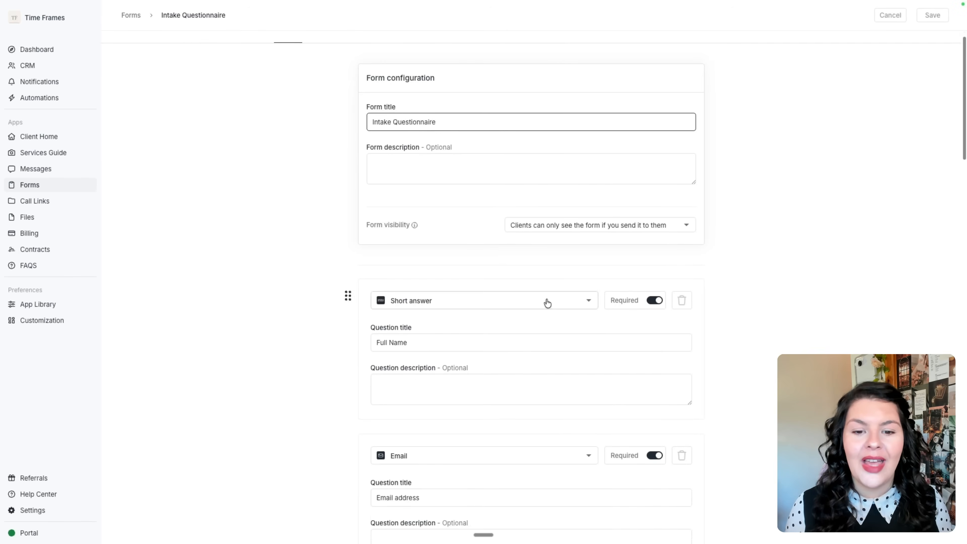
{"action": "scroll", "coordinate": [547, 303], "scroll_direction": "down", "scroll_amount": 20}
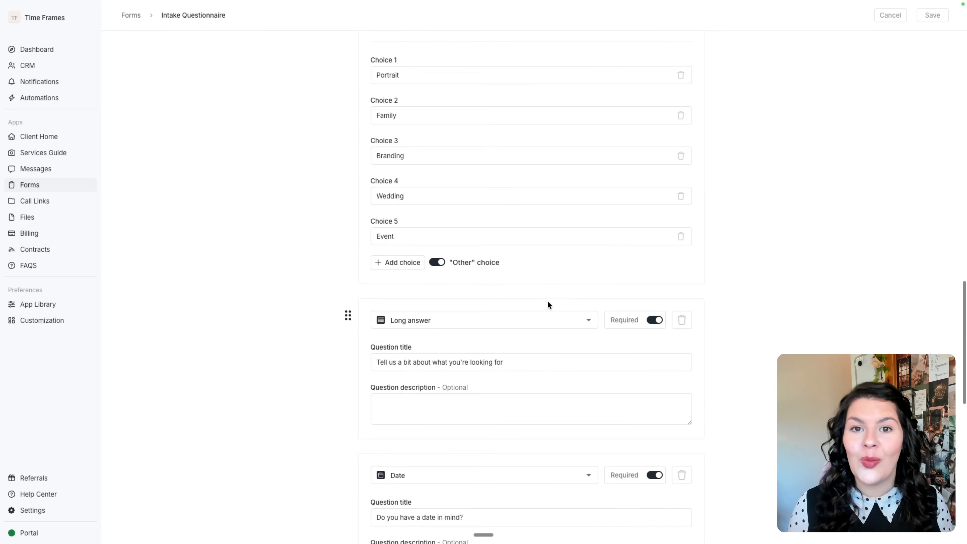
{"action": "left_click", "coordinate": [83, 185]}
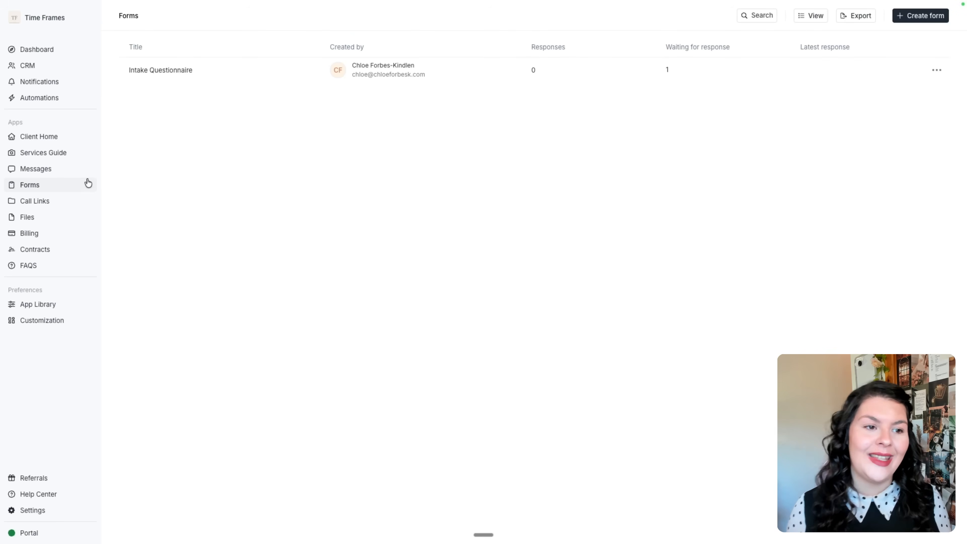
{"action": "left_click", "coordinate": [54, 99]}
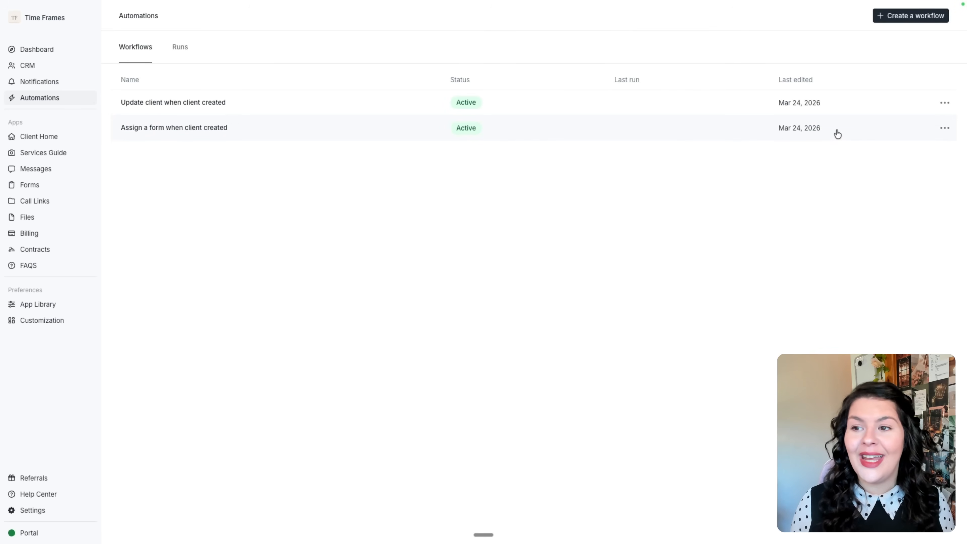
Create a workflow triggered when a client is created via Direct Sign Up.
{"action": "left_click", "coordinate": [889, 18]}
{"action": "left_click", "coordinate": [564, 207]}
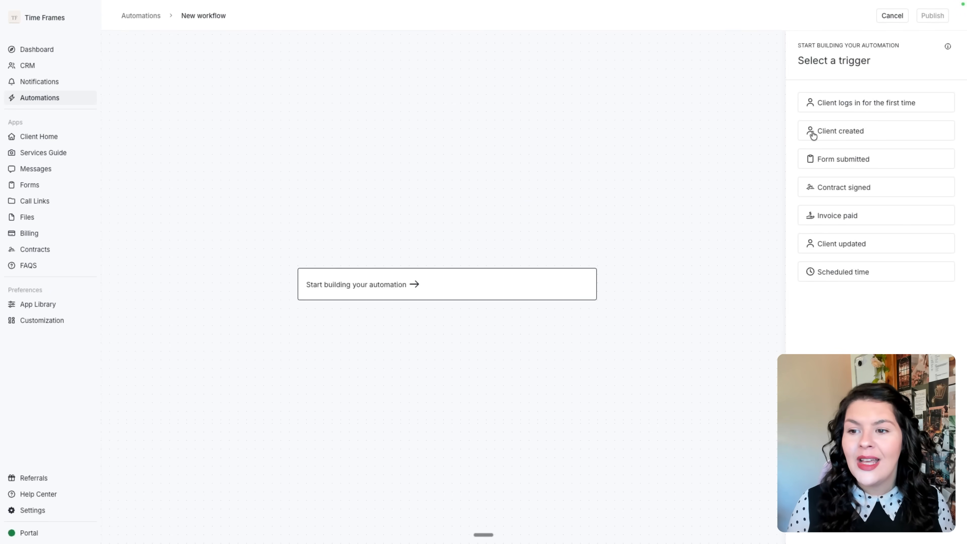
{"action": "left_click", "coordinate": [866, 133]}
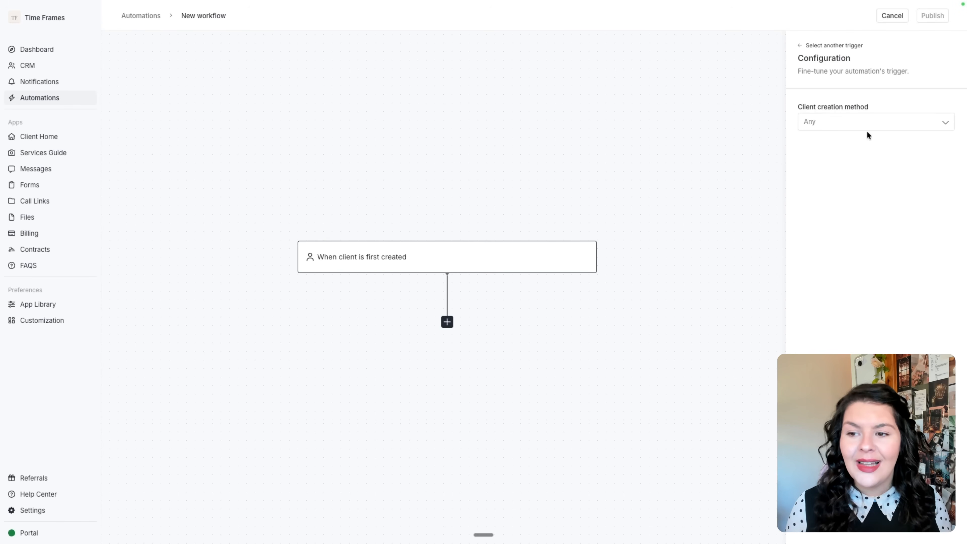
{"action": "left_click", "coordinate": [866, 128]}
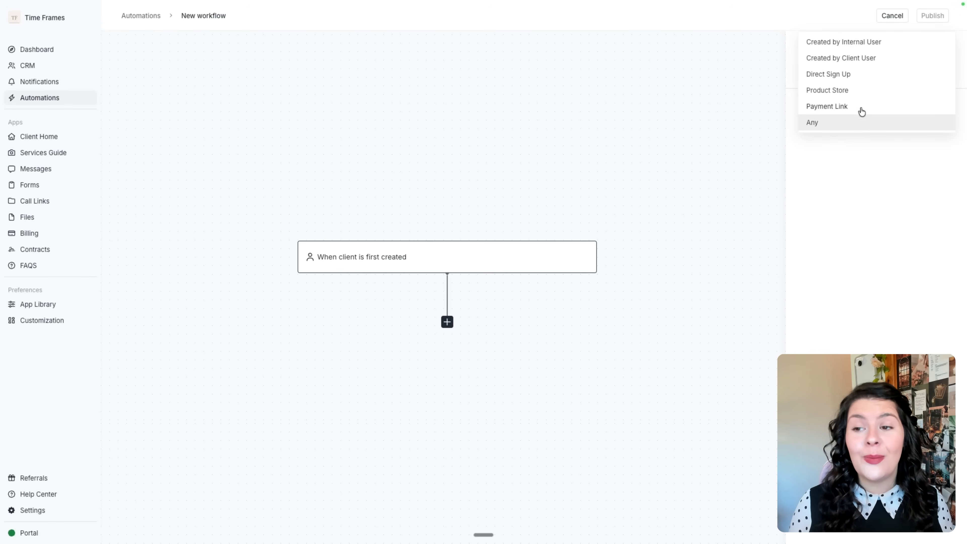
{"action": "left_click", "coordinate": [844, 199]}
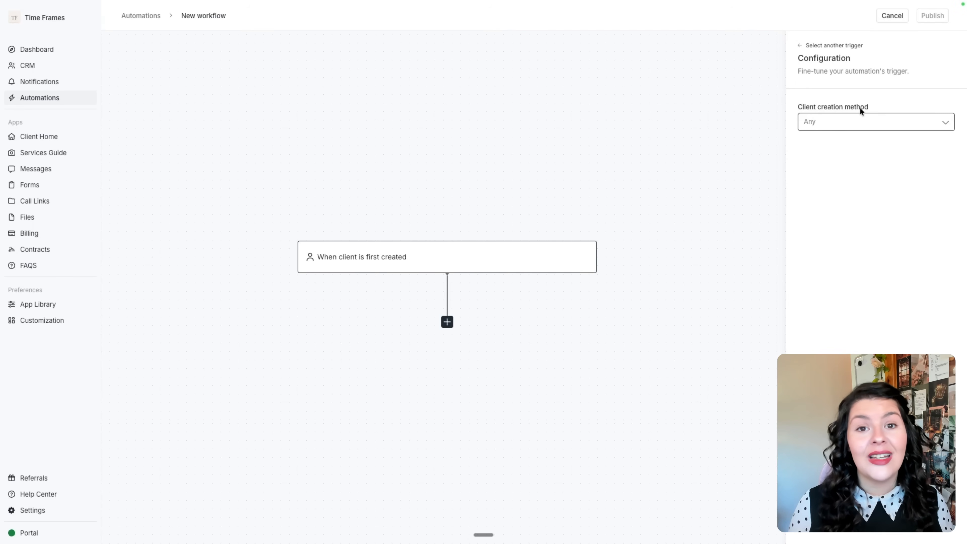
{"action": "left_click", "coordinate": [857, 122]}
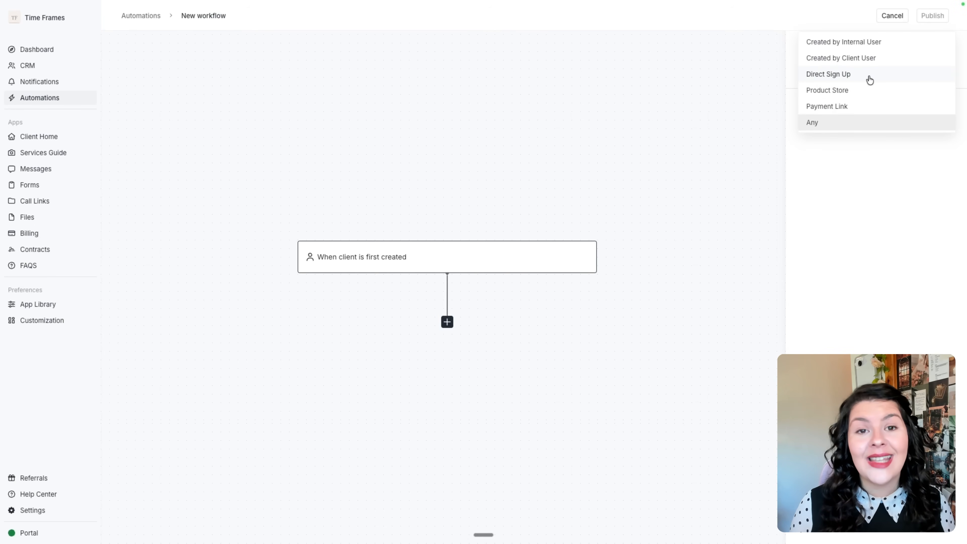
{"action": "left_click", "coordinate": [869, 74]}
Add an Assign a form action using the Intake Questionnaire, then open the Services Guide page.
{"action": "left_click", "coordinate": [447, 322]}
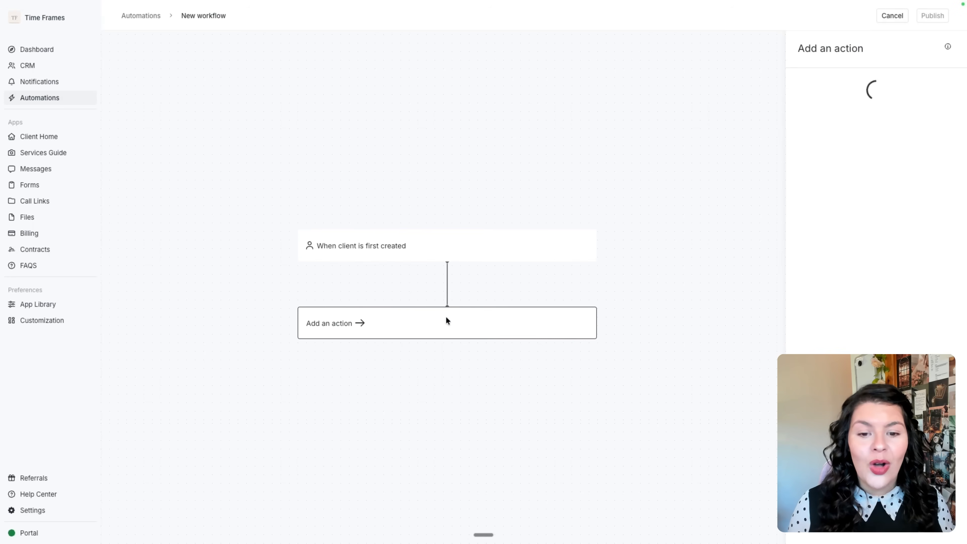
{"action": "left_click", "coordinate": [881, 146]}
{"action": "left_click", "coordinate": [880, 133]}
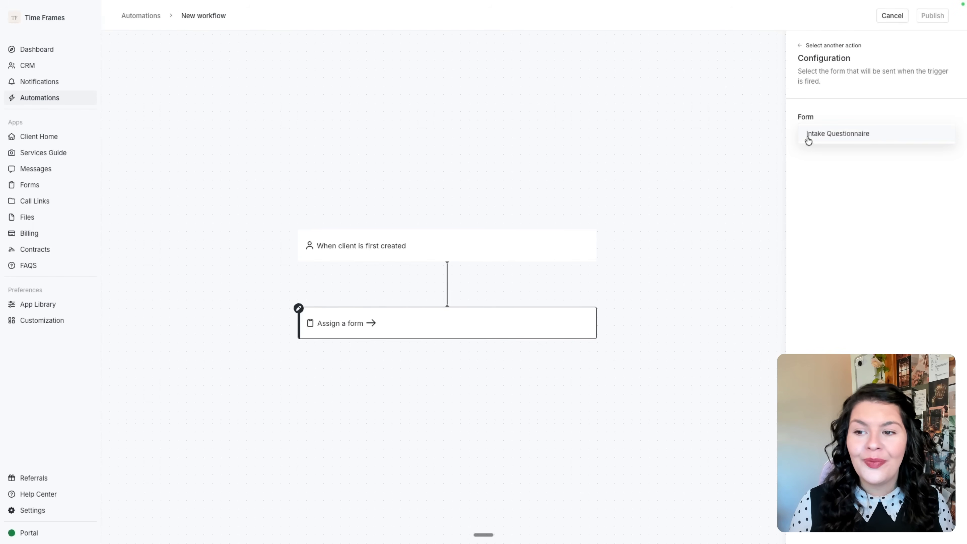
{"action": "left_click", "coordinate": [856, 137]}
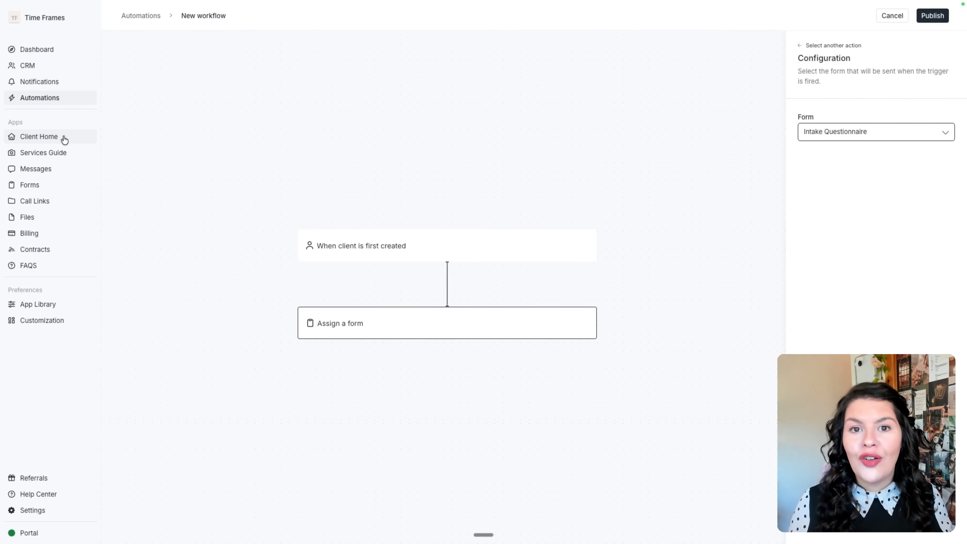
{"action": "left_click", "coordinate": [58, 152]}
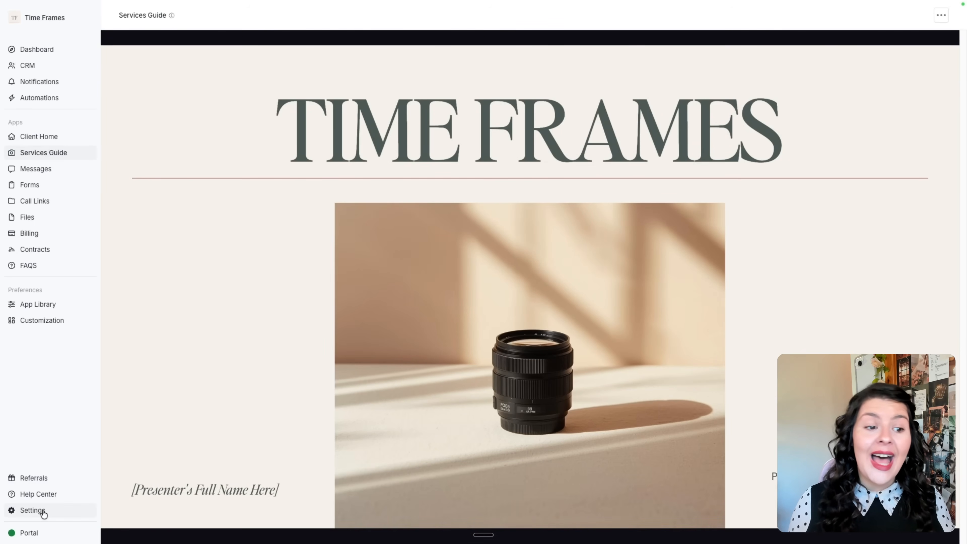
From App Library, browse the Add app catalog, view the Canva embed card, and return.
{"action": "left_click", "coordinate": [56, 307]}
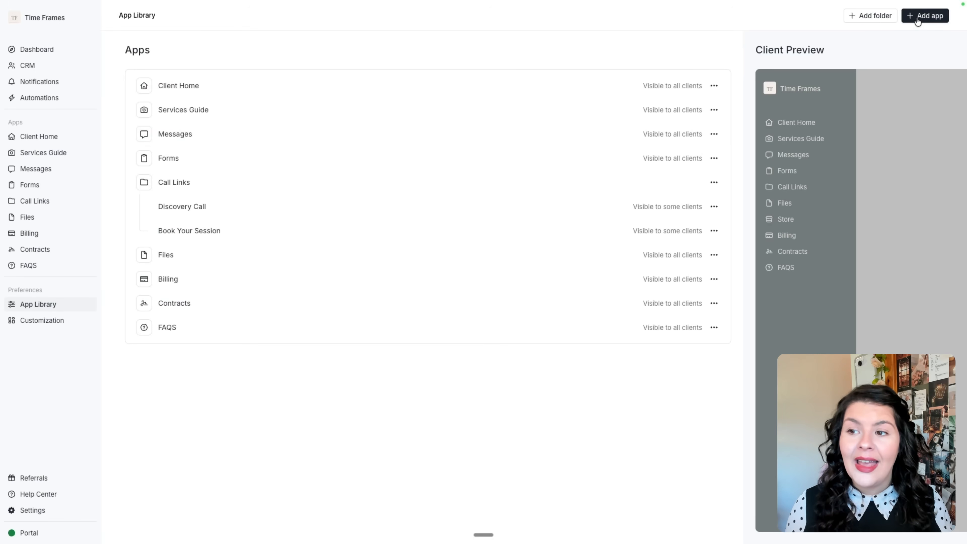
{"action": "left_click", "coordinate": [925, 15]}
{"action": "scroll", "coordinate": [547, 208], "scroll_direction": "down", "scroll_amount": 5}
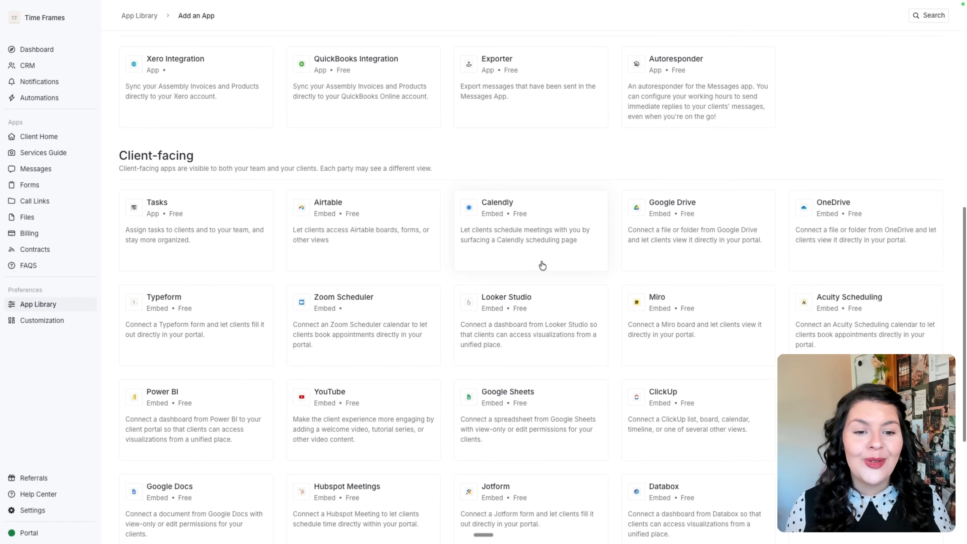
{"action": "scroll", "coordinate": [543, 263], "scroll_direction": "down", "scroll_amount": 5}
{"action": "left_click", "coordinate": [355, 400]}
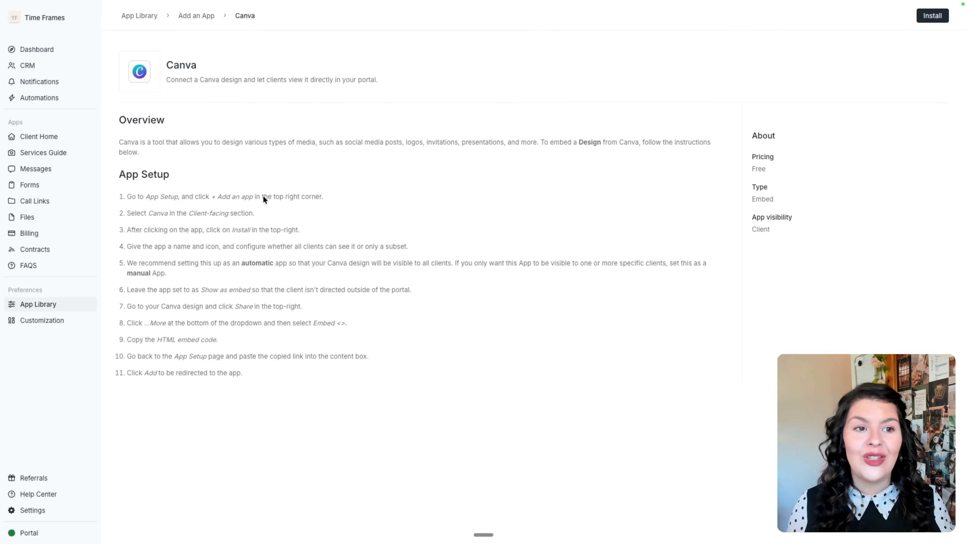
{"action": "left_click", "coordinate": [186, 15]}
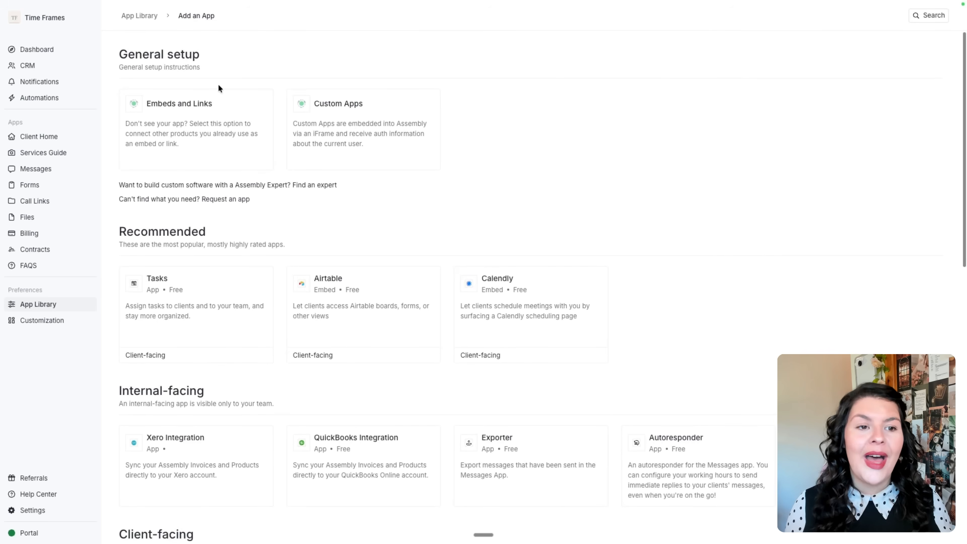
Add an Embeds and Links app named 'Services Guide' with the same content for all clients.
{"action": "left_click", "coordinate": [204, 137]}
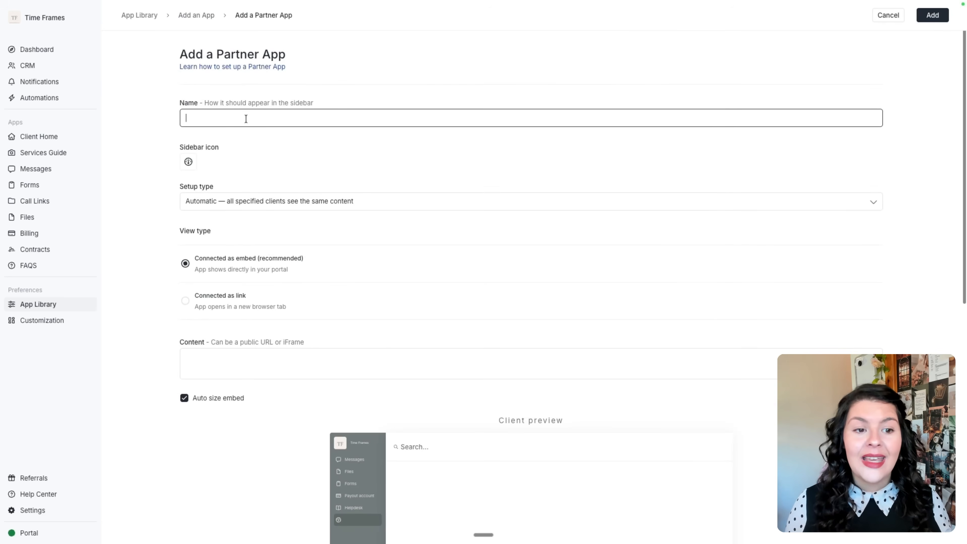
{"action": "type", "text": "Services Guide"}
{"action": "scroll", "coordinate": [285, 224], "scroll_direction": "down", "scroll_amount": 3}
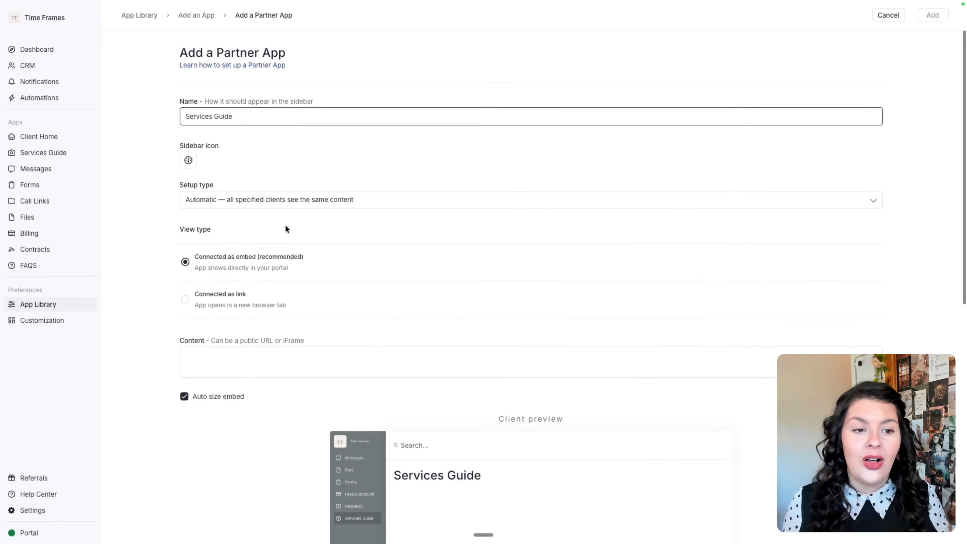
{"action": "left_click", "coordinate": [297, 102]}
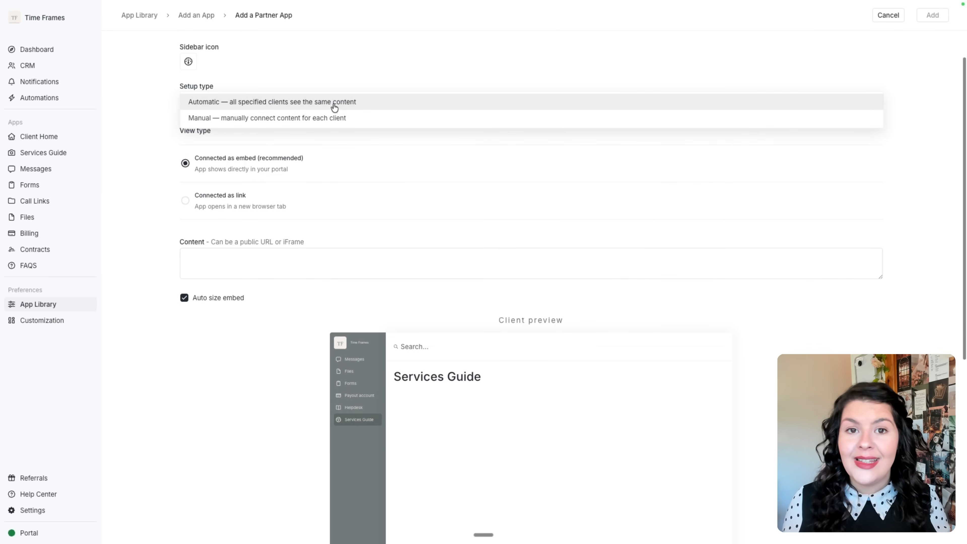
{"action": "left_click", "coordinate": [281, 99]}
{"action": "scroll", "coordinate": [338, 172], "scroll_direction": "down", "scroll_amount": 2}
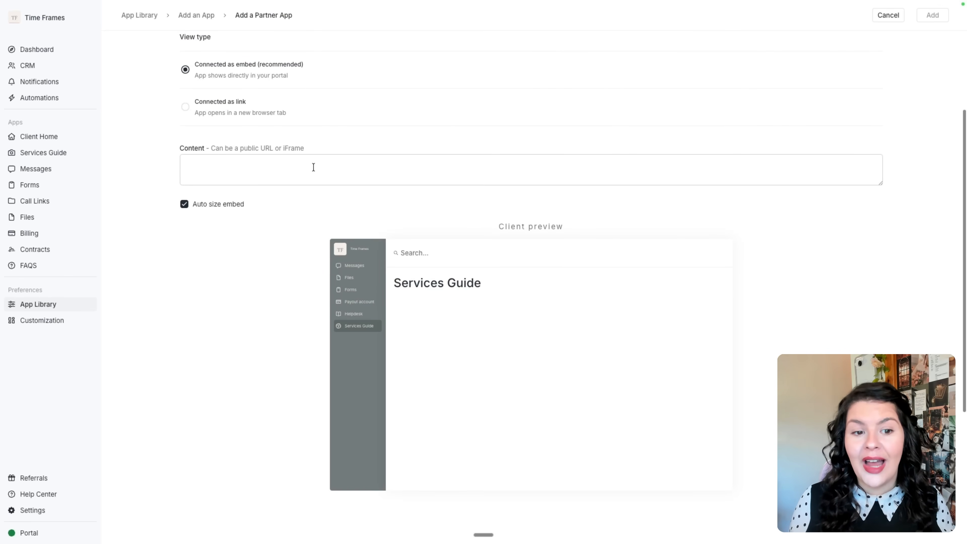
{"action": "scroll", "coordinate": [313, 167], "scroll_direction": "down", "scroll_amount": 4}
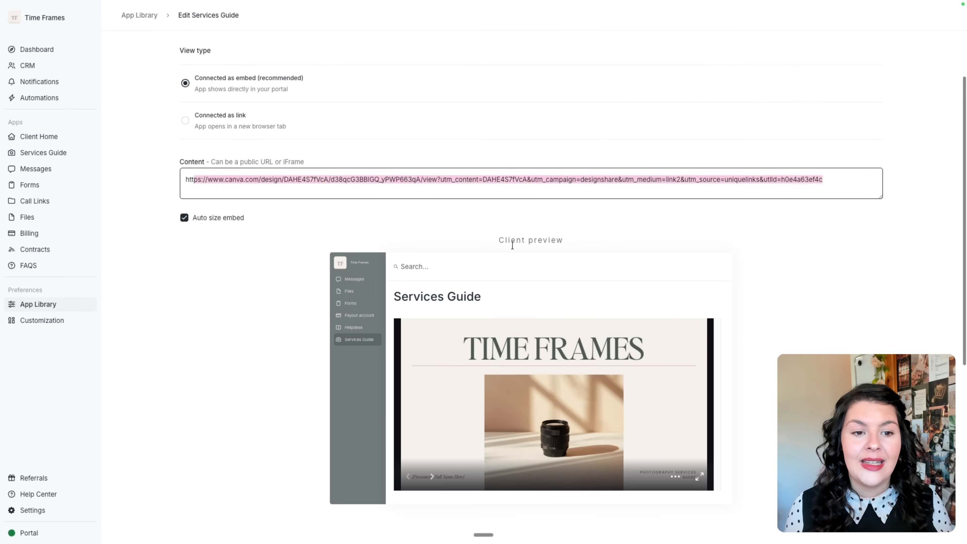
{"action": "scroll", "coordinate": [513, 245], "scroll_direction": "down", "scroll_amount": 7}
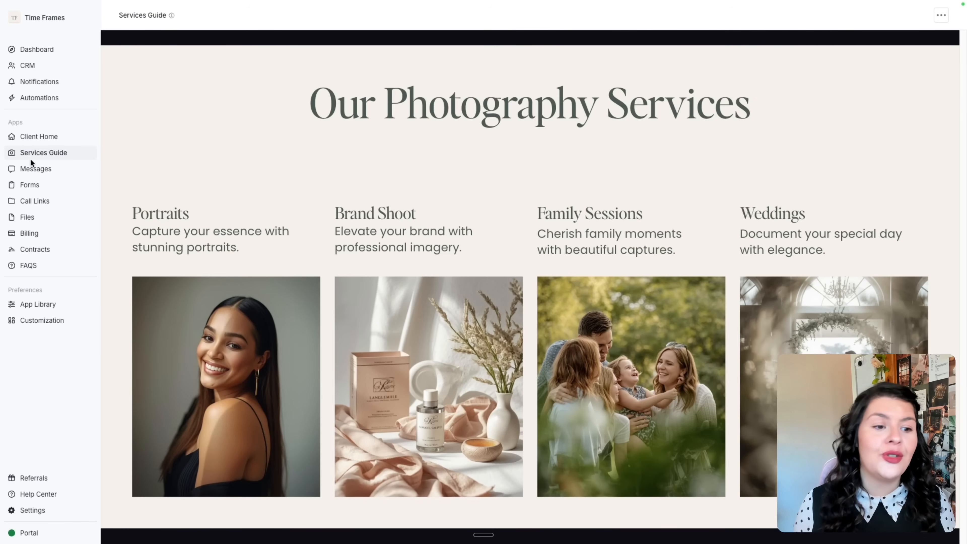
Start a new billing service, try recurring and one-time pricing, then discard the draft.
{"action": "left_click", "coordinate": [43, 238]}
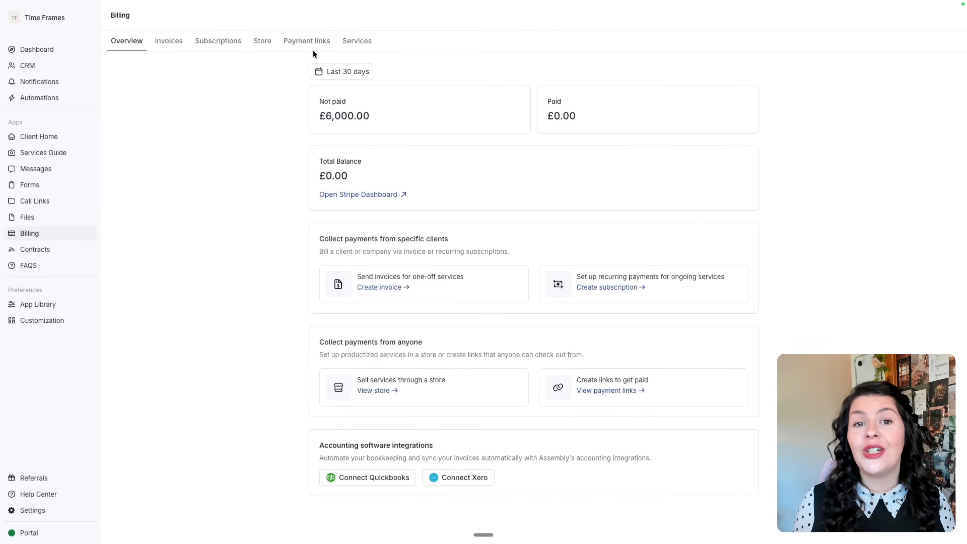
{"action": "left_click", "coordinate": [360, 51]}
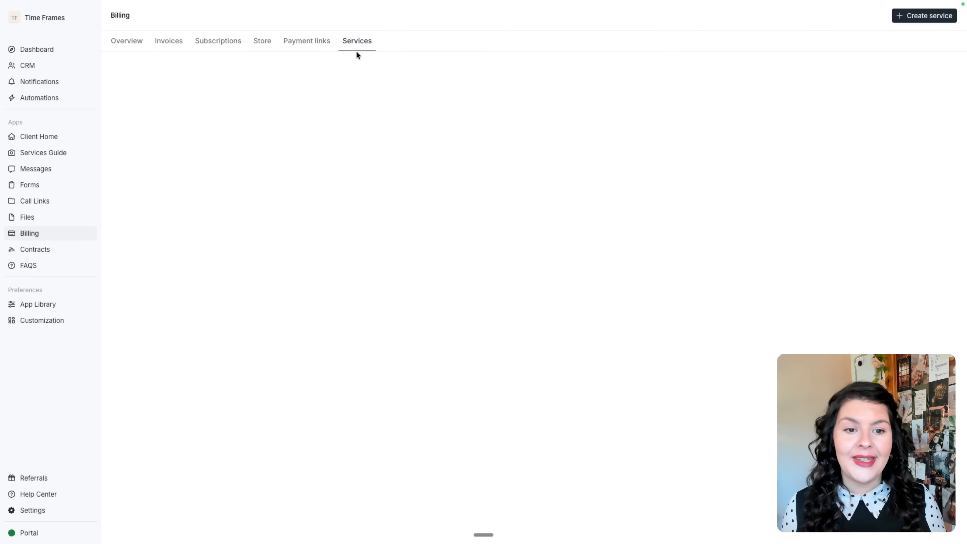
{"action": "left_click", "coordinate": [918, 20]}
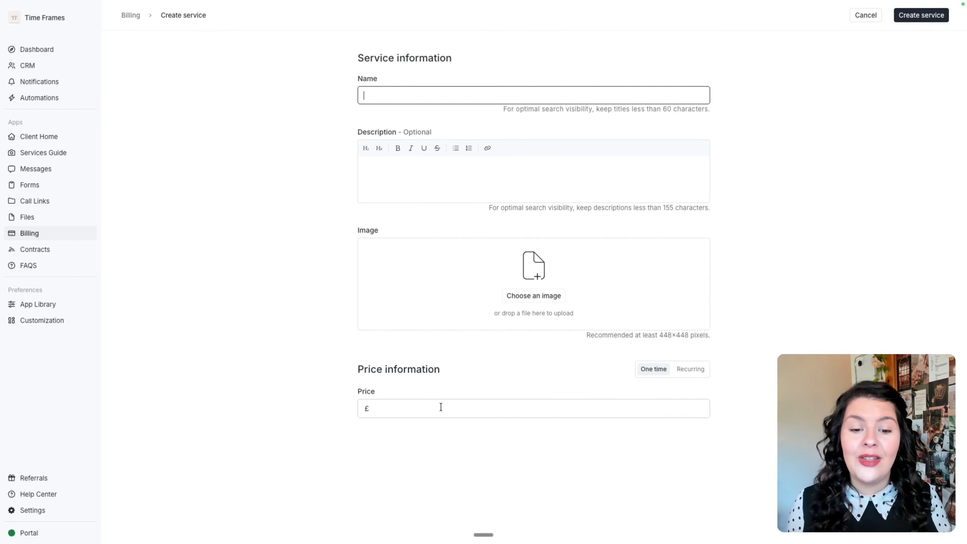
{"action": "left_click", "coordinate": [690, 371]}
{"action": "left_click", "coordinate": [652, 373]}
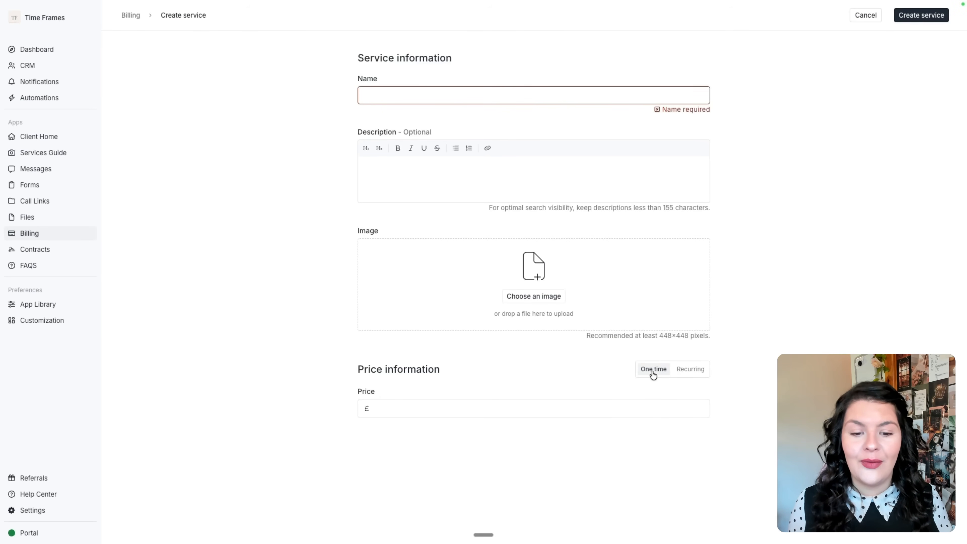
{"action": "left_click", "coordinate": [693, 373]}
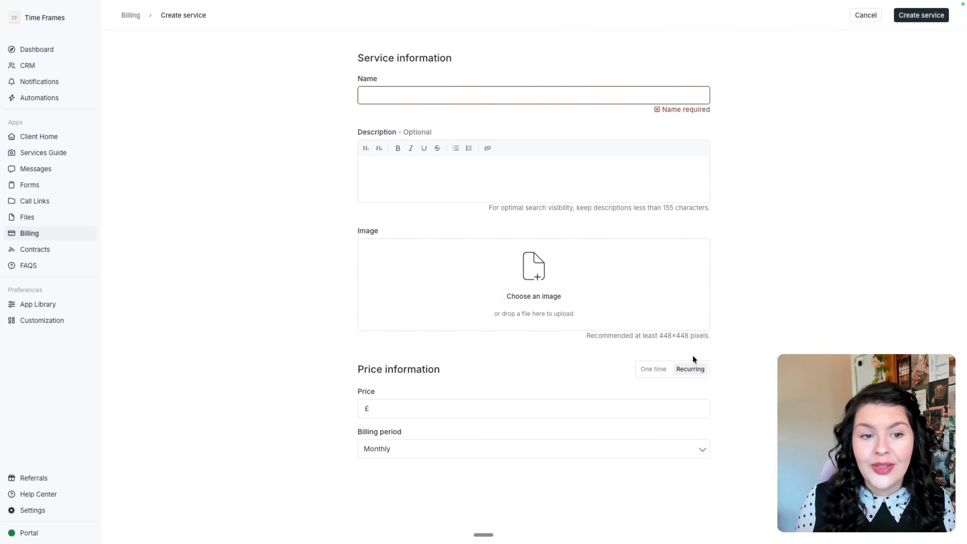
{"action": "left_click", "coordinate": [861, 16]}
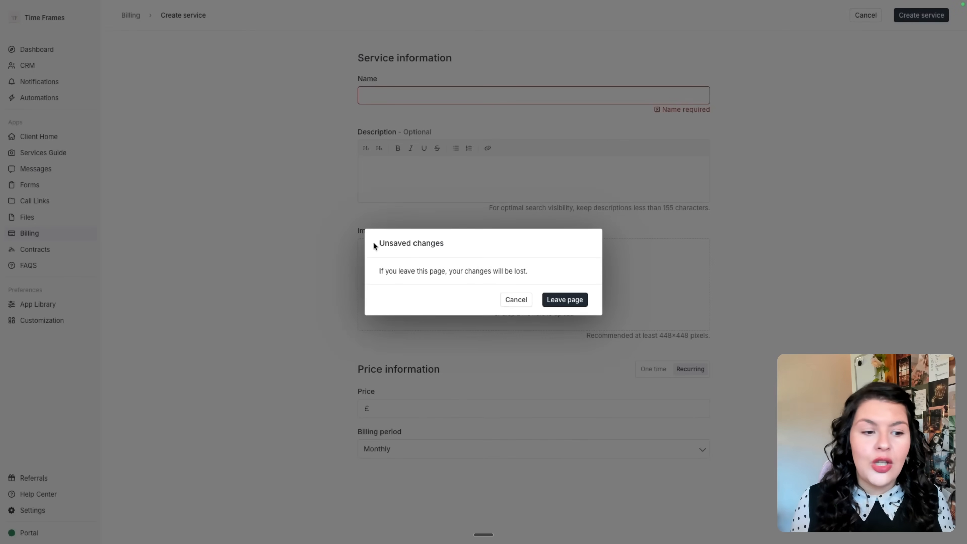
{"action": "left_click", "coordinate": [565, 300]}
Check the linked payout bank account in Settings, then show the Billing Store tab.
{"action": "left_click", "coordinate": [54, 510]}
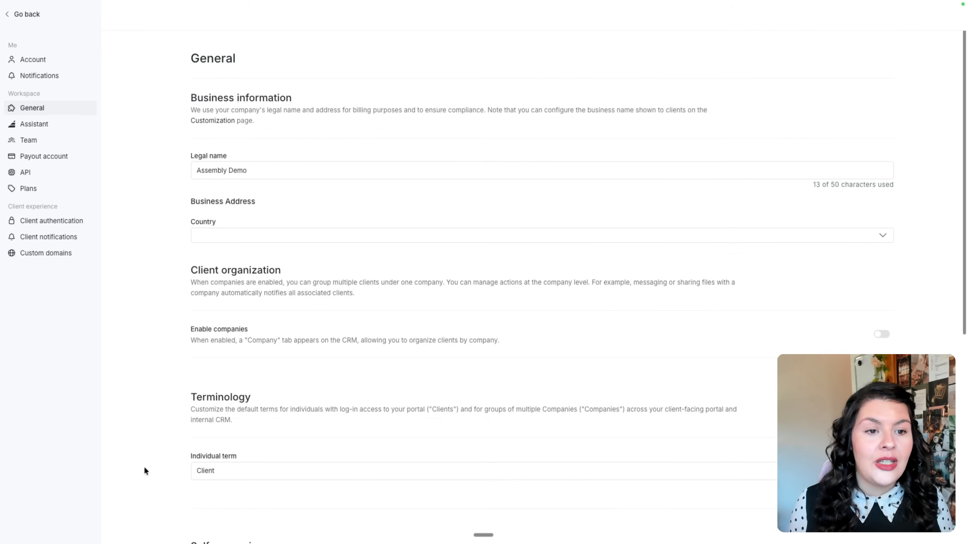
{"action": "left_click", "coordinate": [60, 158]}
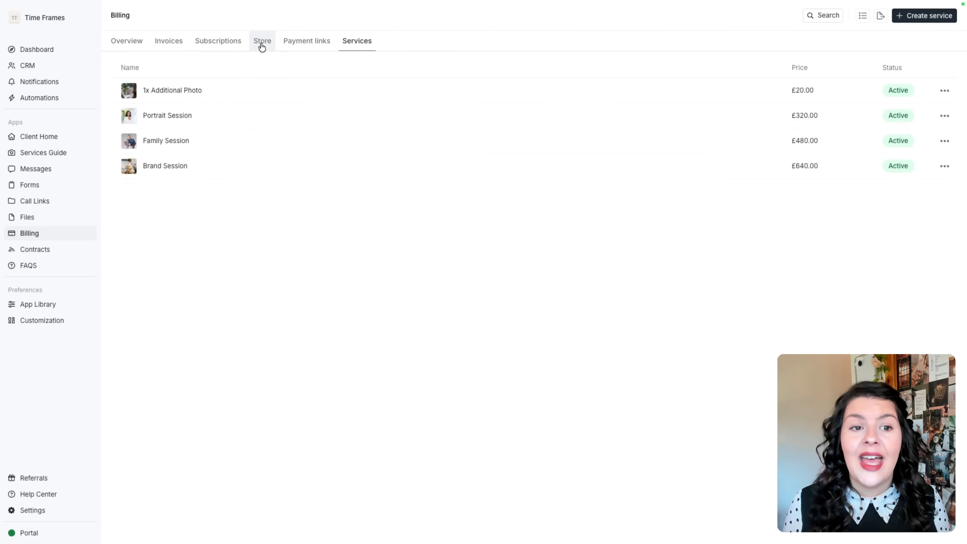
{"action": "left_click", "coordinate": [262, 42]}
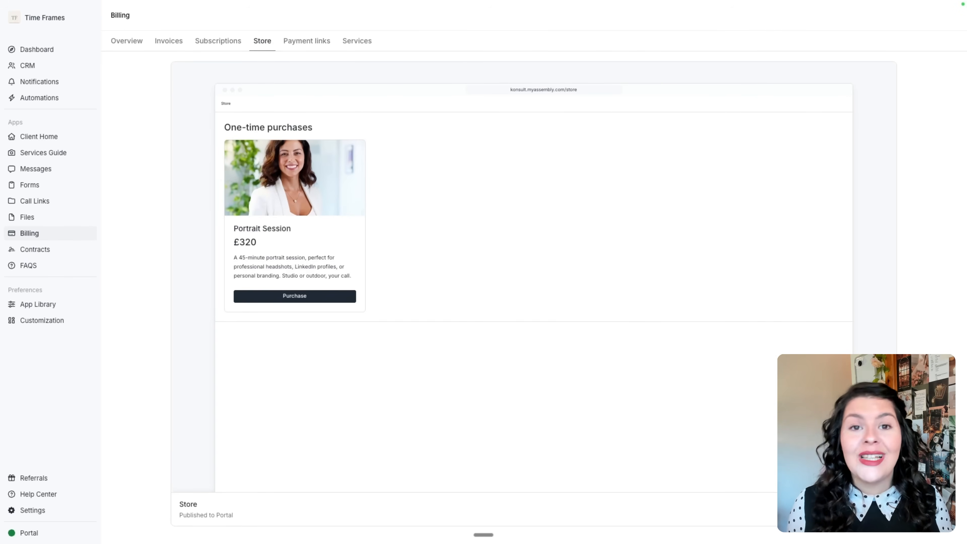
Rename the store to 'Time Frames Store', leaving recurring plans turned off.
{"action": "left_click", "coordinate": [877, 509]}
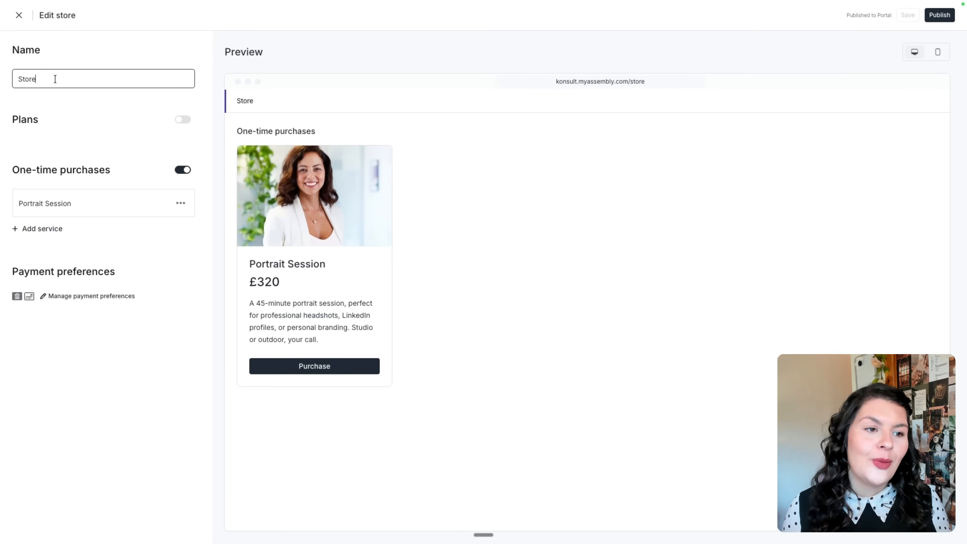
{"action": "left_click_drag", "start_coordinate": [54, 79], "coordinate": [7, 80]}
{"action": "type", "text": "Time Frames Store"}
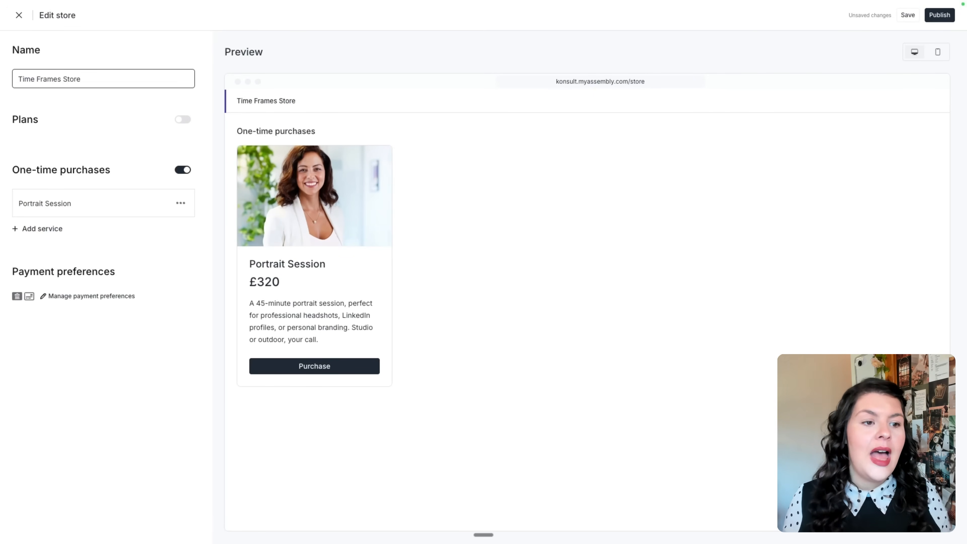
{"action": "left_click", "coordinate": [185, 120]}
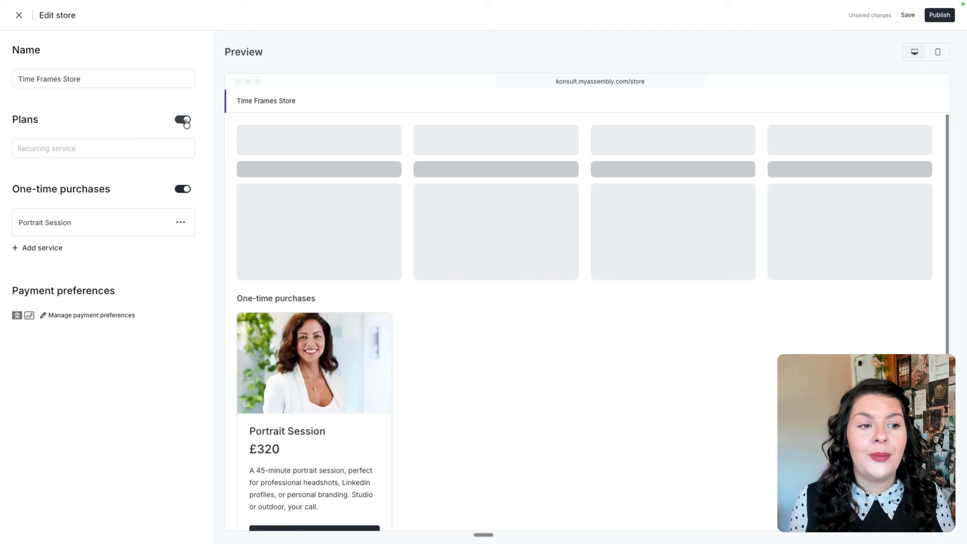
{"action": "left_click", "coordinate": [185, 119]}
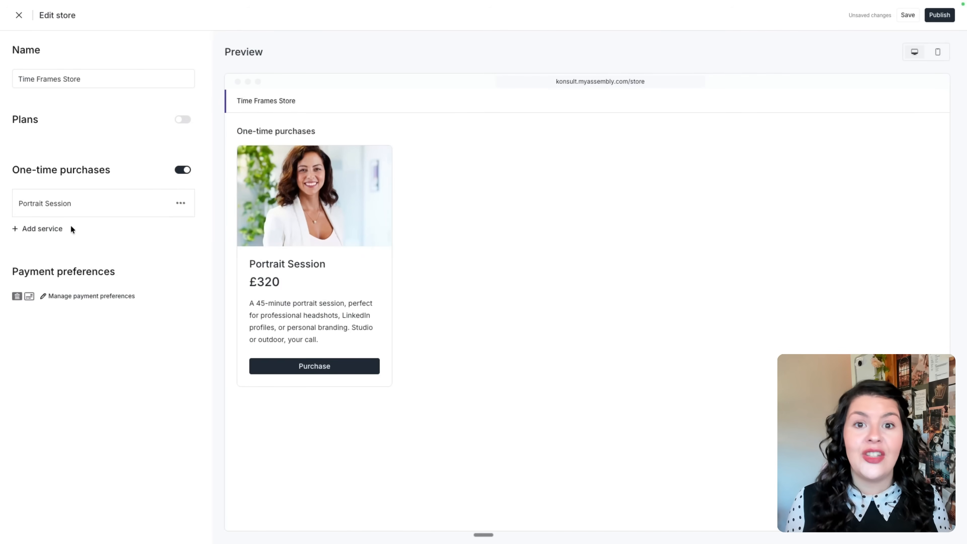
Add Brand Session to the store as a one-time purchase.
{"action": "left_click", "coordinate": [45, 229]}
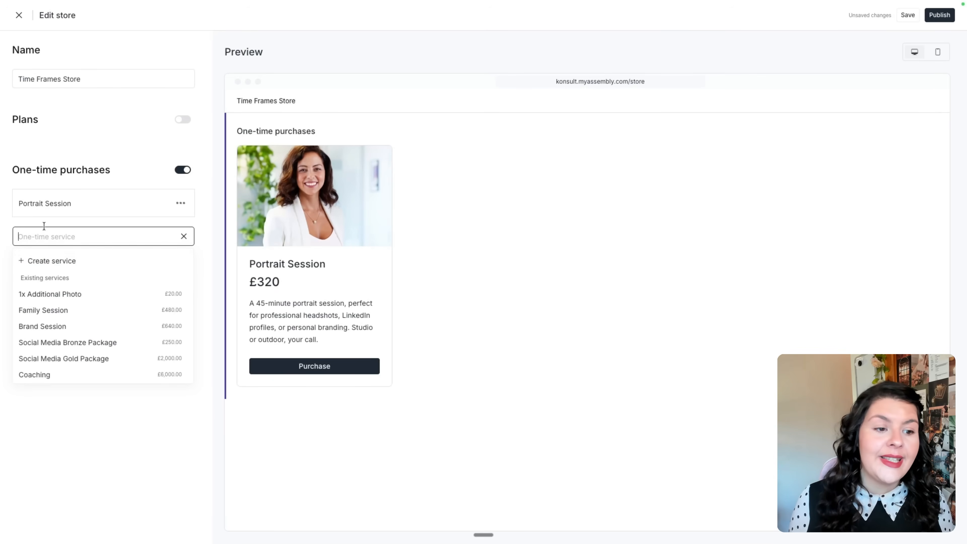
{"action": "left_click", "coordinate": [57, 326]}
{"action": "left_click", "coordinate": [36, 459]}
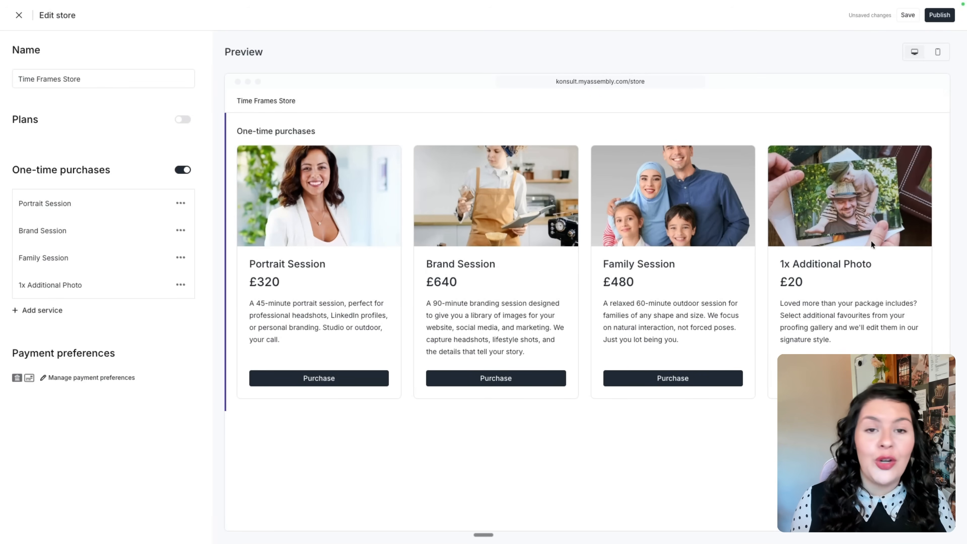
Publish the Time Frames Store to the portal only, with public website access off.
{"action": "left_click", "coordinate": [934, 19]}
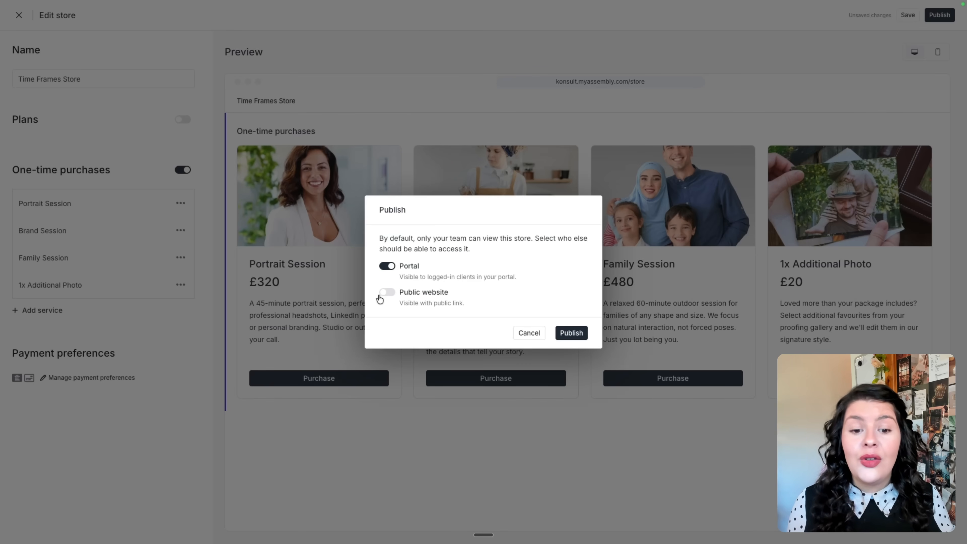
{"action": "left_click", "coordinate": [383, 294]}
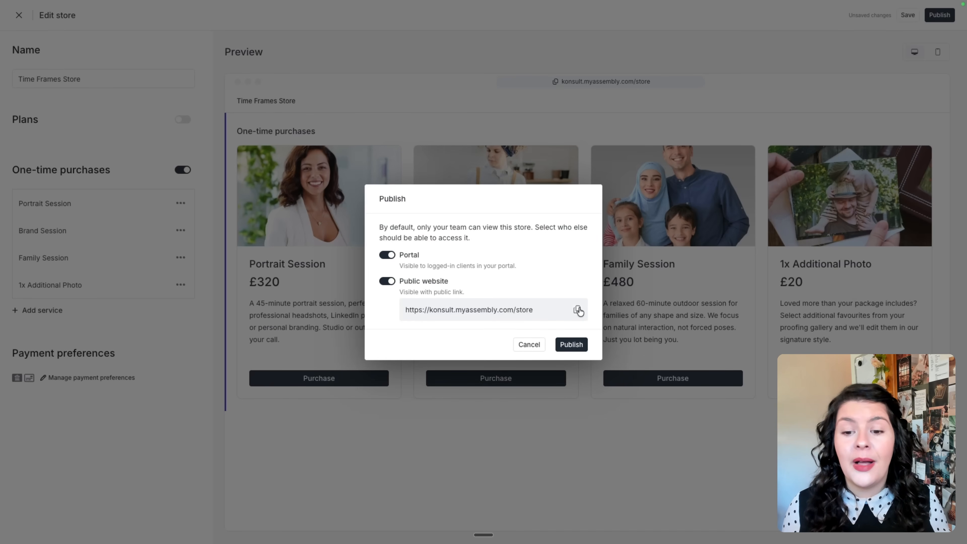
{"action": "left_click", "coordinate": [387, 282]}
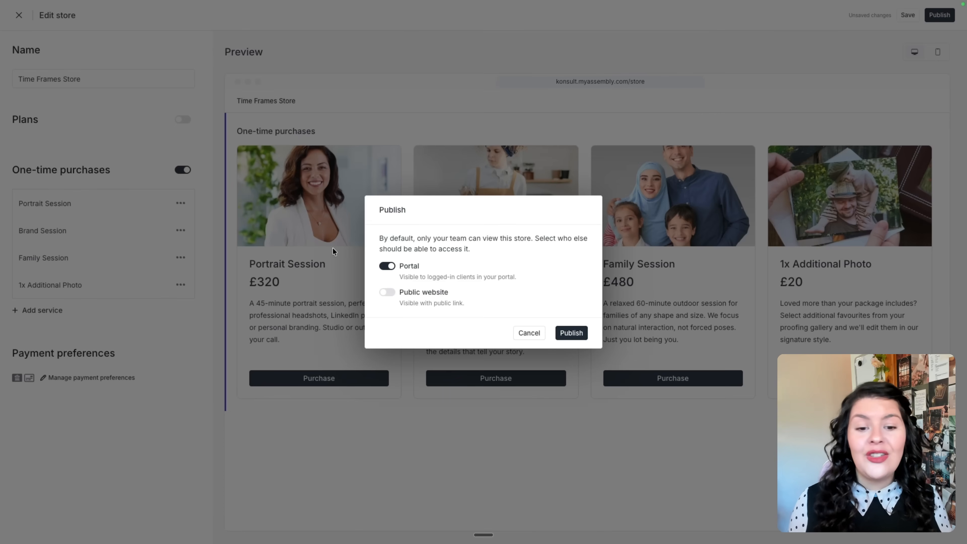
{"action": "left_click", "coordinate": [387, 291]}
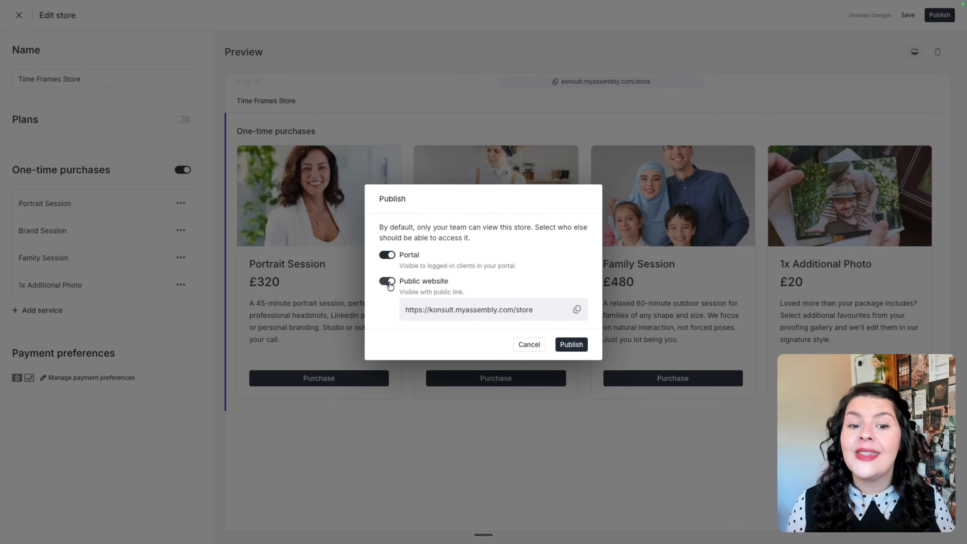
{"action": "left_click", "coordinate": [389, 282]}
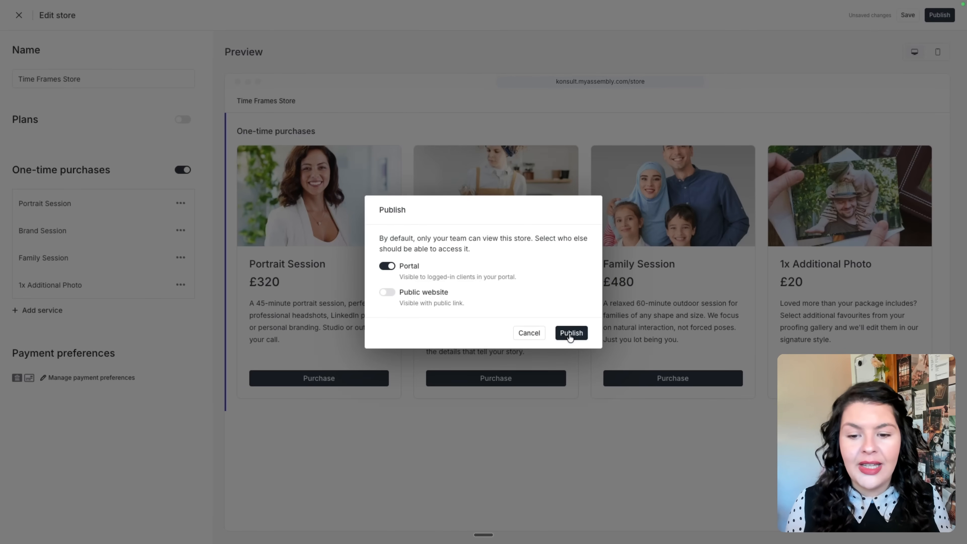
{"action": "left_click", "coordinate": [571, 334]}
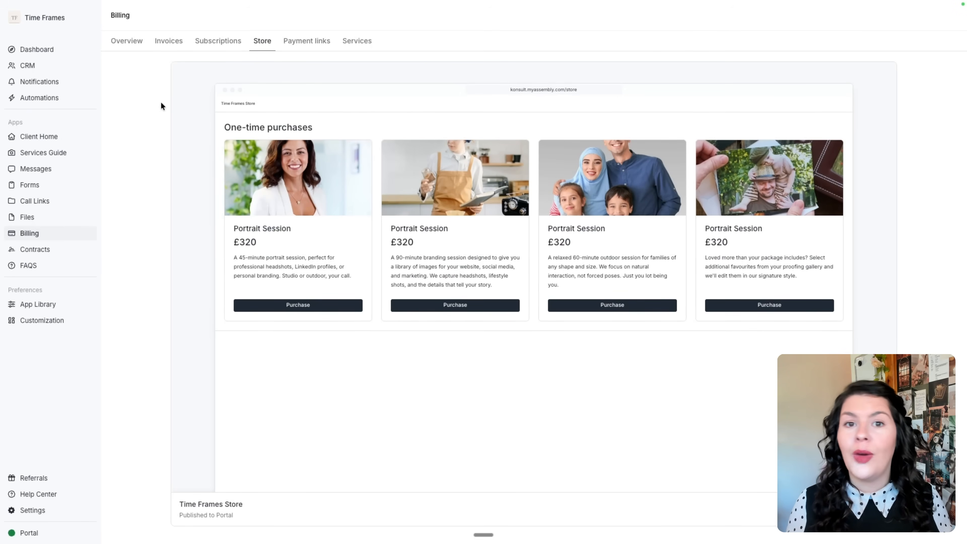
Inspect the 'Update client when client created' workflow's Product Store trigger and Update client step, then leave unsaved.
{"action": "left_click", "coordinate": [66, 101]}
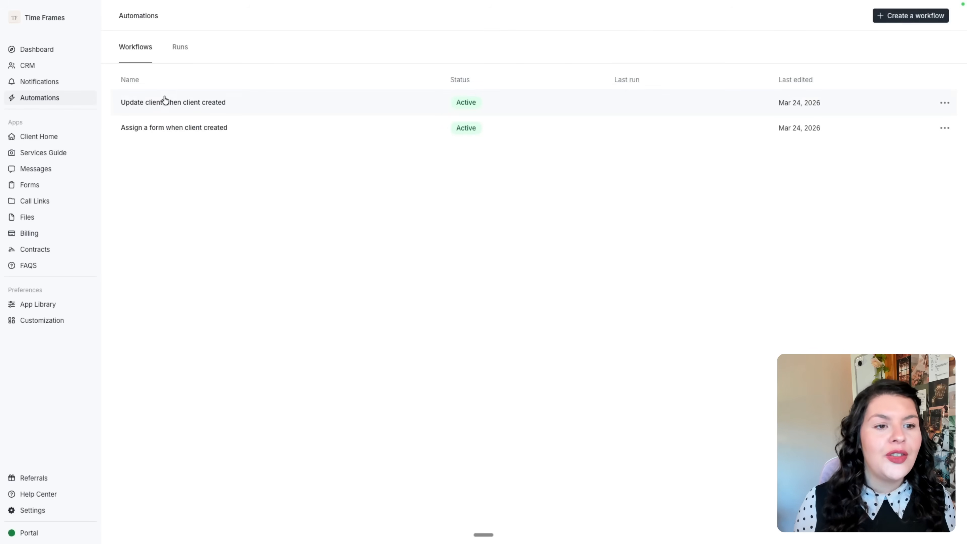
{"action": "left_click", "coordinate": [218, 105]}
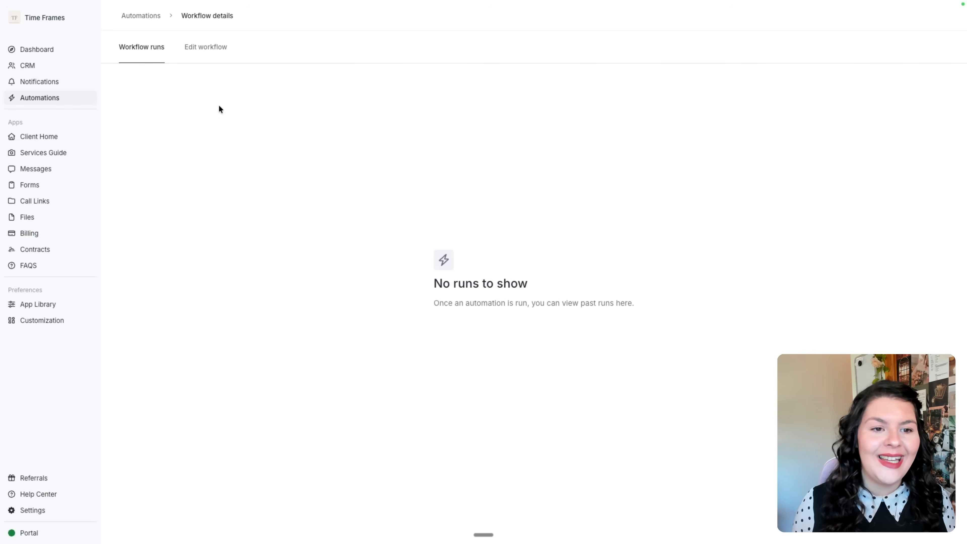
{"action": "left_click", "coordinate": [209, 53]}
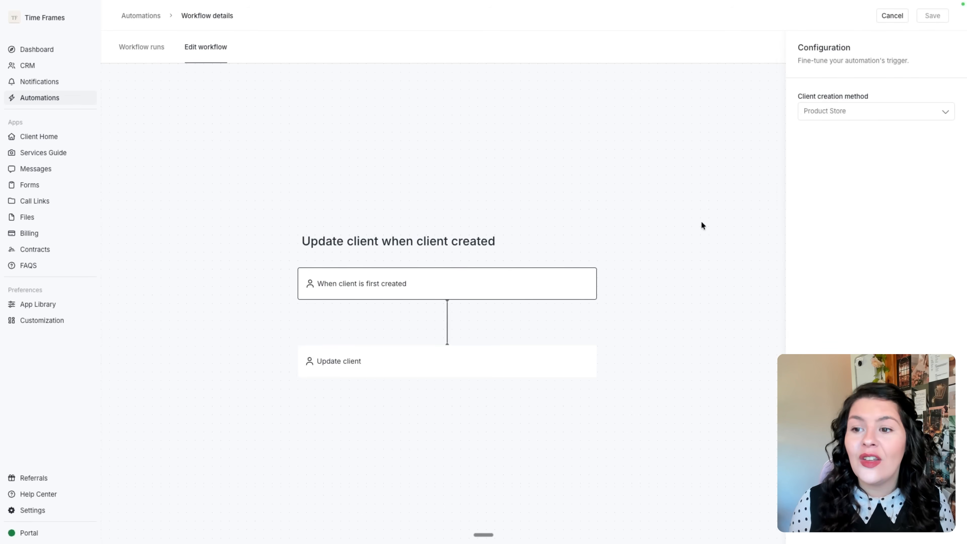
{"action": "left_click", "coordinate": [916, 113]}
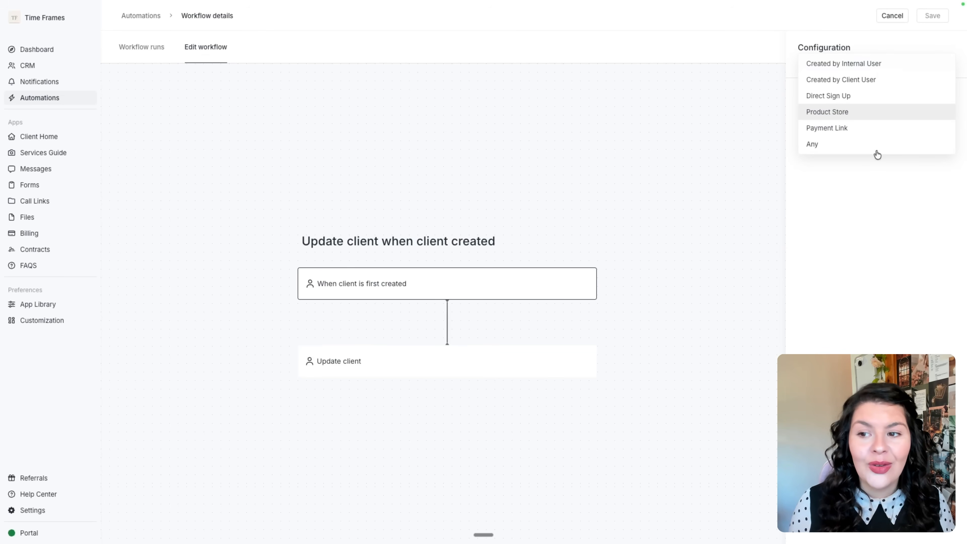
{"action": "left_click", "coordinate": [481, 345]}
{"action": "left_click", "coordinate": [343, 367]}
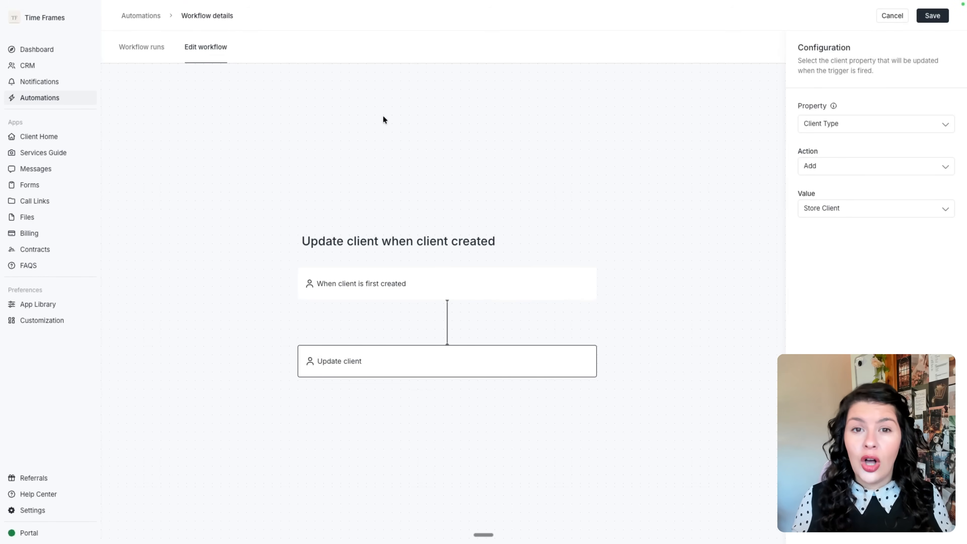
{"action": "left_click", "coordinate": [41, 304]}
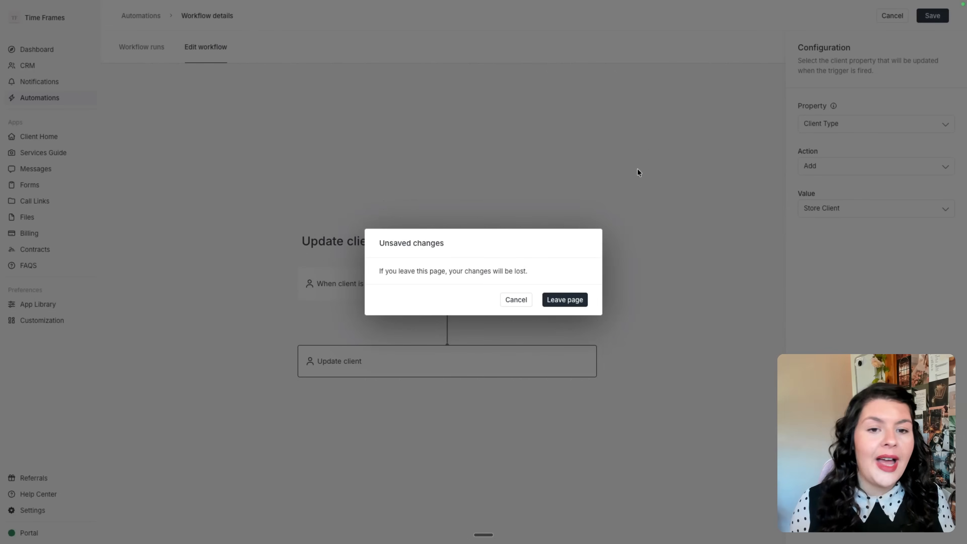
{"action": "left_click", "coordinate": [565, 301]}
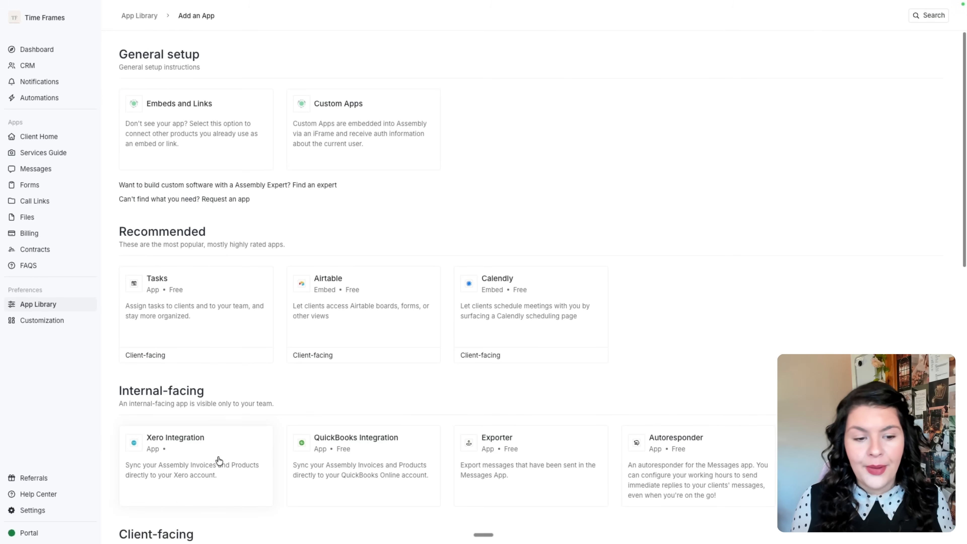
Add a 'Discovery Call' embed, visible only to clients whose Client Type includes Custom Client.
{"action": "left_click", "coordinate": [213, 138]}
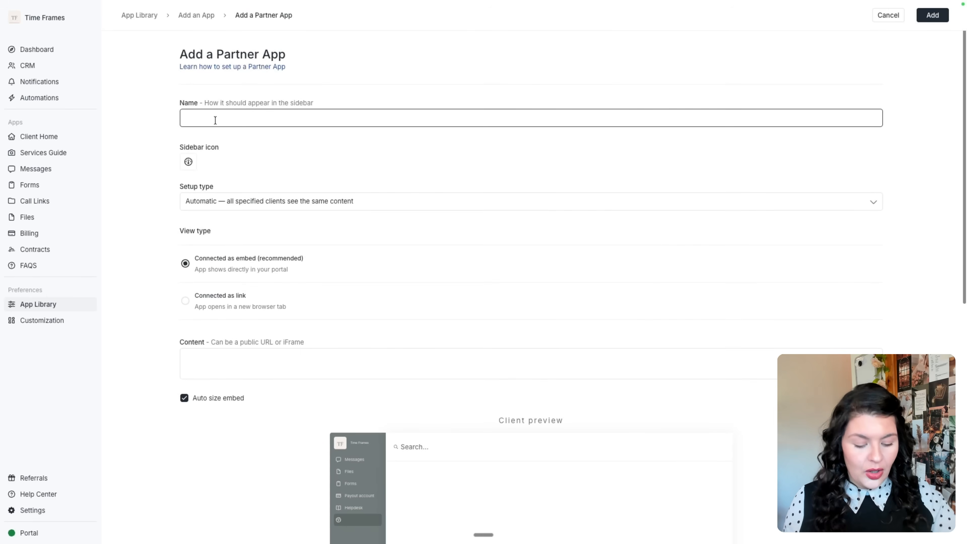
{"action": "type", "text": "Discovery"}
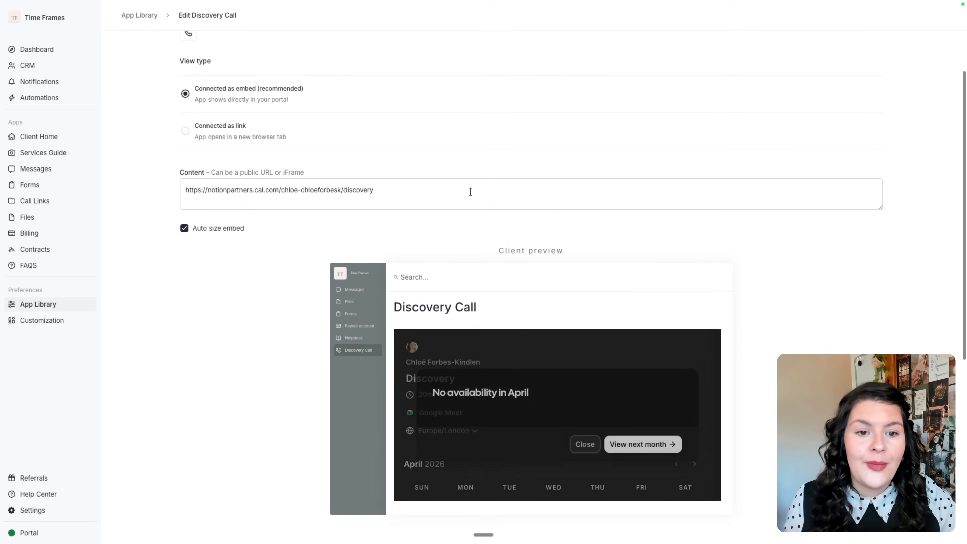
{"action": "scroll", "coordinate": [470, 197], "scroll_direction": "down", "scroll_amount": 6}
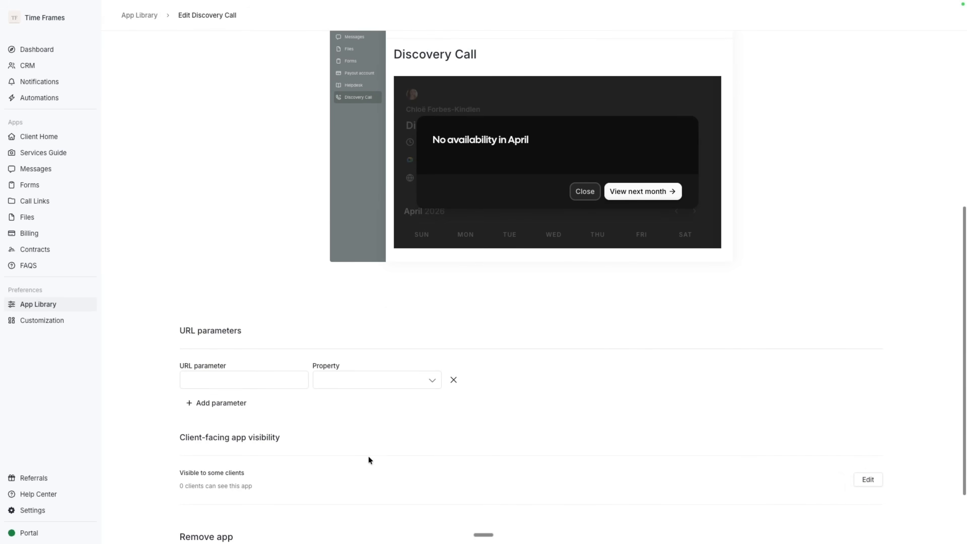
{"action": "left_click_drag", "start_coordinate": [173, 446], "coordinate": [333, 434]}
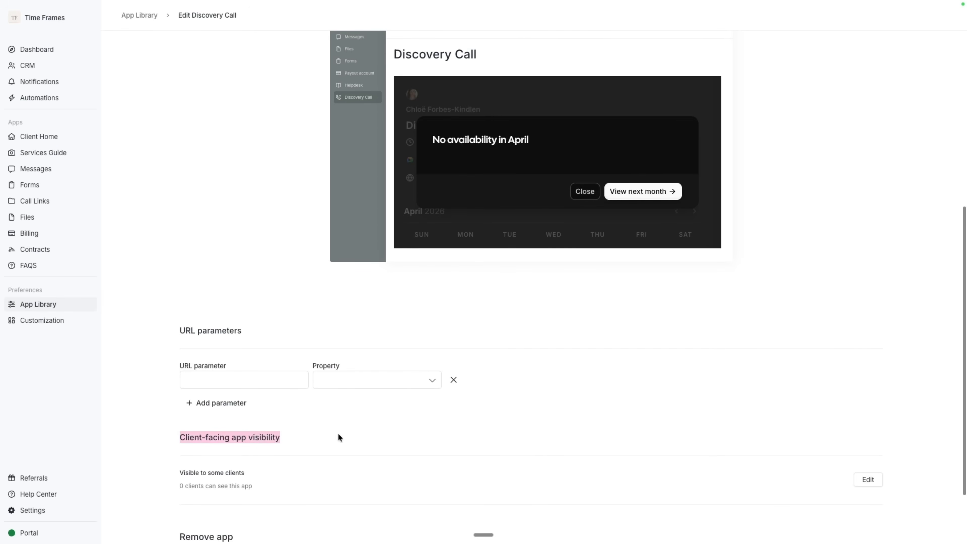
{"action": "left_click", "coordinate": [865, 482]}
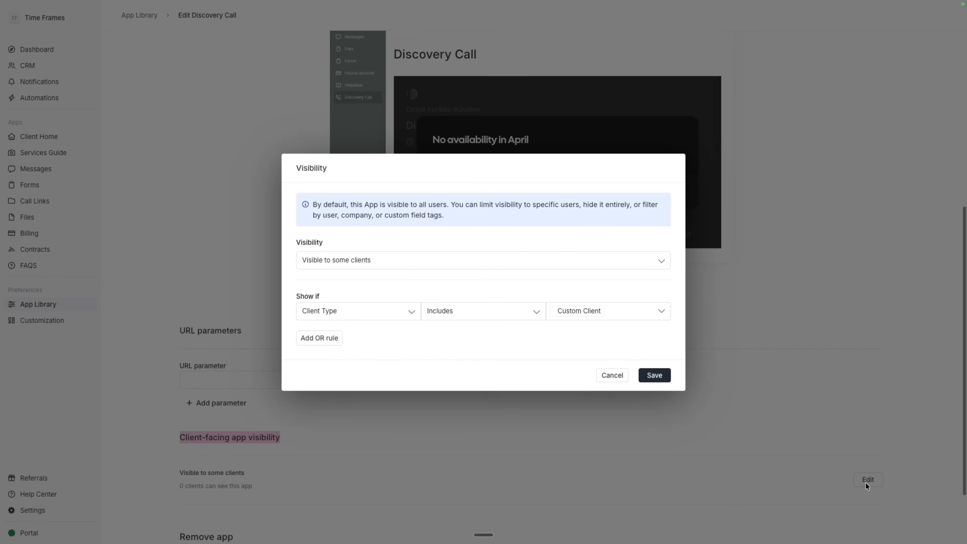
{"action": "left_click", "coordinate": [335, 263]}
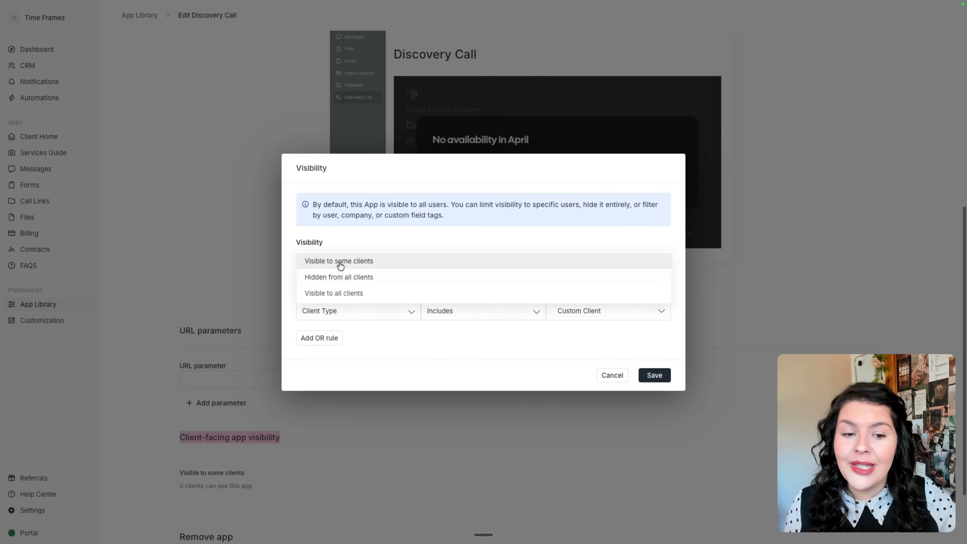
{"action": "left_click", "coordinate": [391, 346]}
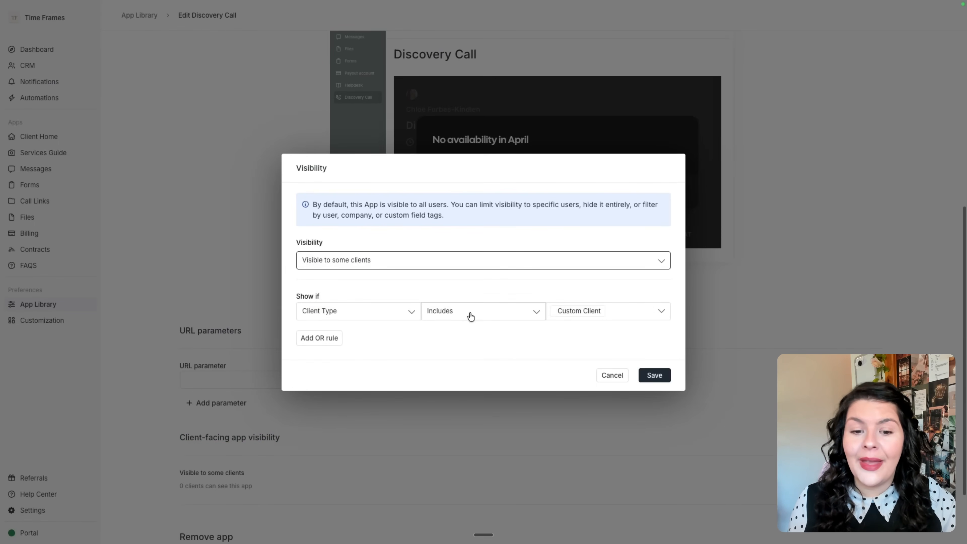
{"action": "left_click", "coordinate": [617, 309]}
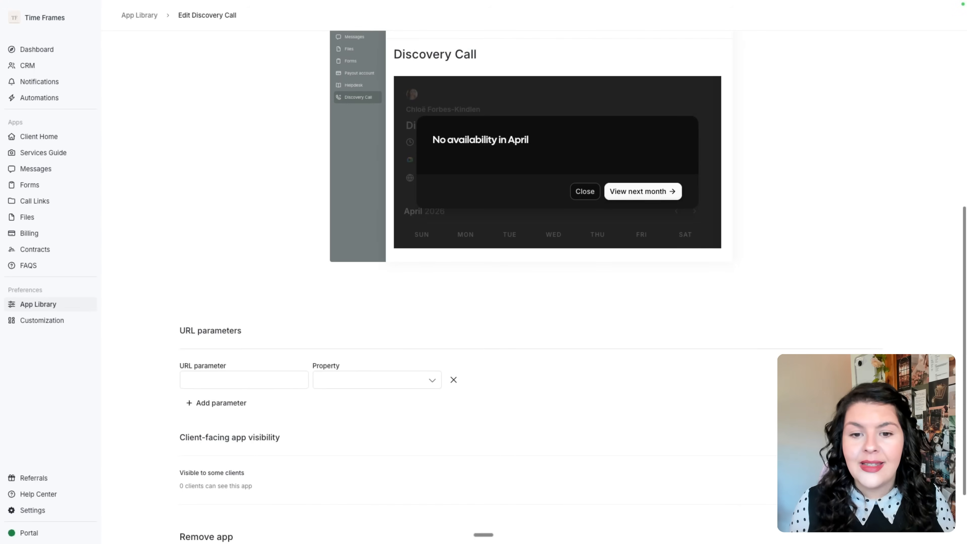
{"action": "left_click", "coordinate": [655, 375]}
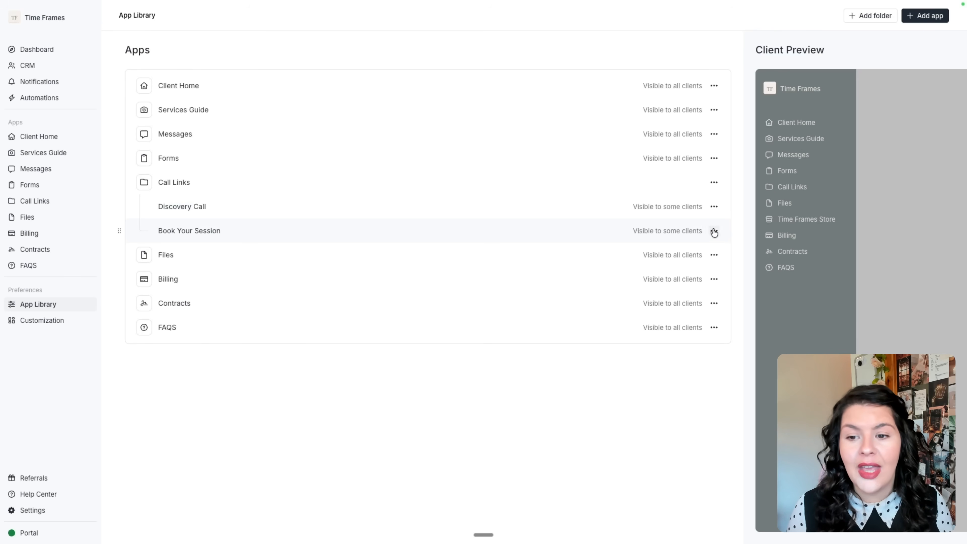
Restrict Book Your Session's visibility to clients whose Client Type includes Store Client, and save.
{"action": "left_click", "coordinate": [713, 230]}
{"action": "left_click", "coordinate": [676, 248]}
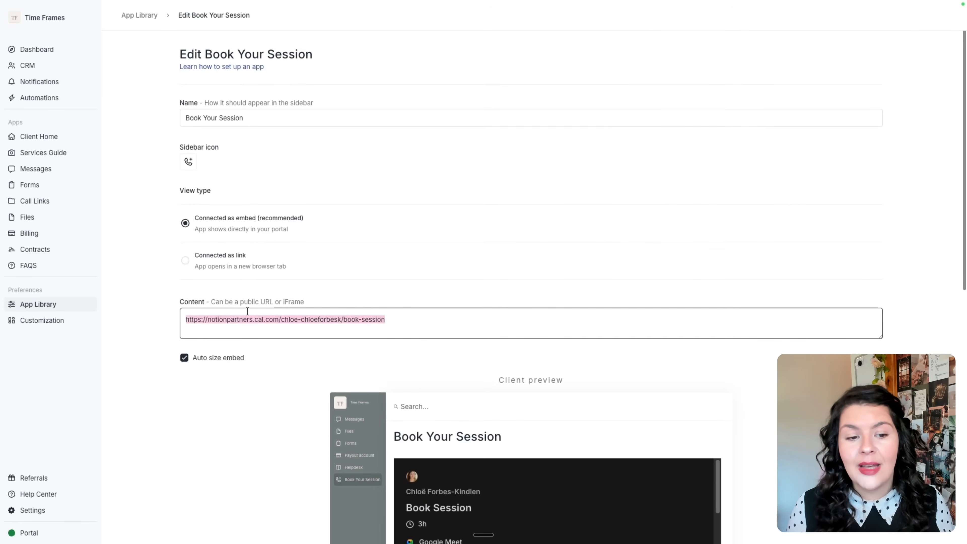
{"action": "scroll", "coordinate": [844, 259], "scroll_direction": "down", "scroll_amount": 5}
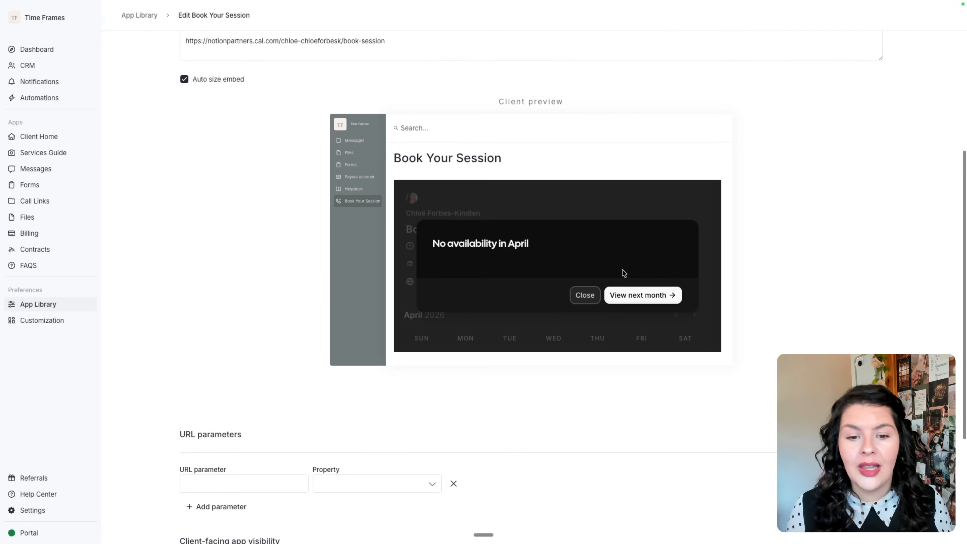
{"action": "scroll", "coordinate": [618, 294], "scroll_direction": "down", "scroll_amount": 3}
{"action": "scroll", "coordinate": [769, 313], "scroll_direction": "down", "scroll_amount": 1}
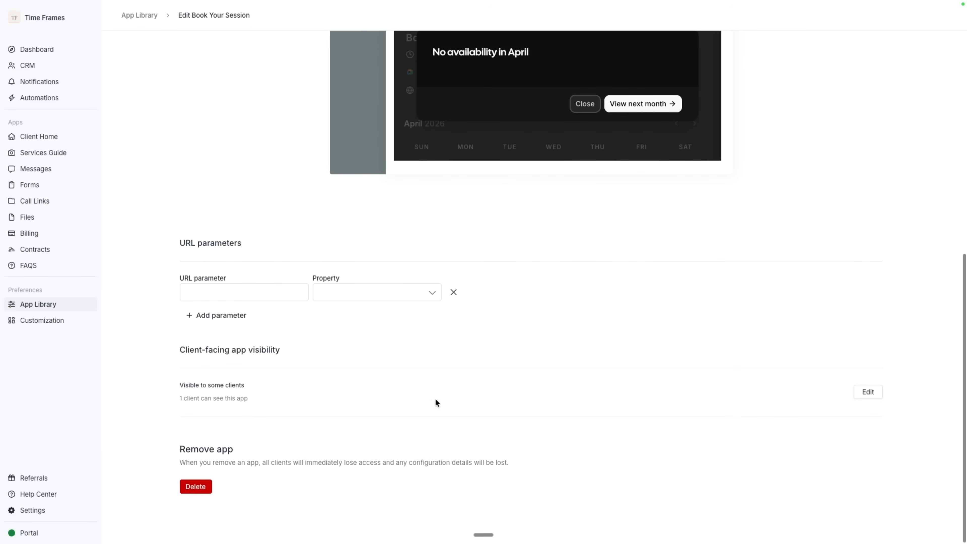
{"action": "left_click", "coordinate": [872, 392]}
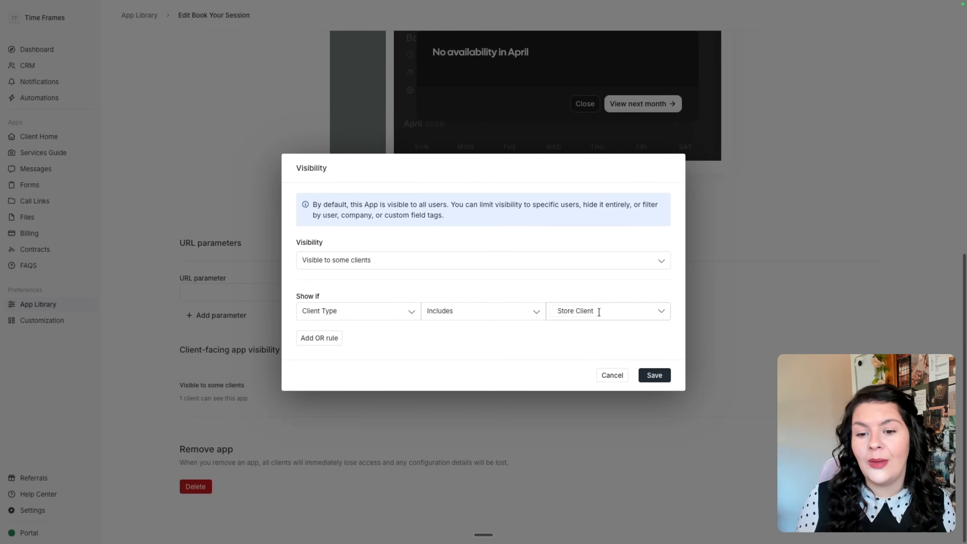
{"action": "left_click", "coordinate": [652, 375]}
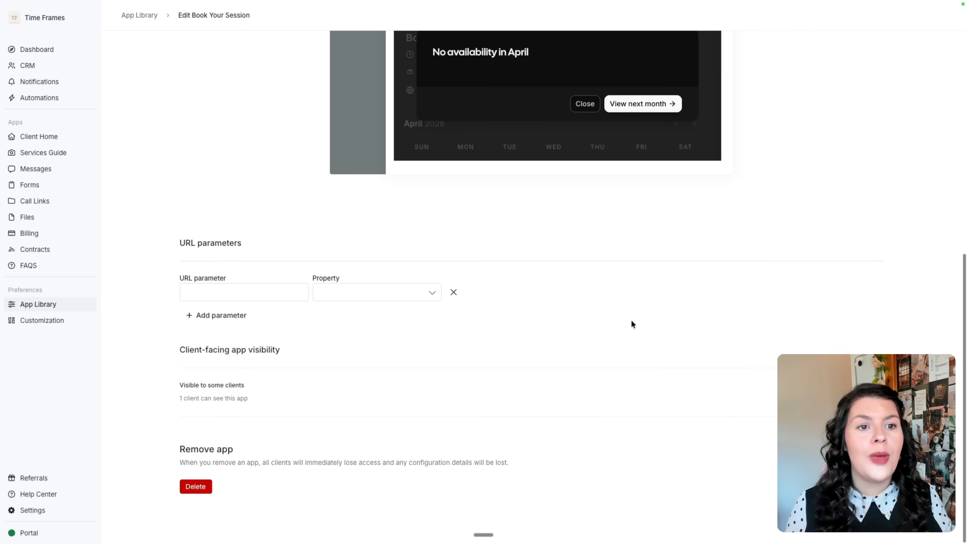
{"action": "scroll", "coordinate": [632, 320], "scroll_direction": "up", "scroll_amount": 5}
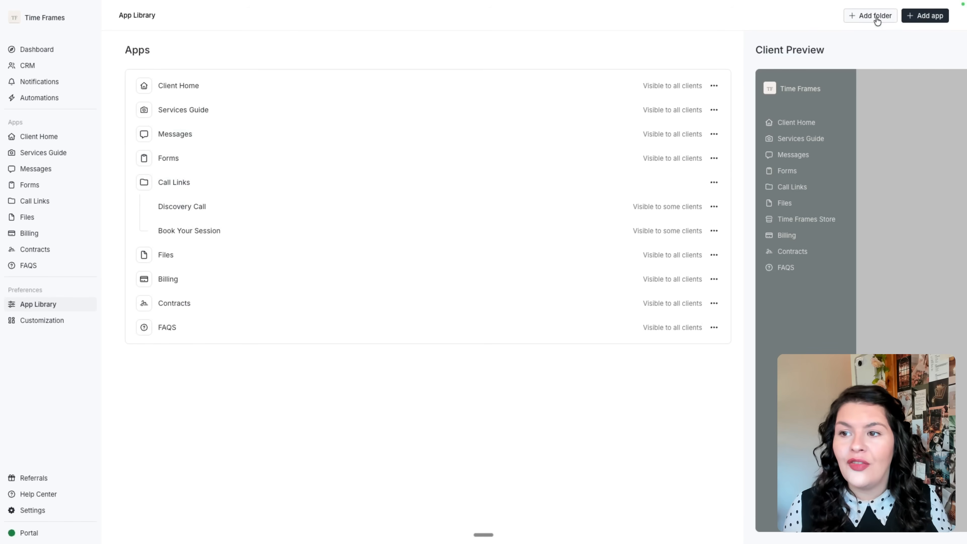
Add a new folder keeping the default name 'Folder', then expand and collapse Call Links.
{"action": "left_click", "coordinate": [875, 17]}
{"action": "left_click", "coordinate": [527, 457]}
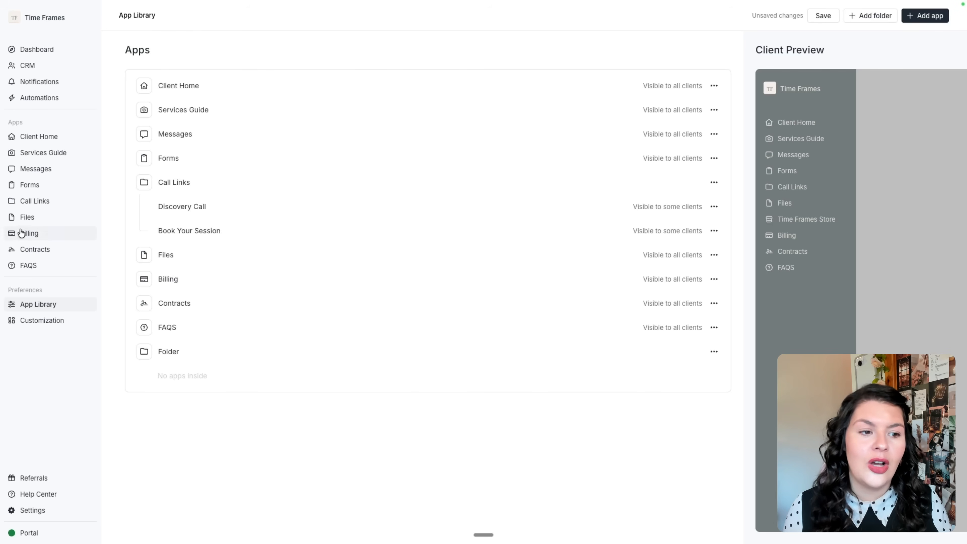
{"action": "left_click", "coordinate": [12, 202]}
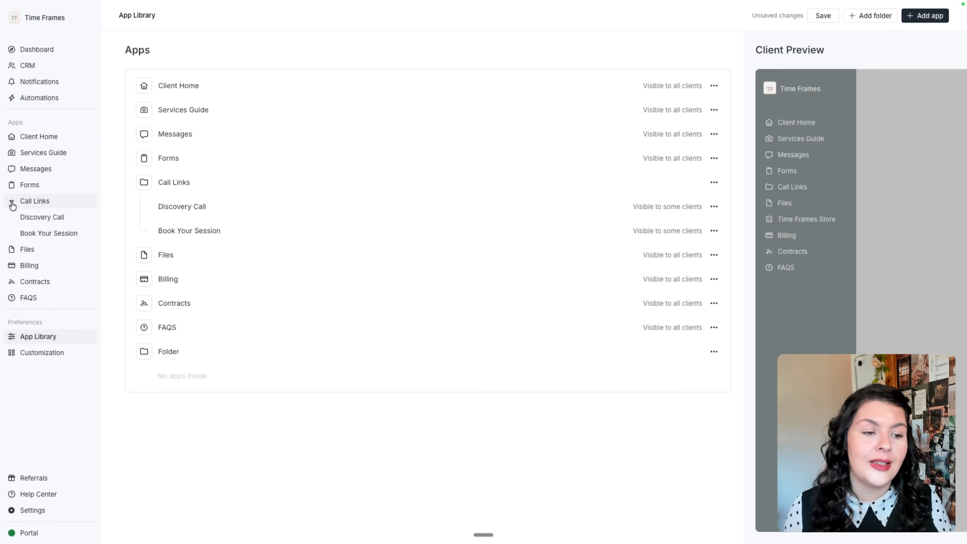
{"action": "left_click", "coordinate": [12, 203]}
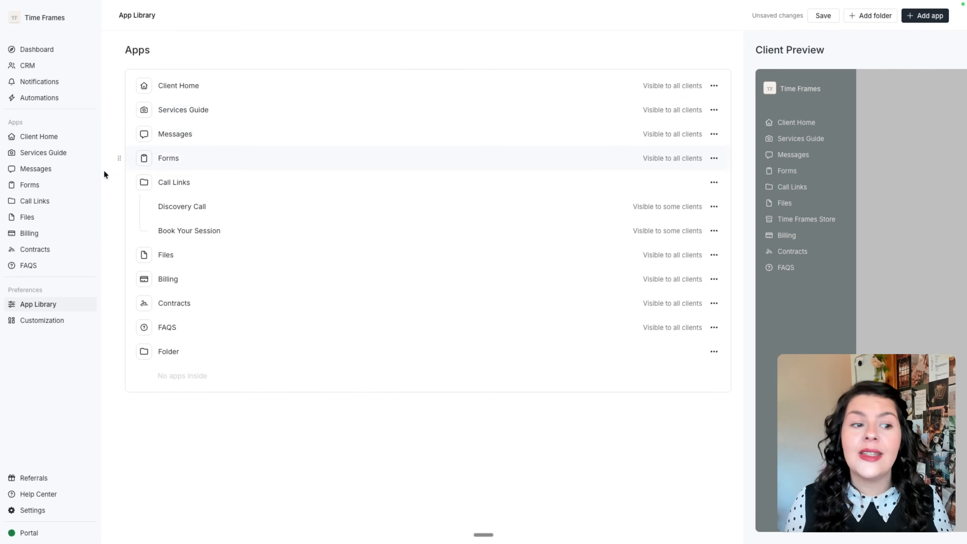
Discard App Library changes, preview the New contract form, then open the Wedding Photography Contract.
{"action": "left_click", "coordinate": [36, 249]}
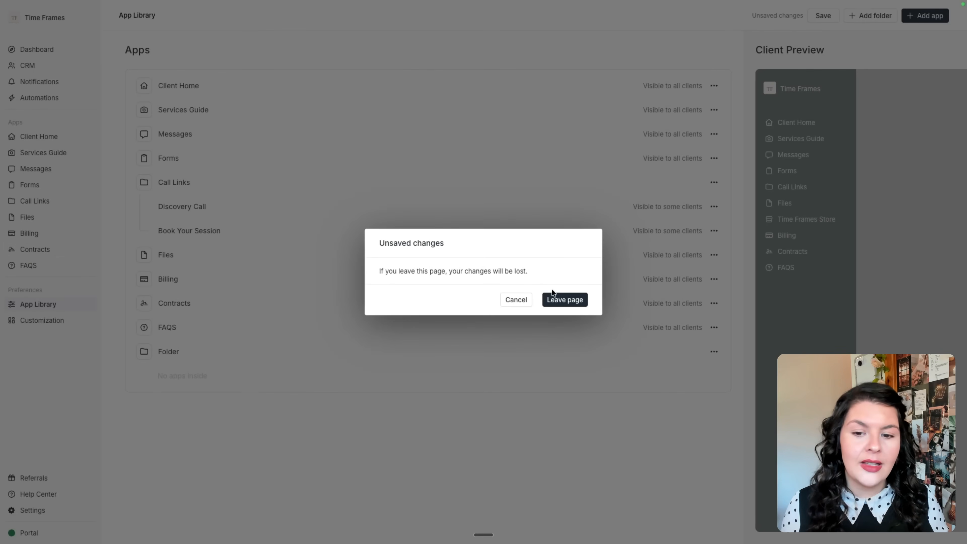
{"action": "left_click", "coordinate": [559, 297]}
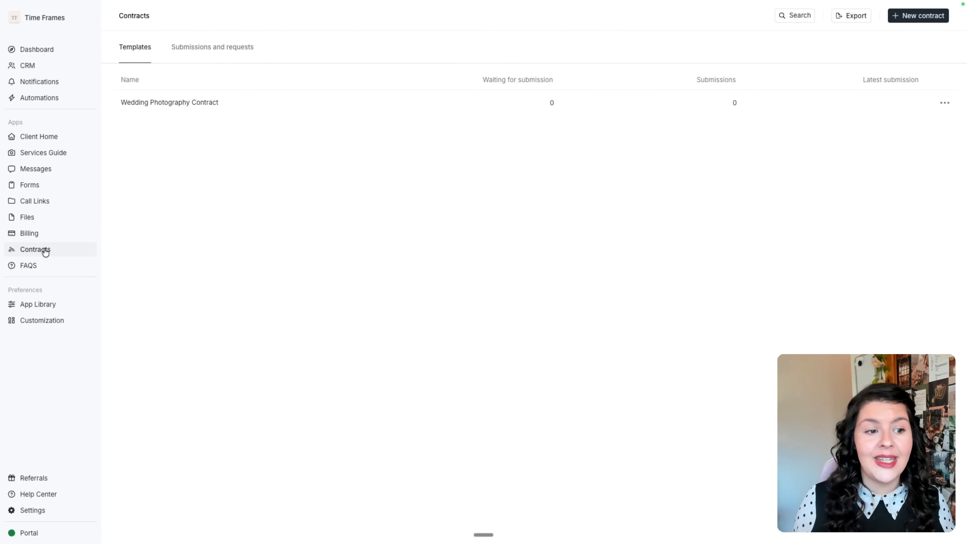
{"action": "left_click", "coordinate": [926, 21]}
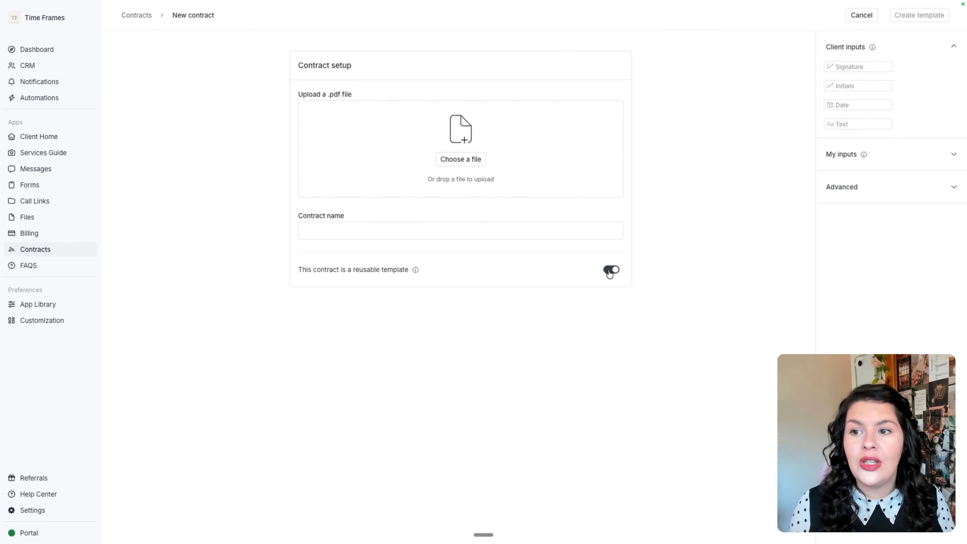
{"action": "left_click", "coordinate": [140, 17]}
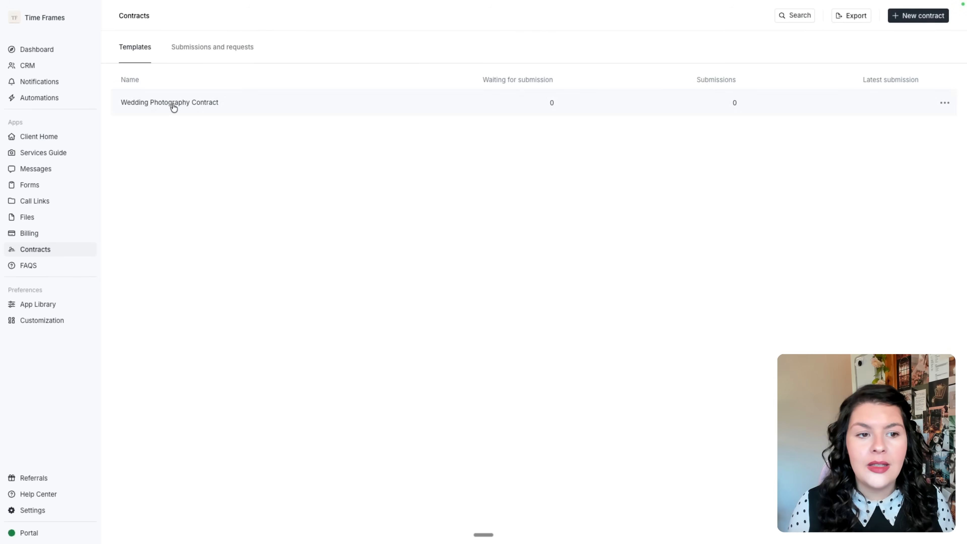
{"action": "left_click", "coordinate": [173, 103]}
Place text fields with the photographer's name and 'Time Frames' on the Photographer and Business Name lines.
{"action": "left_click", "coordinate": [247, 50]}
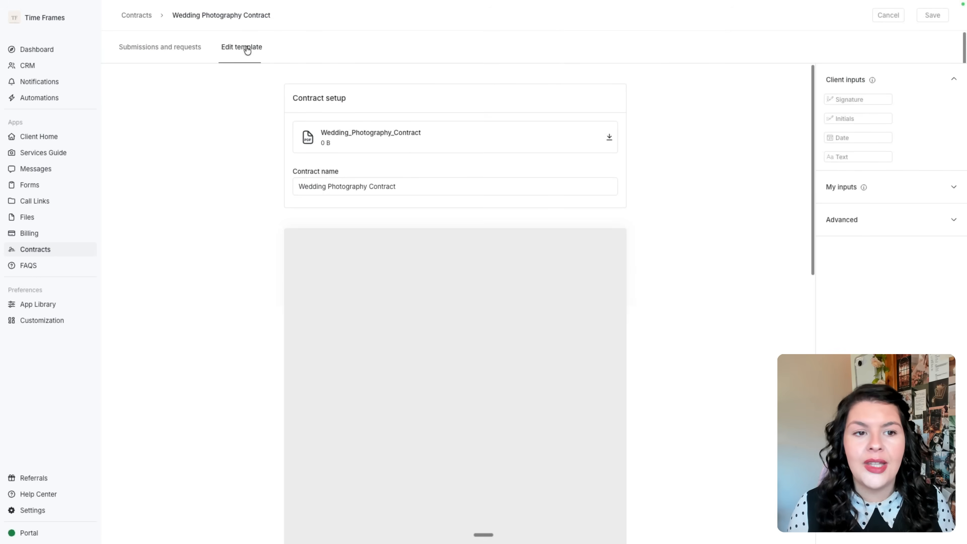
{"action": "scroll", "coordinate": [449, 224], "scroll_direction": "down", "scroll_amount": 5}
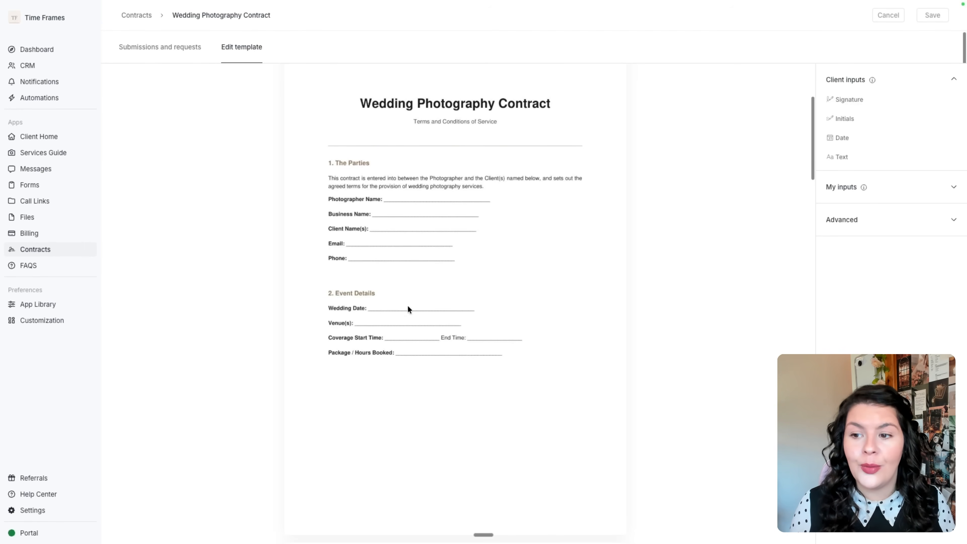
{"action": "left_click", "coordinate": [947, 187]}
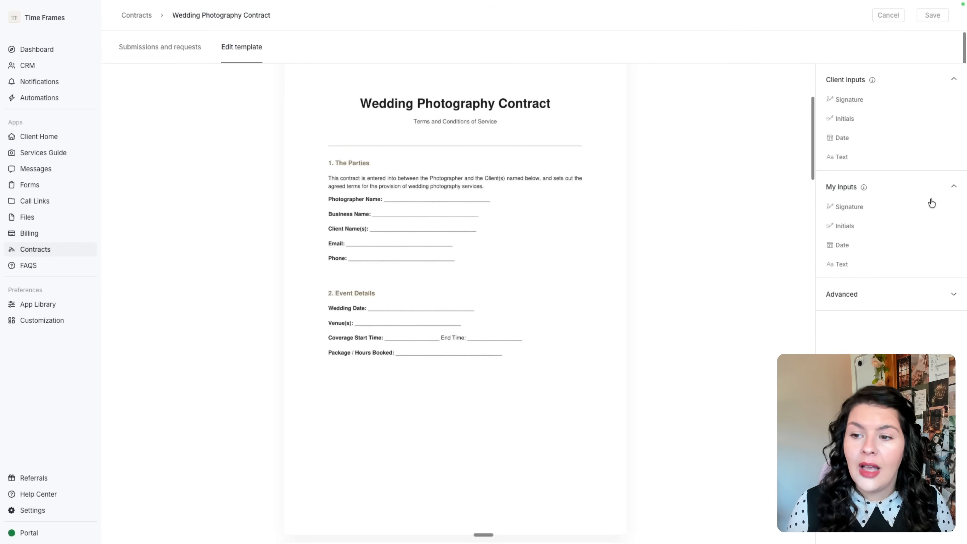
{"action": "left_click_drag", "start_coordinate": [850, 268], "coordinate": [412, 202]}
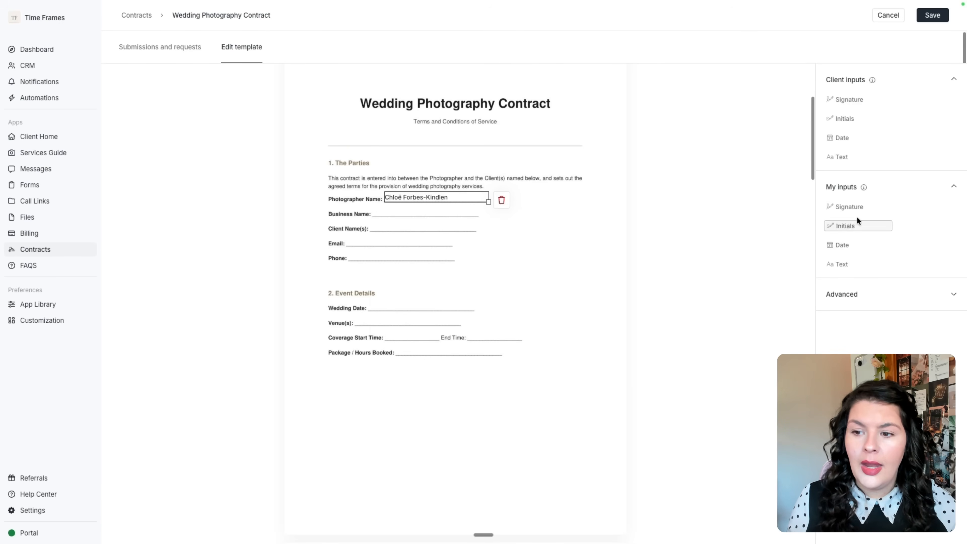
{"action": "left_click_drag", "start_coordinate": [861, 265], "coordinate": [411, 209]}
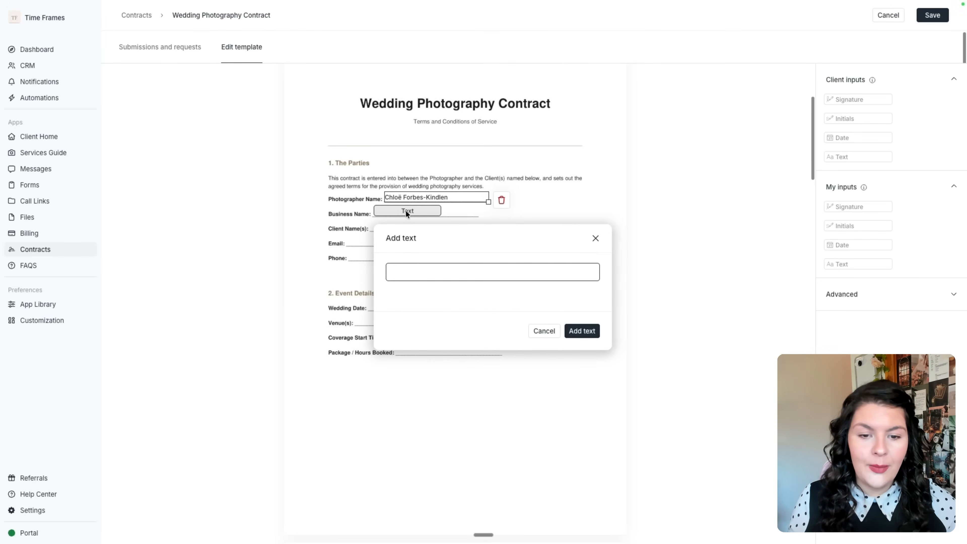
{"action": "type", "text": "T"}
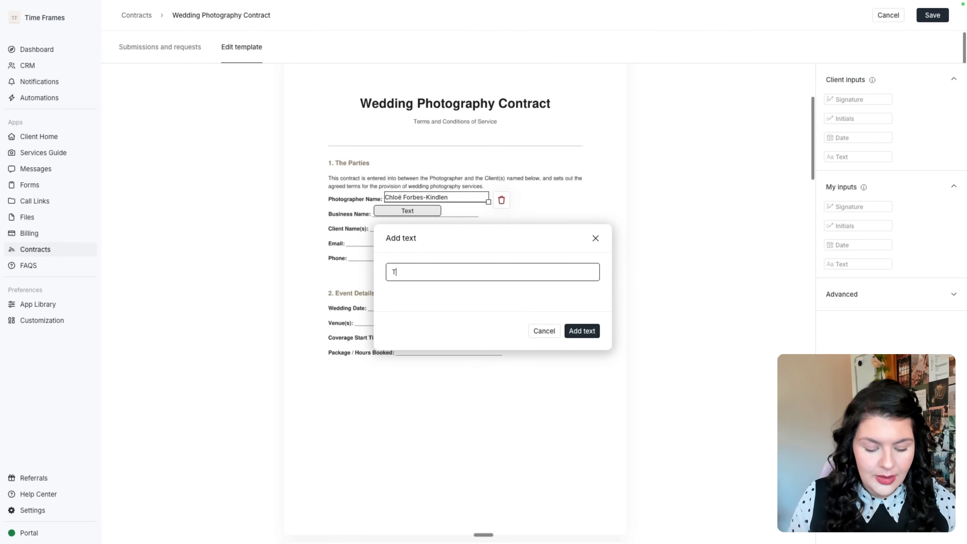
{"action": "left_click_drag", "start_coordinate": [441, 215], "coordinate": [488, 216]}
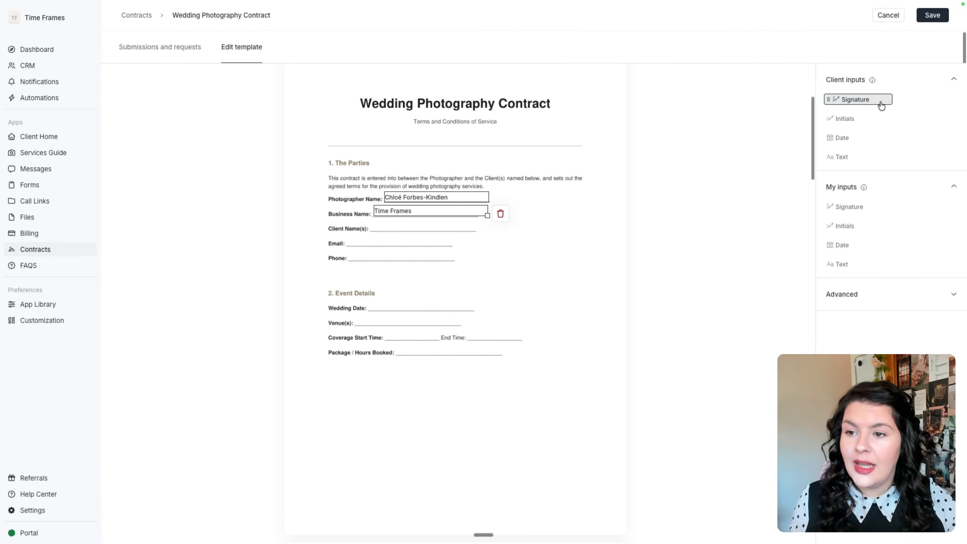
Autofill the client's full name and email on the Client Name(s) and Email lines.
{"action": "left_click", "coordinate": [869, 294]}
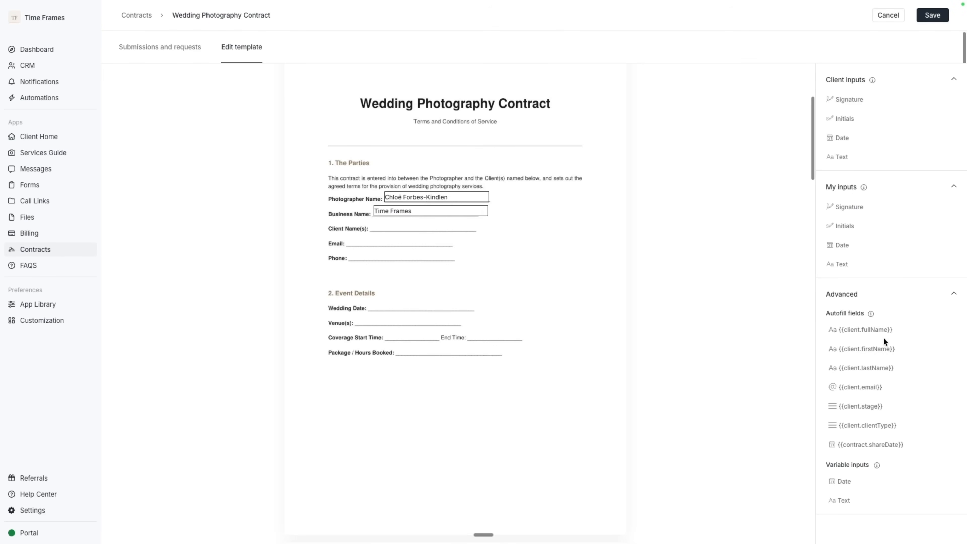
{"action": "left_click_drag", "start_coordinate": [885, 335], "coordinate": [480, 231]}
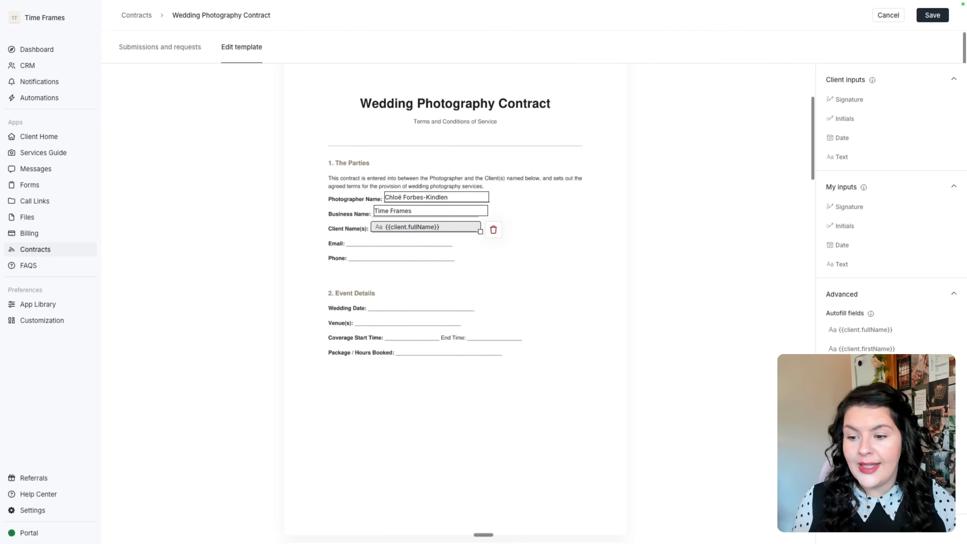
{"action": "left_click_drag", "start_coordinate": [861, 367], "coordinate": [389, 238]}
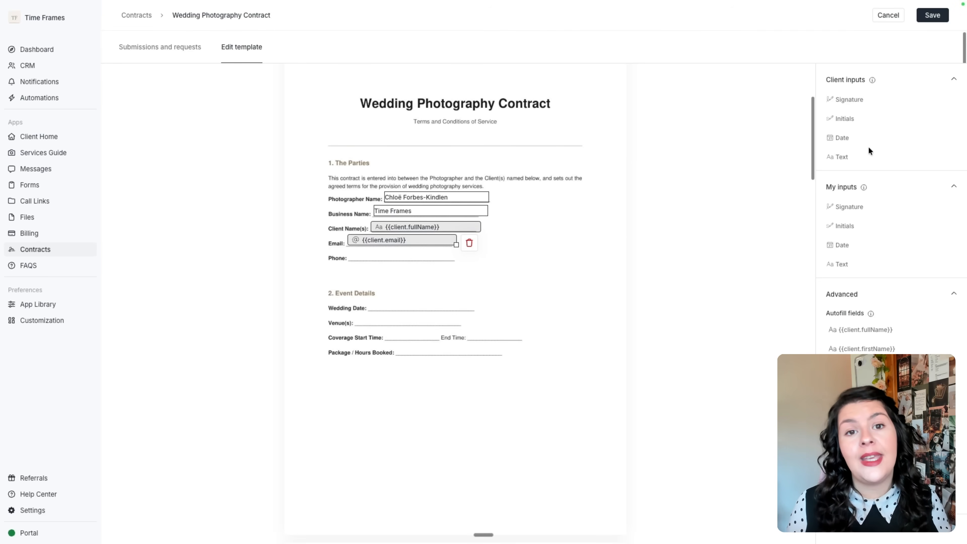
Add client-entered Wedding Date and 'Wedding V' venue fields, then save the template.
{"action": "left_click_drag", "start_coordinate": [857, 162], "coordinate": [480, 309]}
{"action": "left_click_drag", "start_coordinate": [873, 161], "coordinate": [405, 321]}
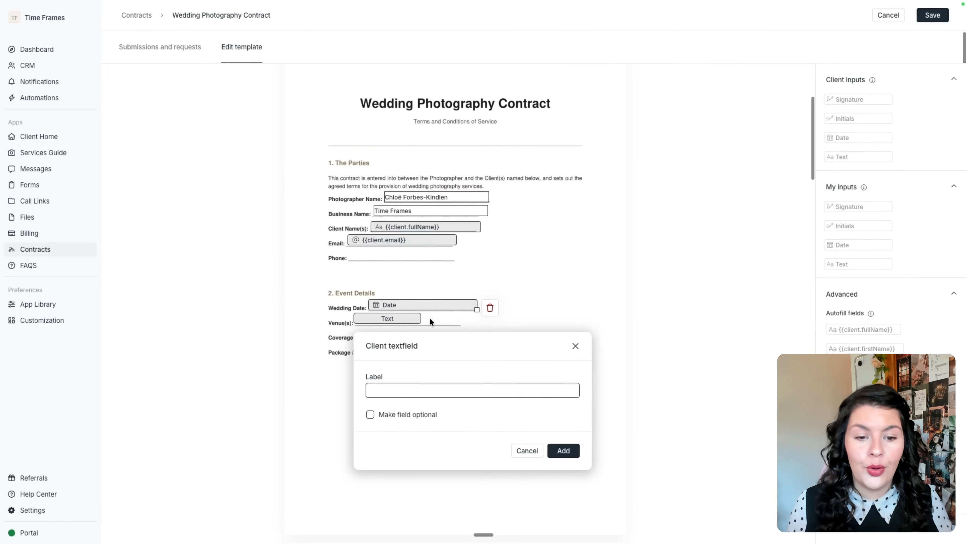
{"action": "type", "text": "Wedding V"}
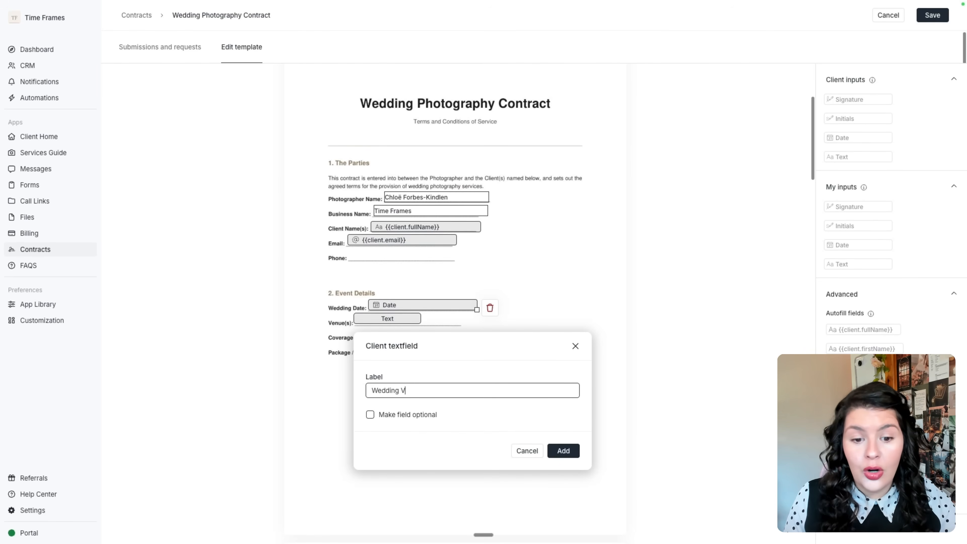
{"action": "key", "text": "Return"}
{"action": "scroll", "coordinate": [482, 390], "scroll_direction": "down", "scroll_amount": 15}
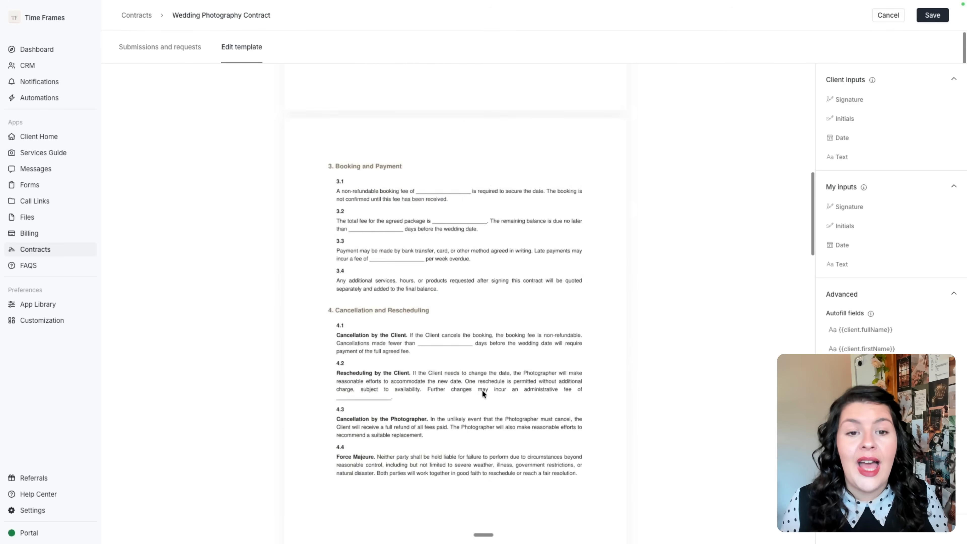
{"action": "scroll", "coordinate": [481, 390], "scroll_direction": "down", "scroll_amount": 15}
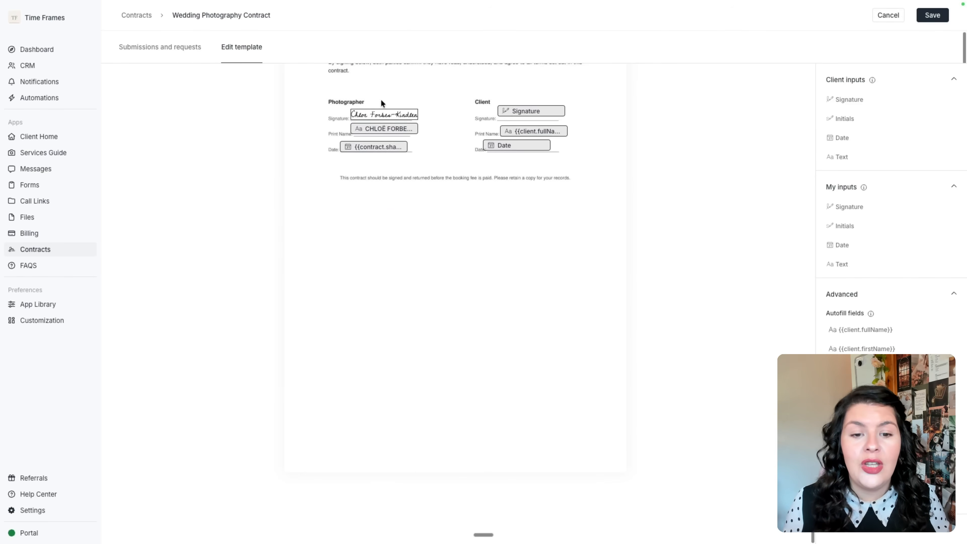
{"action": "scroll", "coordinate": [503, 199], "scroll_direction": "up", "scroll_amount": 2}
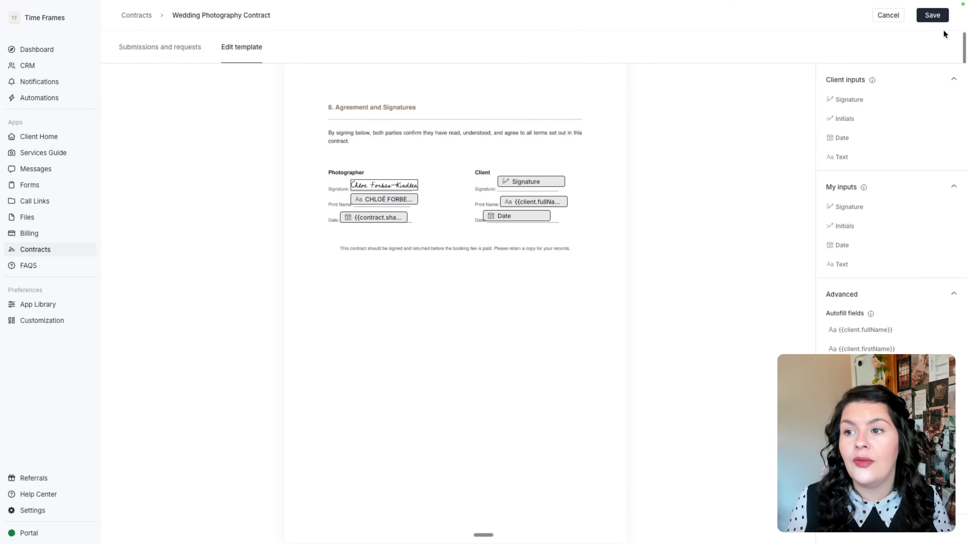
{"action": "left_click", "coordinate": [933, 14]}
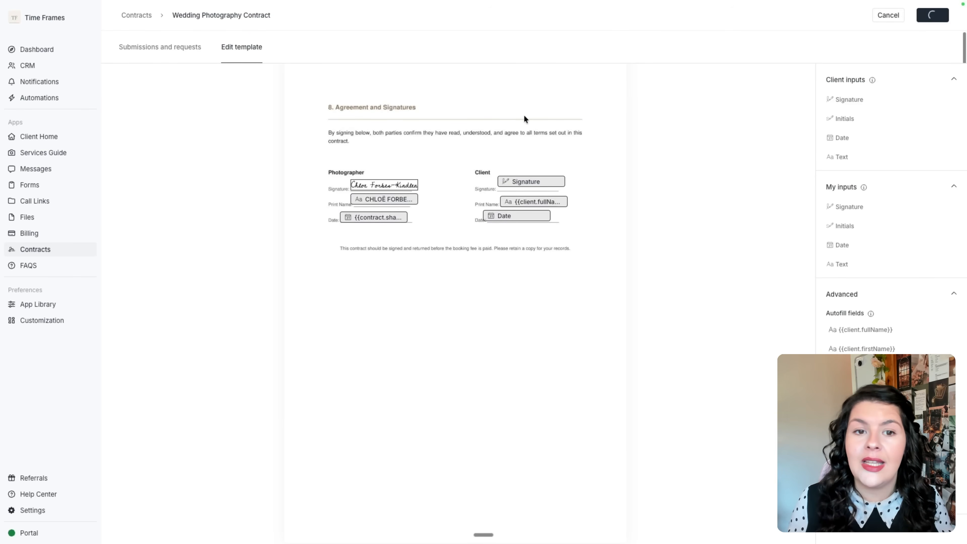
Open and close the wedding contract's Share dialog, then go to Automations.
{"action": "left_click", "coordinate": [136, 16]}
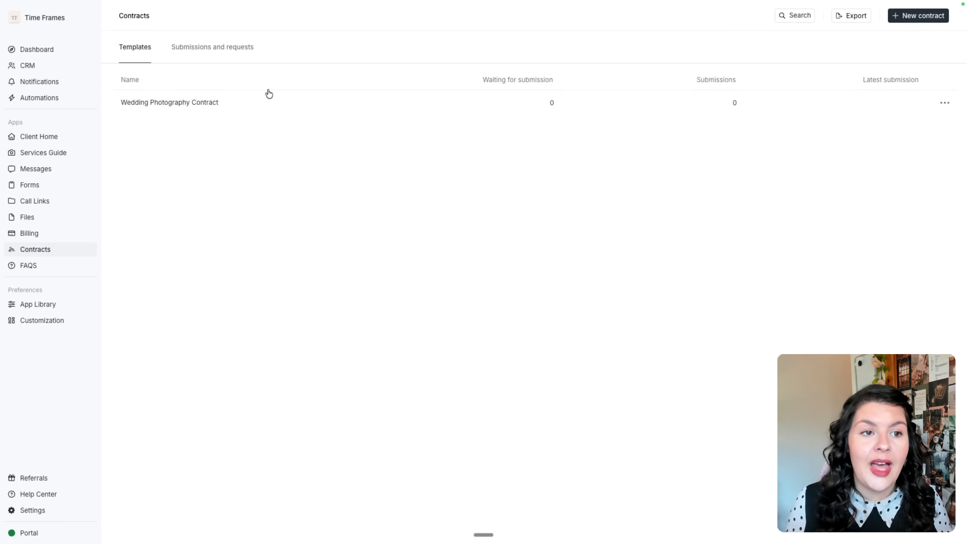
{"action": "left_click", "coordinate": [943, 101]}
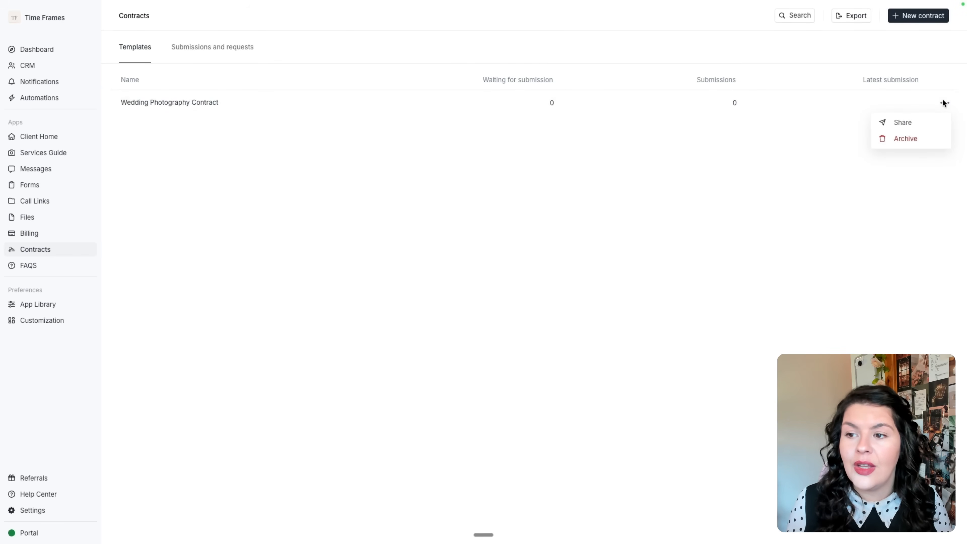
{"action": "left_click", "coordinate": [912, 126]}
{"action": "left_click", "coordinate": [229, 188]}
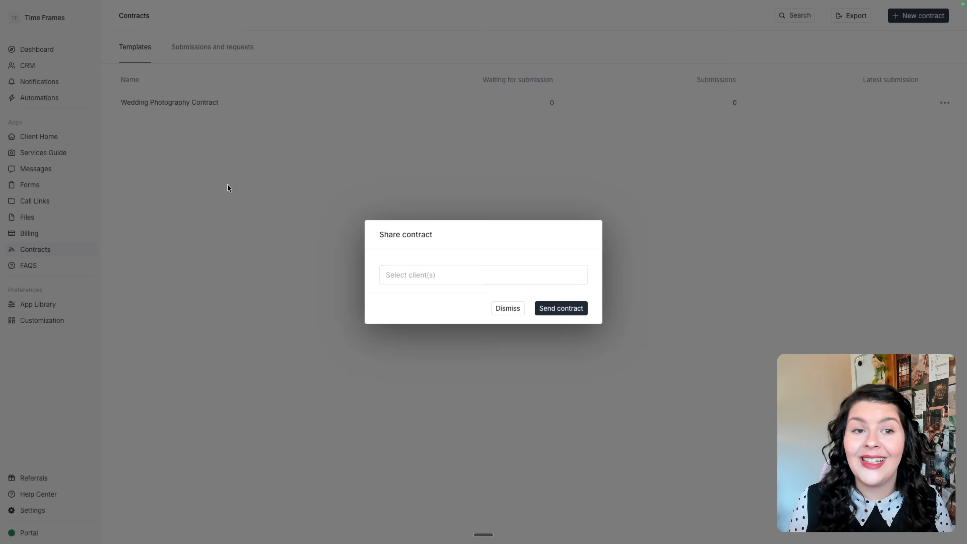
{"action": "left_click", "coordinate": [35, 103]}
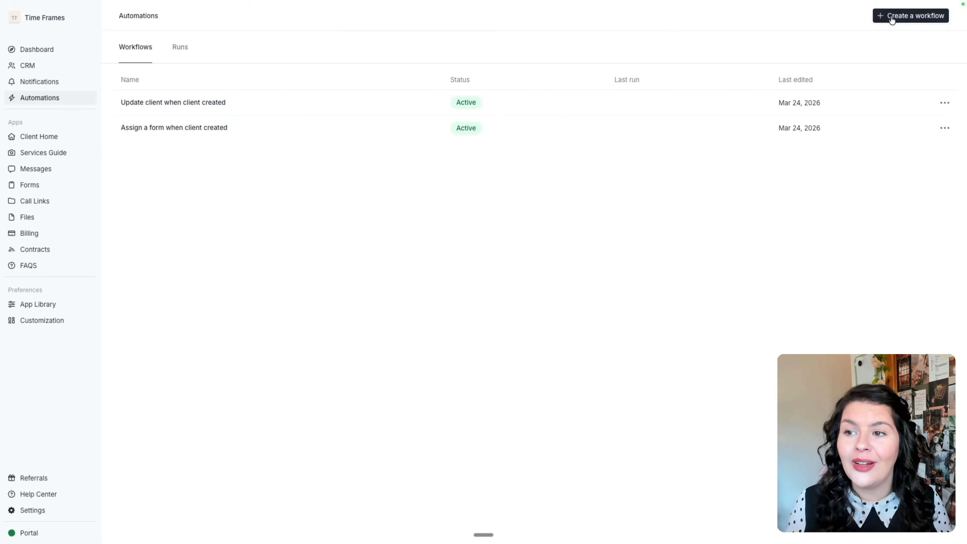
Start a from-scratch workflow triggered when a client's Client Type is updated to Custom Client.
{"action": "left_click", "coordinate": [891, 19]}
{"action": "left_click", "coordinate": [521, 214]}
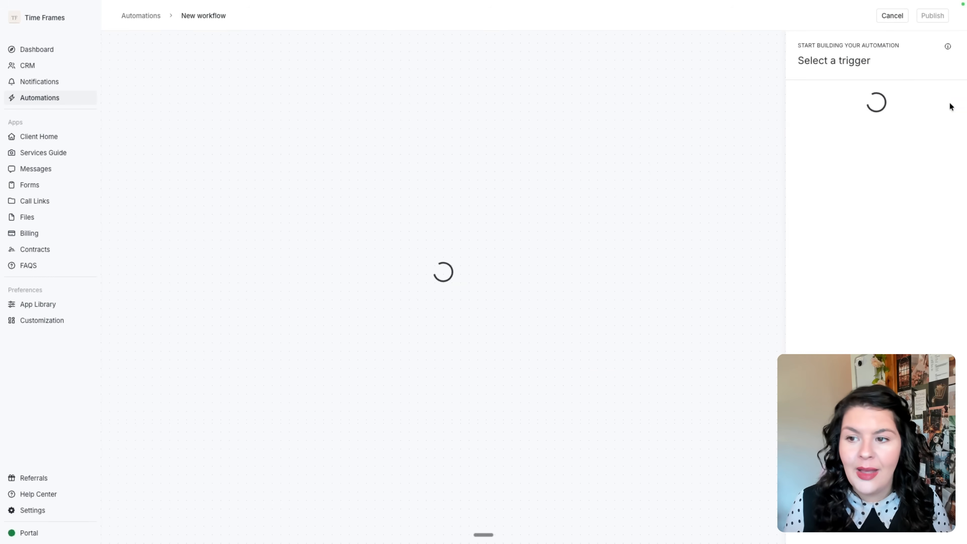
{"action": "left_click", "coordinate": [872, 244]}
{"action": "left_click", "coordinate": [868, 124]}
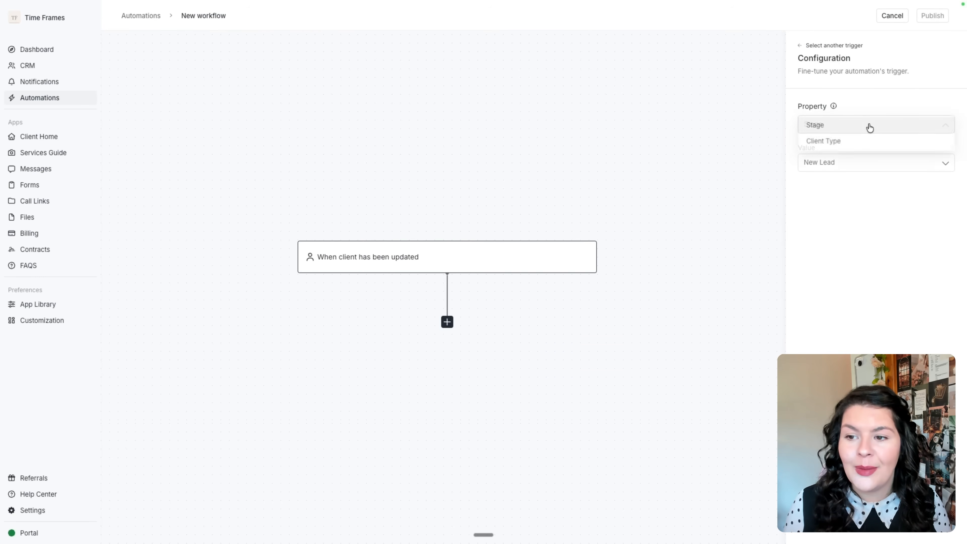
{"action": "left_click", "coordinate": [864, 140]}
{"action": "left_click", "coordinate": [864, 160]}
{"action": "left_click", "coordinate": [861, 182]}
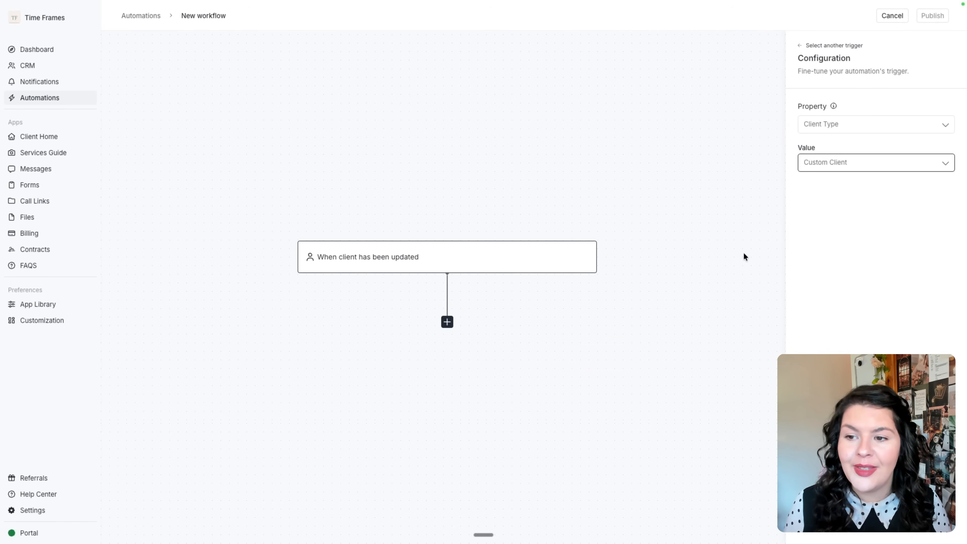
Add an 'Assign a contract' action using the Wedding Photography Contract.
{"action": "left_click", "coordinate": [448, 322]}
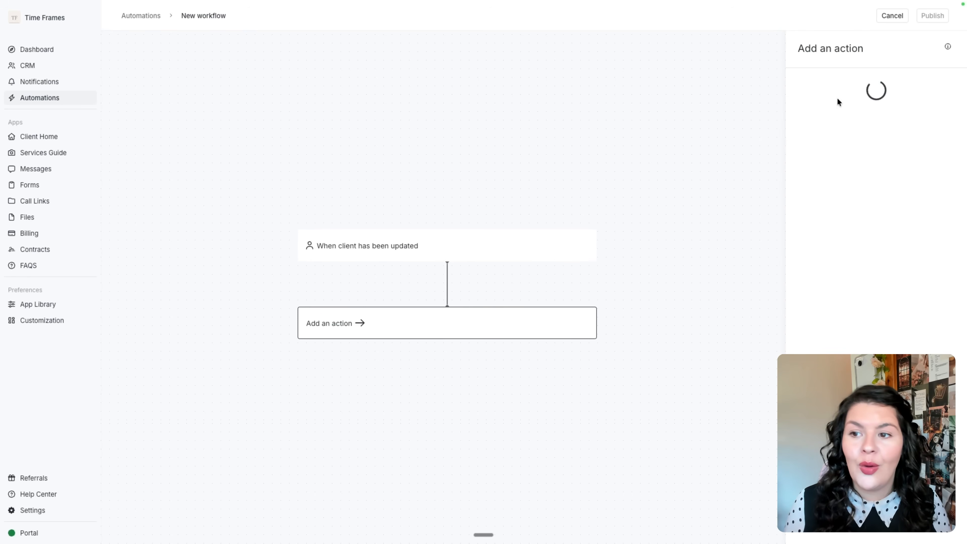
{"action": "left_click", "coordinate": [843, 93]}
{"action": "left_click", "coordinate": [848, 132]}
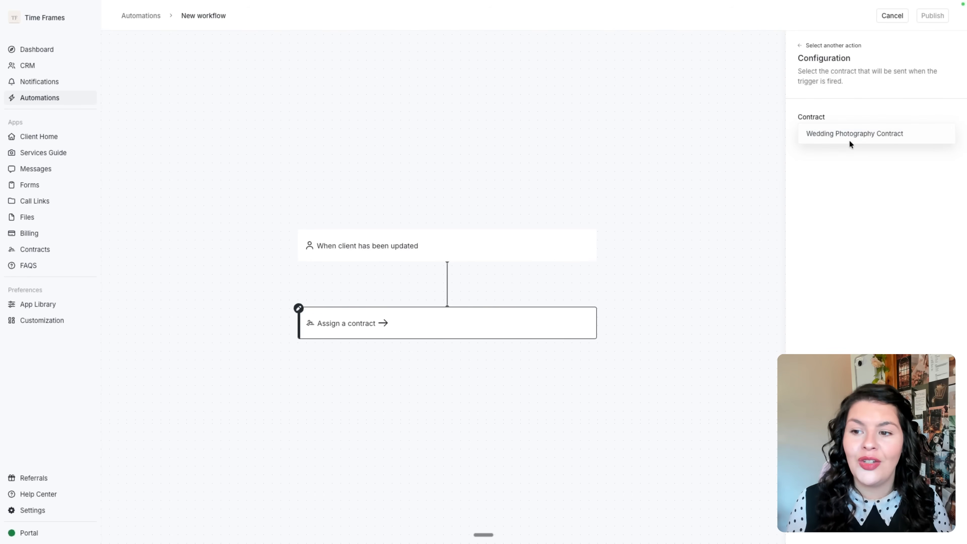
{"action": "left_click", "coordinate": [848, 140]}
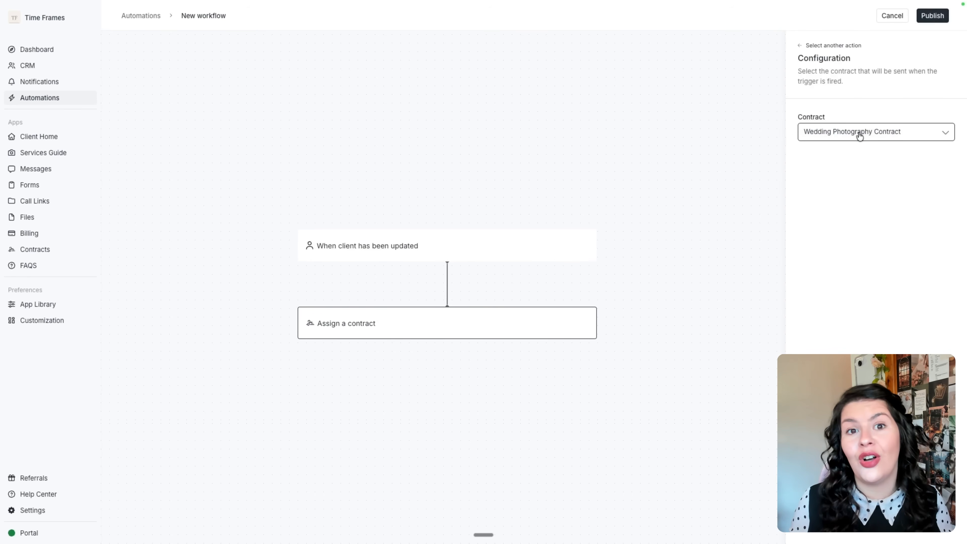
{"action": "left_click", "coordinate": [436, 246]}
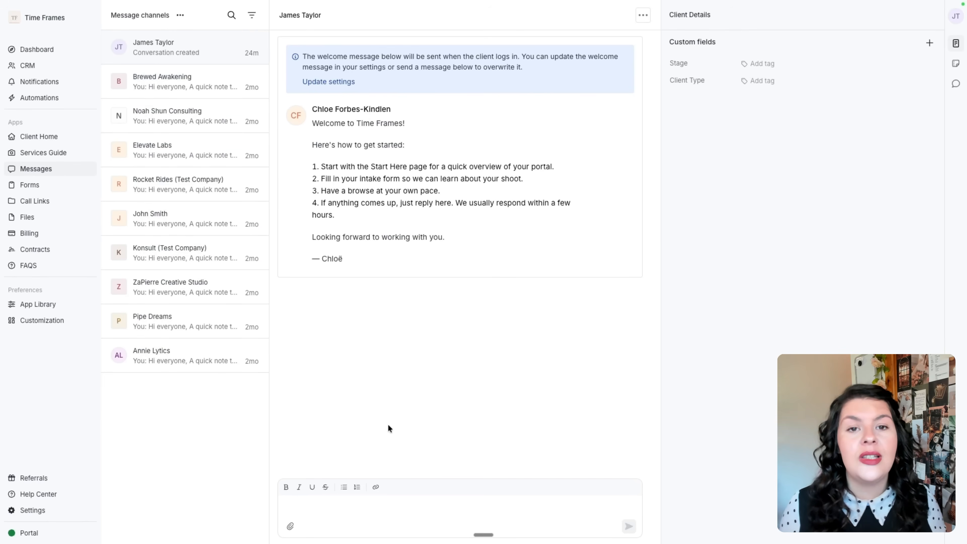
In the client conversation, view the Internal Notes panel and then the Internal Chat.
{"action": "left_click", "coordinate": [377, 501]}
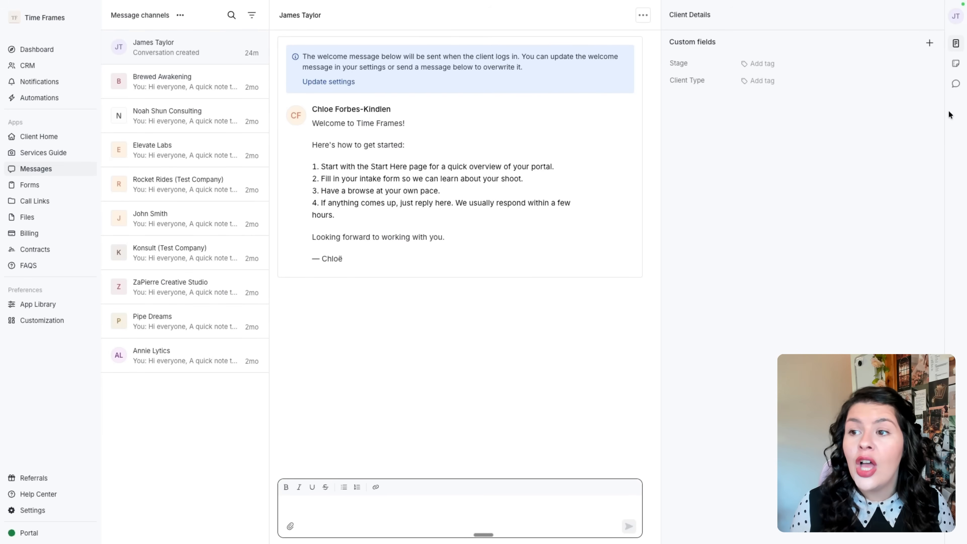
{"action": "left_click", "coordinate": [956, 64]}
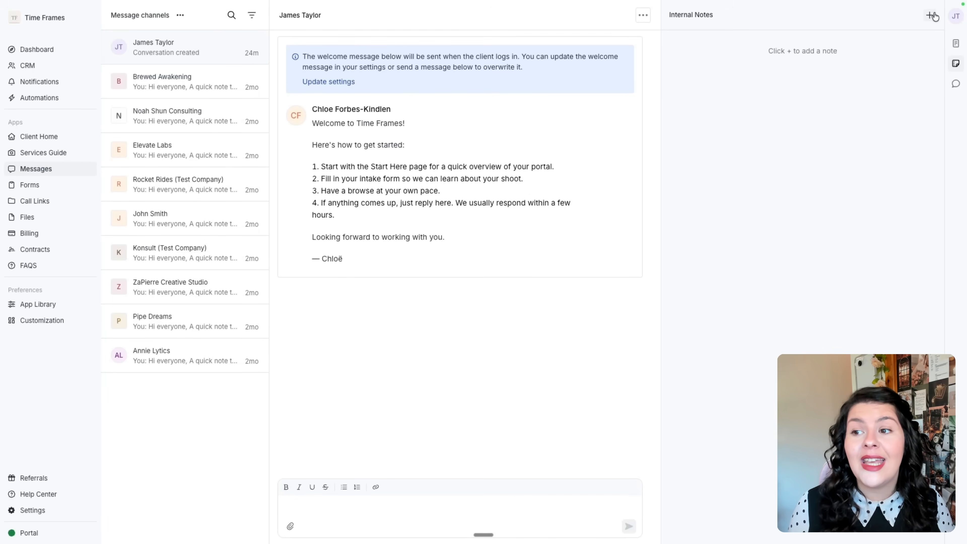
{"action": "left_click", "coordinate": [955, 85]}
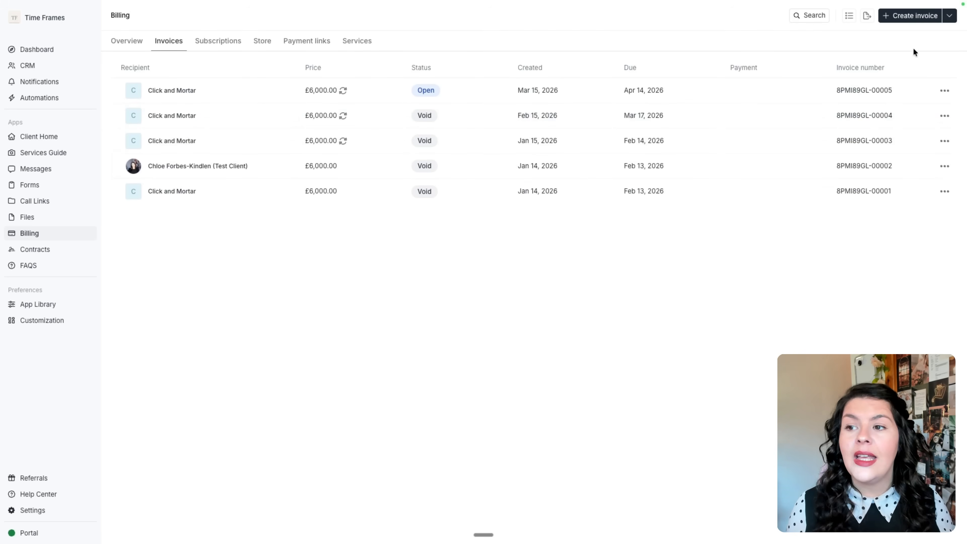
Draft a new invoice for the client with a wedding line item named after them.
{"action": "left_click", "coordinate": [911, 15]}
{"action": "left_click", "coordinate": [256, 100]}
{"action": "left_click", "coordinate": [225, 129]}
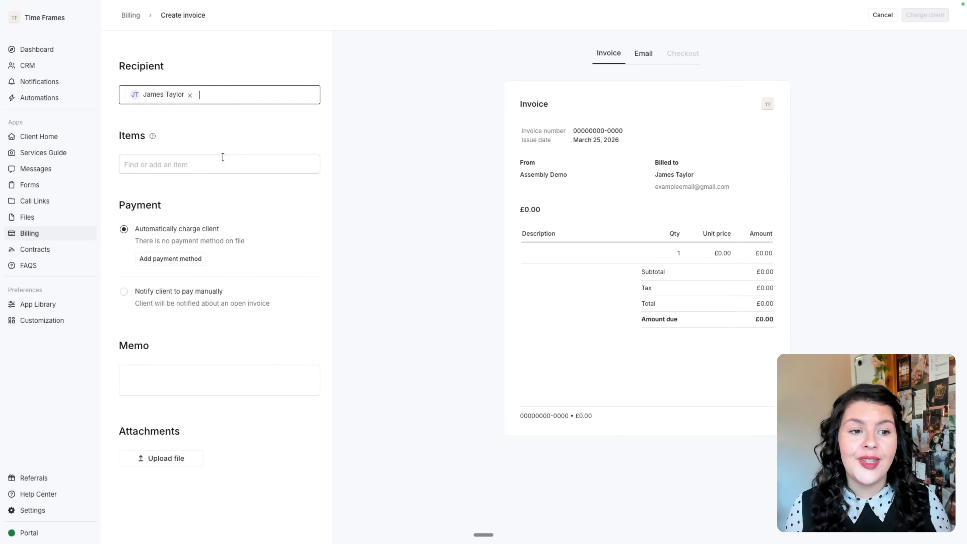
{"action": "left_click", "coordinate": [223, 162]}
{"action": "left_click", "coordinate": [191, 190]}
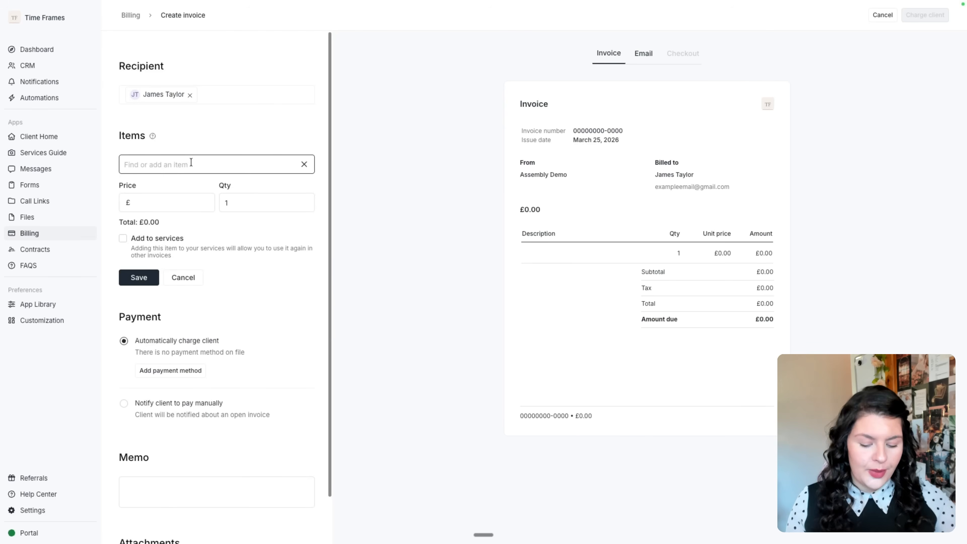
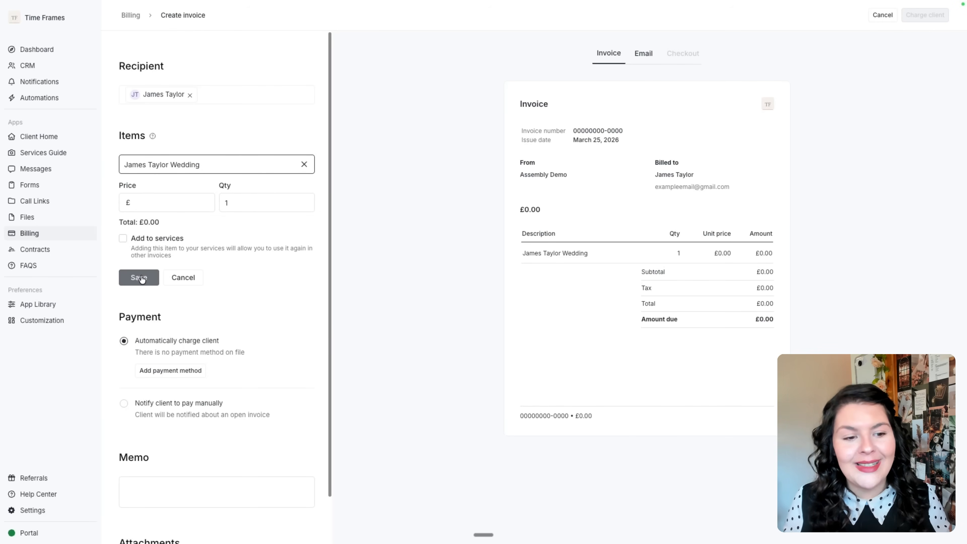
{"action": "scroll", "coordinate": [267, 437], "scroll_direction": "down", "scroll_amount": 2}
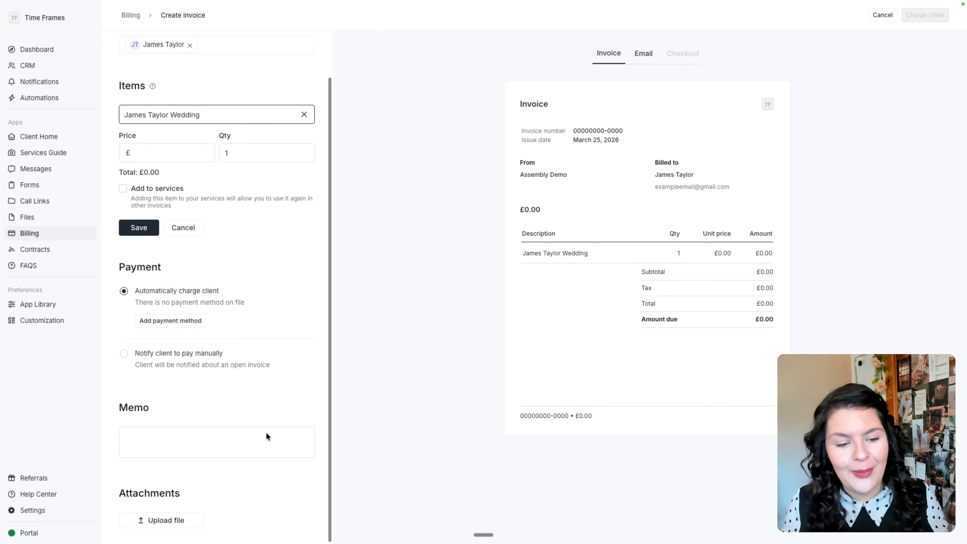
Preview the invoice email, discard the draft, and start a new subscription from Billing.
{"action": "left_click", "coordinate": [647, 55]}
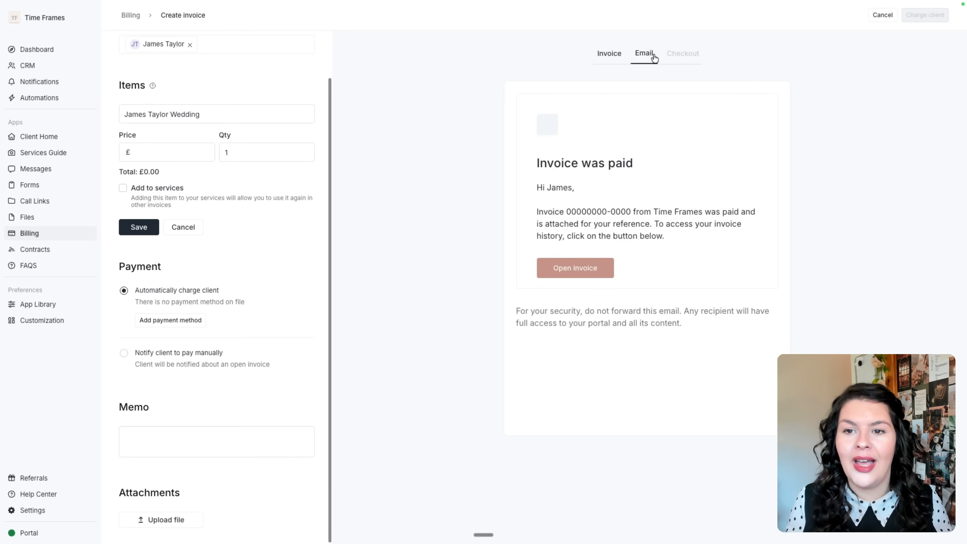
{"action": "scroll", "coordinate": [144, 131], "scroll_direction": "up", "scroll_amount": 2}
{"action": "left_click", "coordinate": [130, 16]}
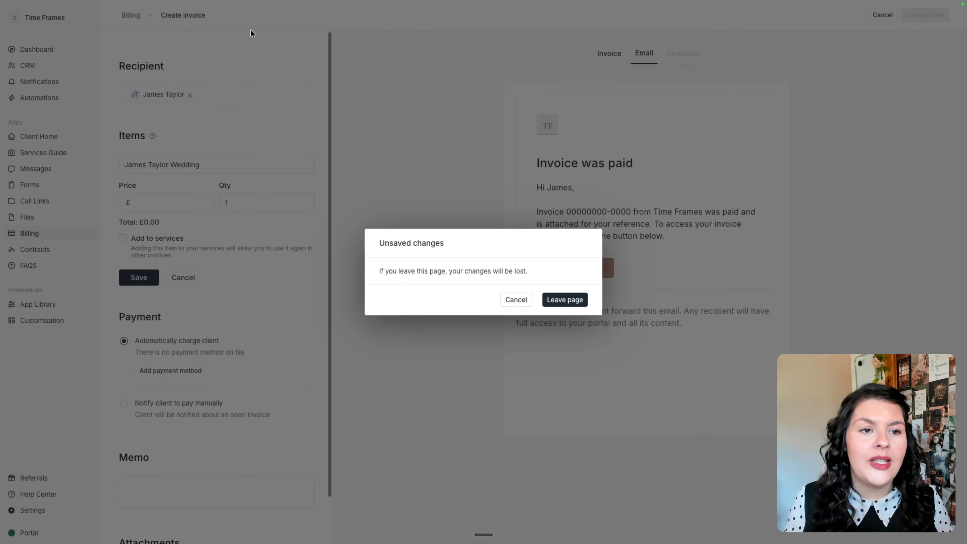
{"action": "left_click", "coordinate": [567, 299]}
{"action": "left_click", "coordinate": [228, 42]}
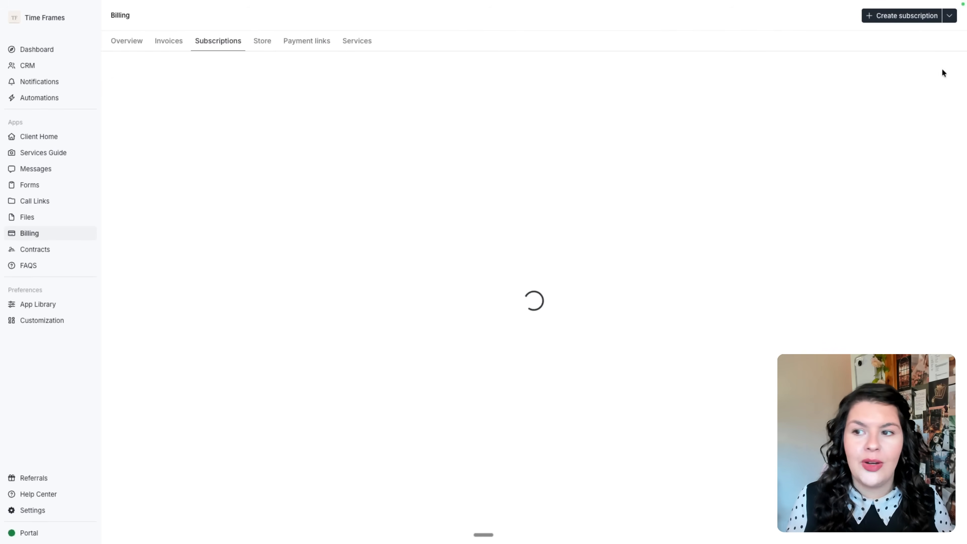
{"action": "left_click", "coordinate": [894, 19]}
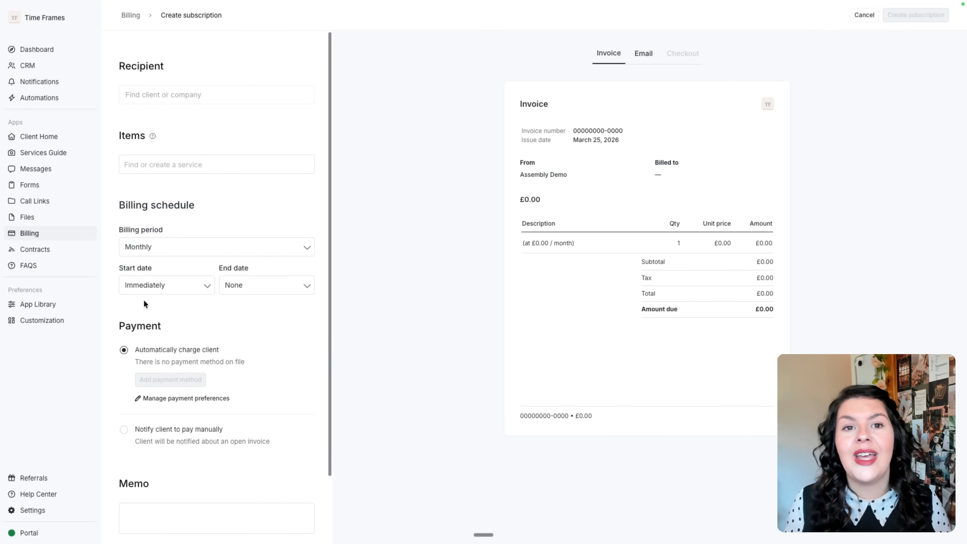
Set the subscription to Monthly with manual payment notification, then abandon it for Files.
{"action": "left_click", "coordinate": [225, 242]}
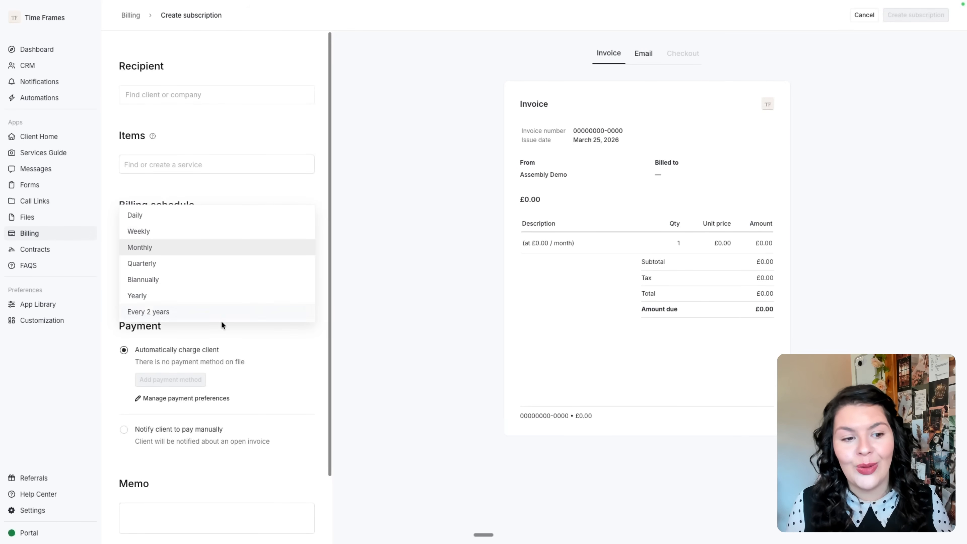
{"action": "left_click", "coordinate": [263, 351]}
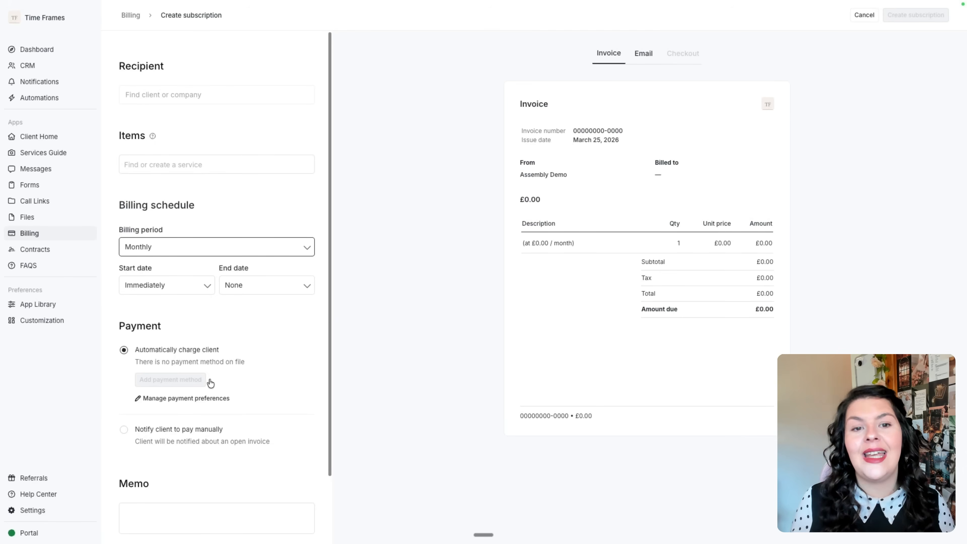
{"action": "left_click", "coordinate": [166, 435]}
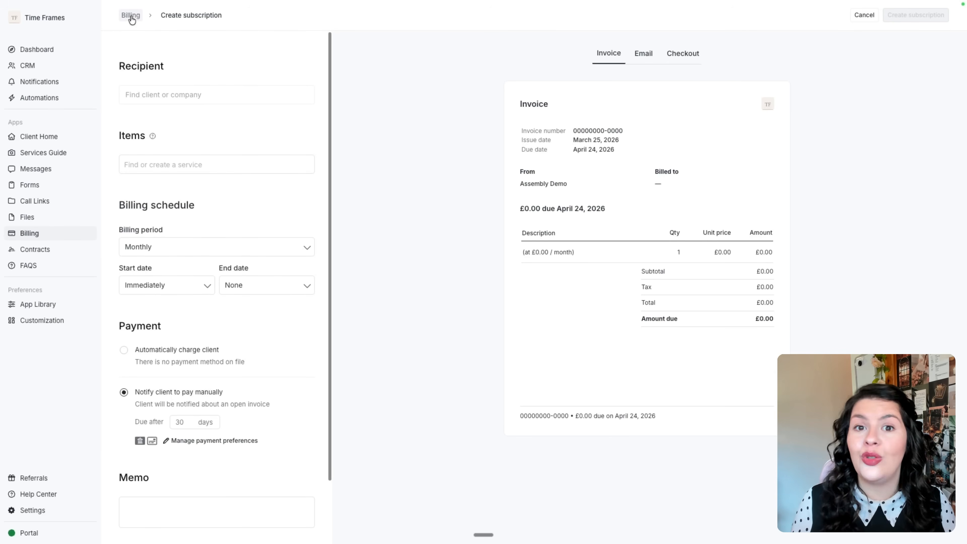
{"action": "left_click", "coordinate": [77, 222]}
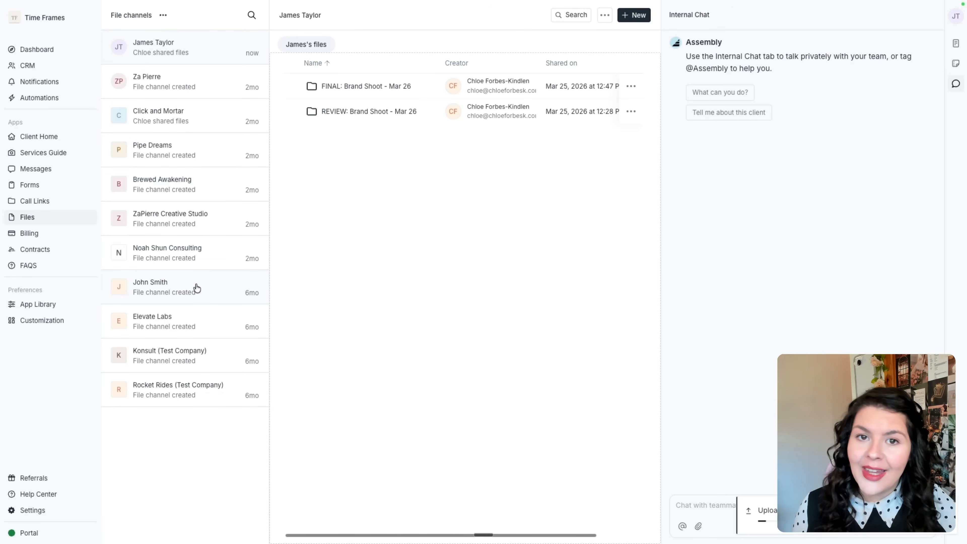
Open the FINAL: Brand Shoot - Mar 26 folder and check the first photo's options menu.
{"action": "left_click", "coordinate": [632, 17]}
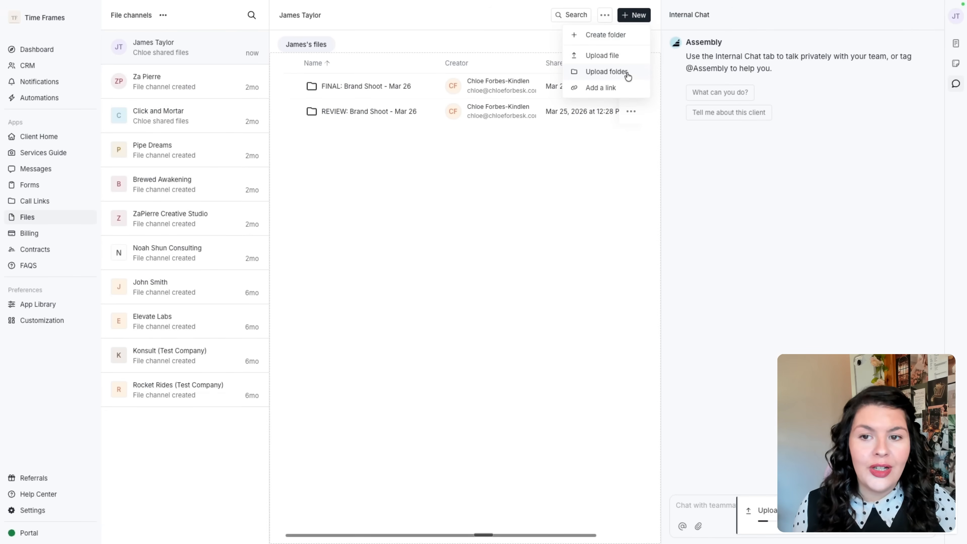
{"action": "left_click", "coordinate": [365, 112]}
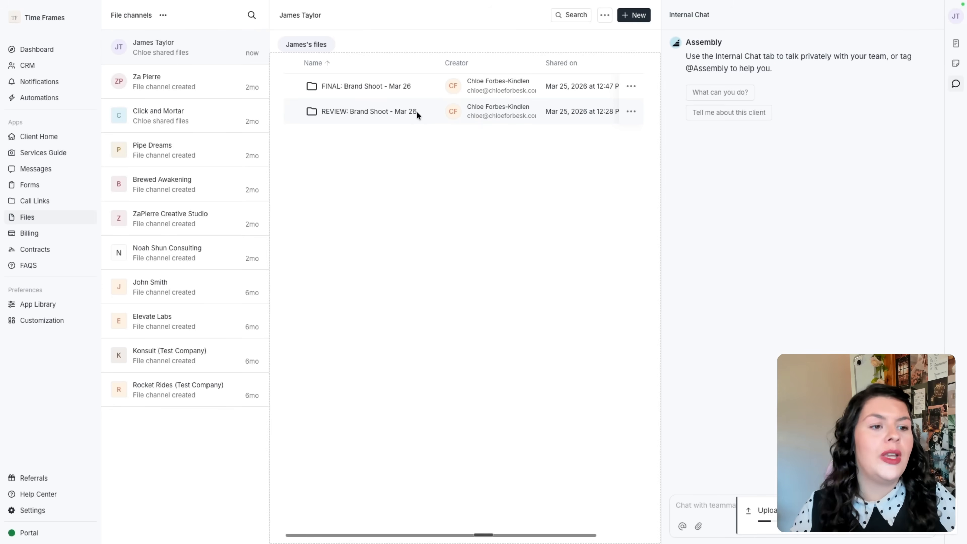
{"action": "left_click", "coordinate": [335, 86]}
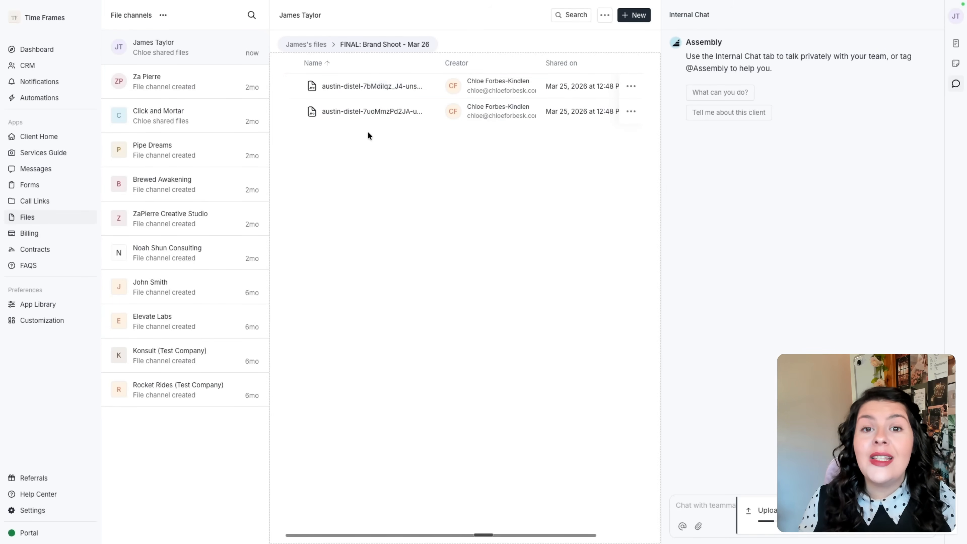
{"action": "left_click", "coordinate": [631, 87]}
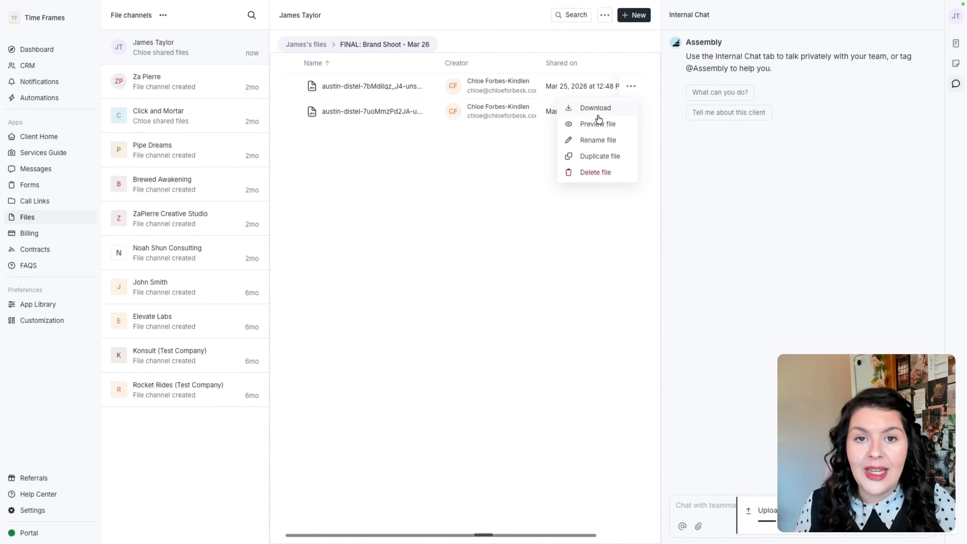
{"action": "left_click", "coordinate": [457, 155]}
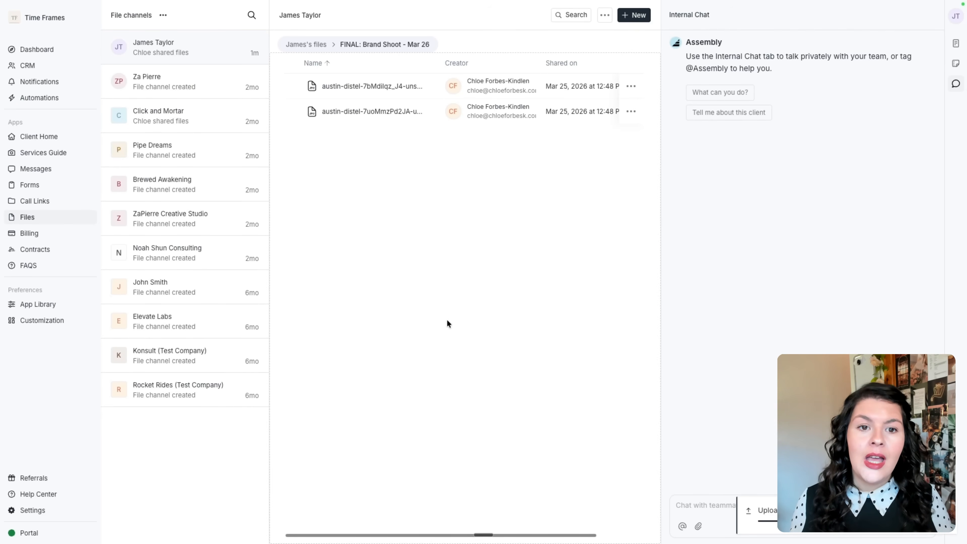
Try a 'Review Photos' web link with the pasted gallery address, cancel it, and open App Library.
{"action": "left_click", "coordinate": [635, 17]}
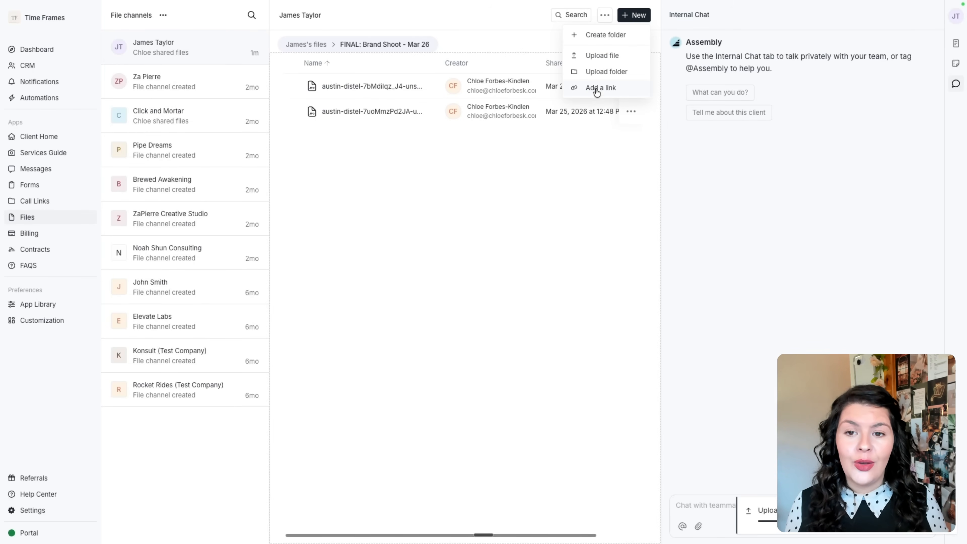
{"action": "left_click", "coordinate": [595, 90]}
{"action": "type", "text": "Review Photos"}
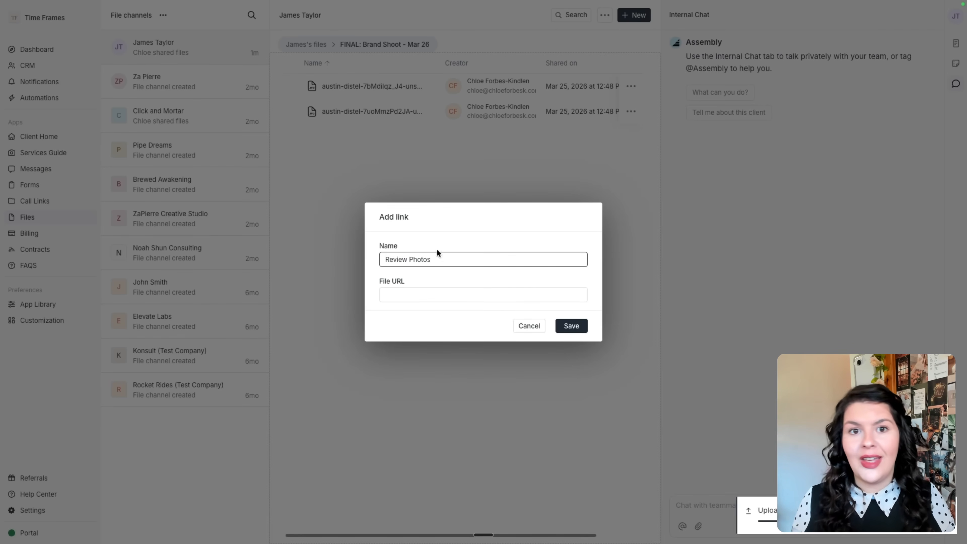
{"action": "left_click", "coordinate": [444, 296]}
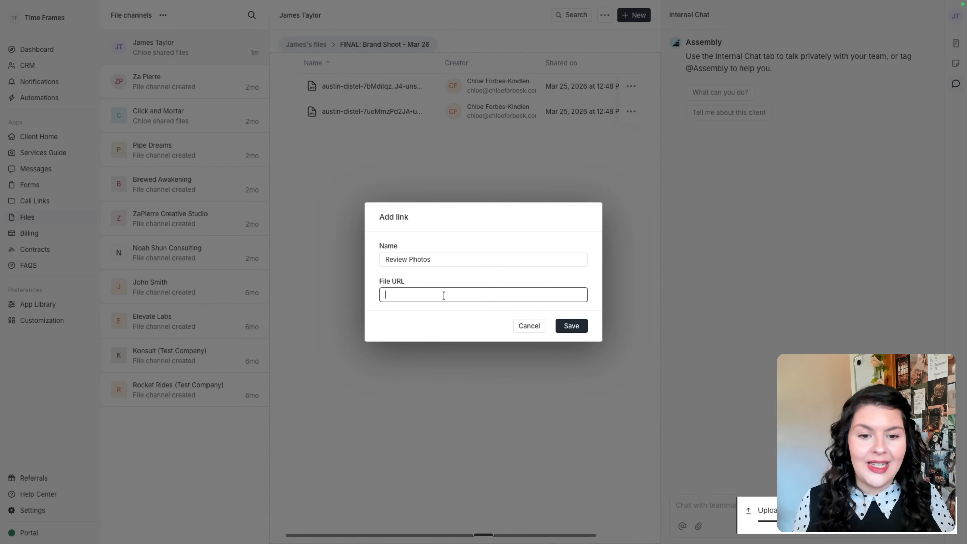
{"action": "type", "text": "https://afriendphotography.zenfoliosite.com/sample-gallery"}
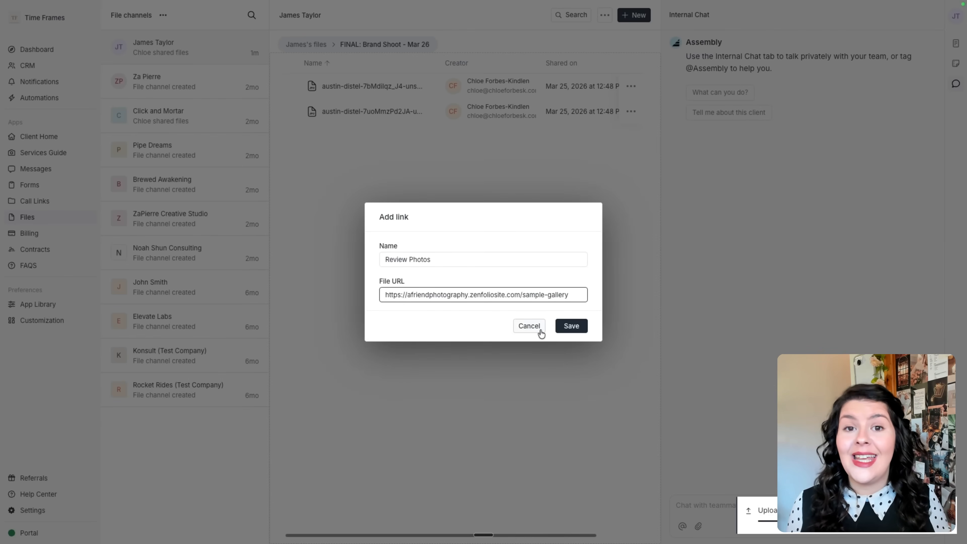
{"action": "left_click", "coordinate": [534, 326]}
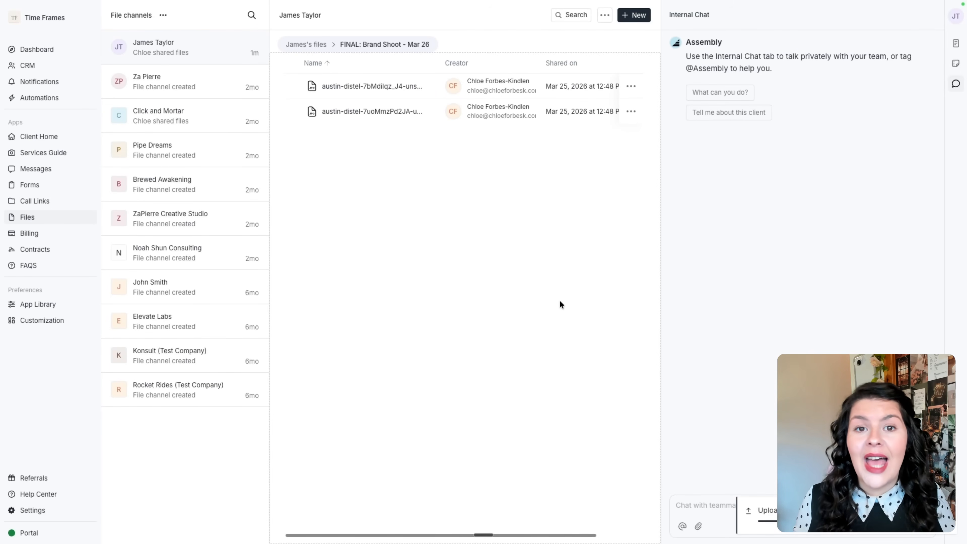
{"action": "left_click", "coordinate": [17, 306]}
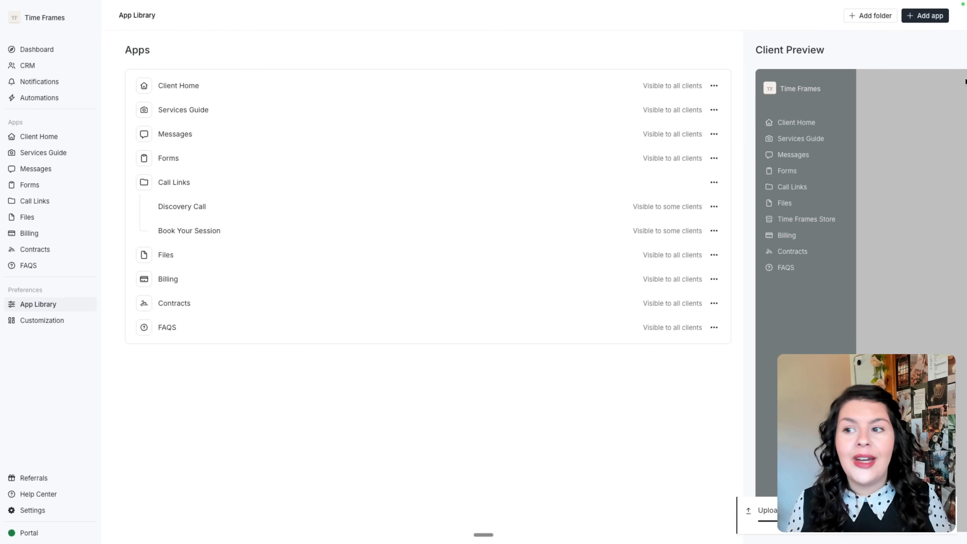
Begin an Embeds and Links app named for the client's Brand Shoot and copy the gallery's direct link.
{"action": "left_click", "coordinate": [916, 17]}
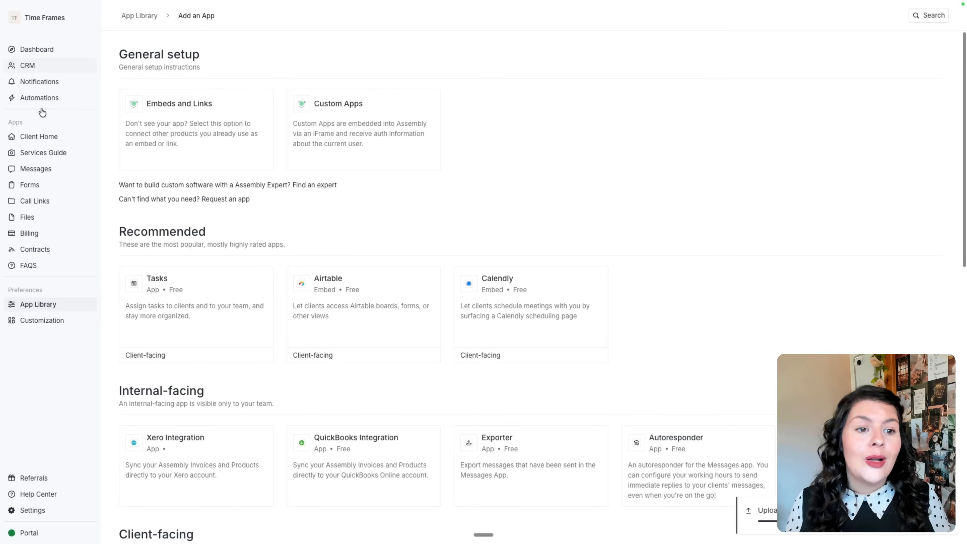
{"action": "left_click", "coordinate": [182, 125]}
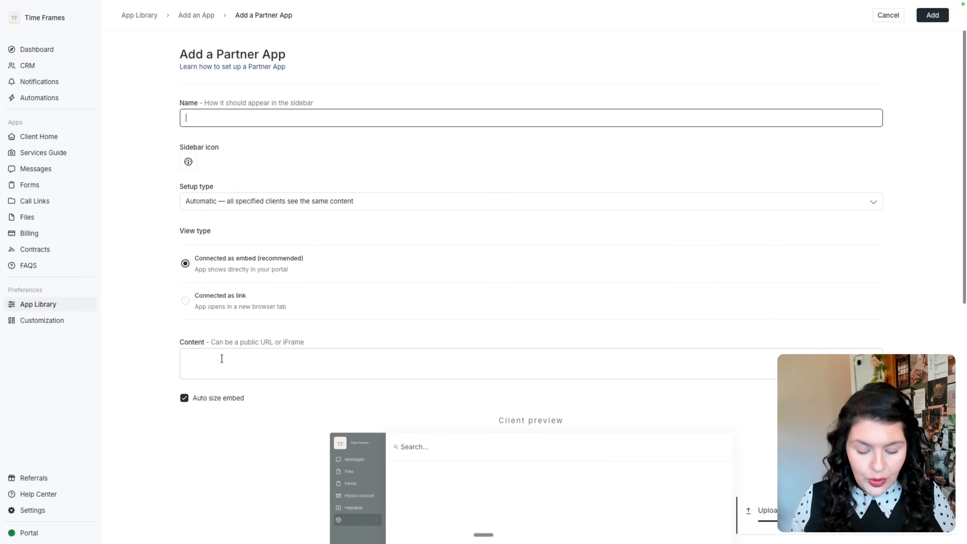
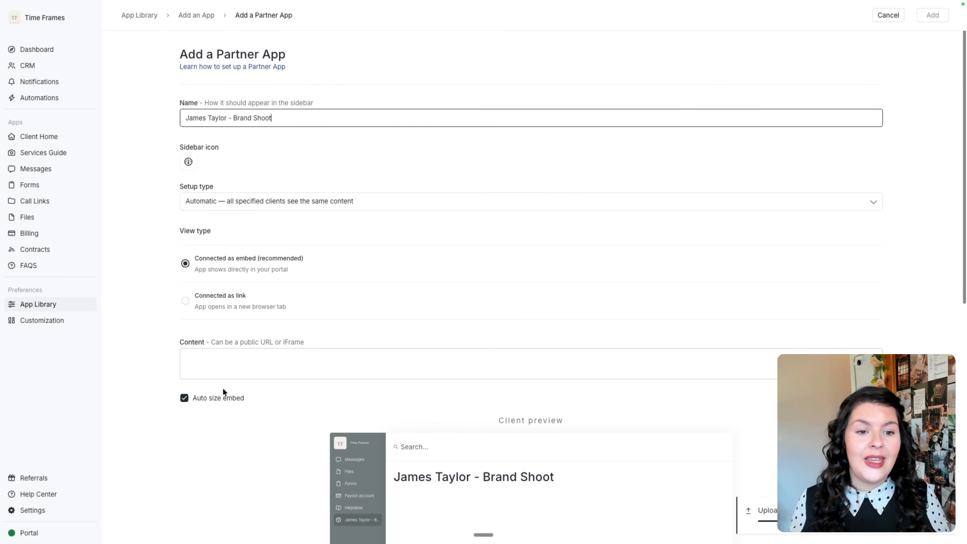
{"action": "left_click", "coordinate": [261, 200]}
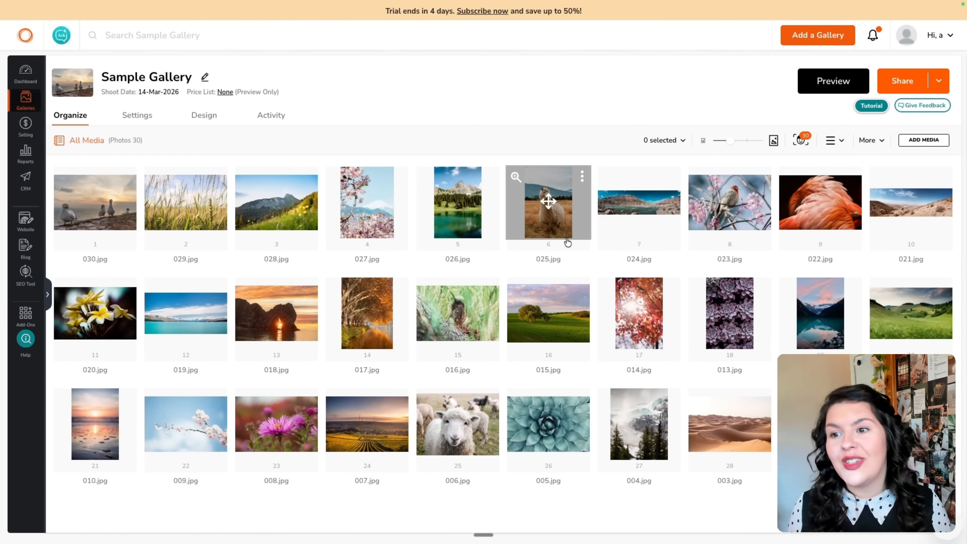
{"action": "left_click", "coordinate": [939, 82]}
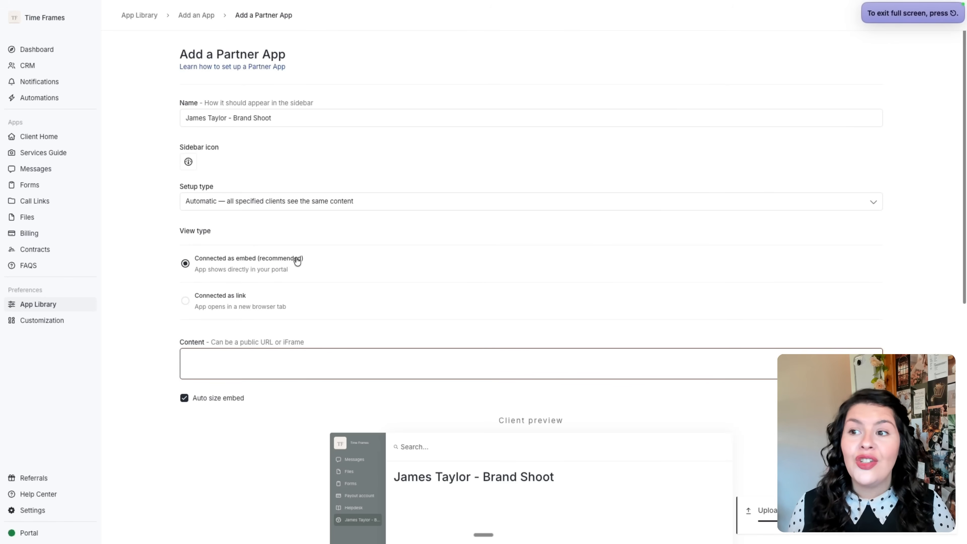
Paste the sample gallery URL as the app's content.
{"action": "type", "text": "https://afriendphotography.zenfoliosite.com/sample-gallery"}
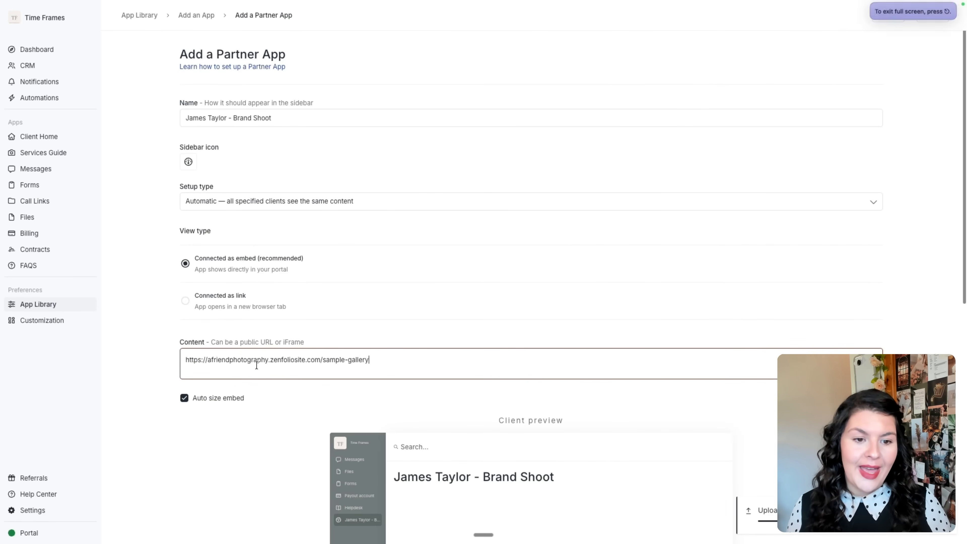
{"action": "scroll", "coordinate": [460, 309], "scroll_direction": "down", "scroll_amount": 5}
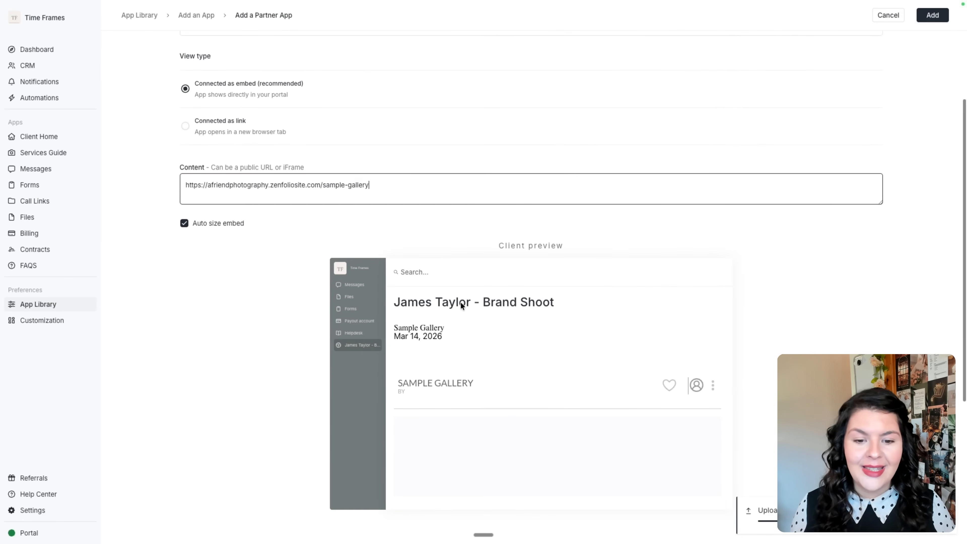
{"action": "scroll", "coordinate": [560, 401], "scroll_direction": "down", "scroll_amount": 1}
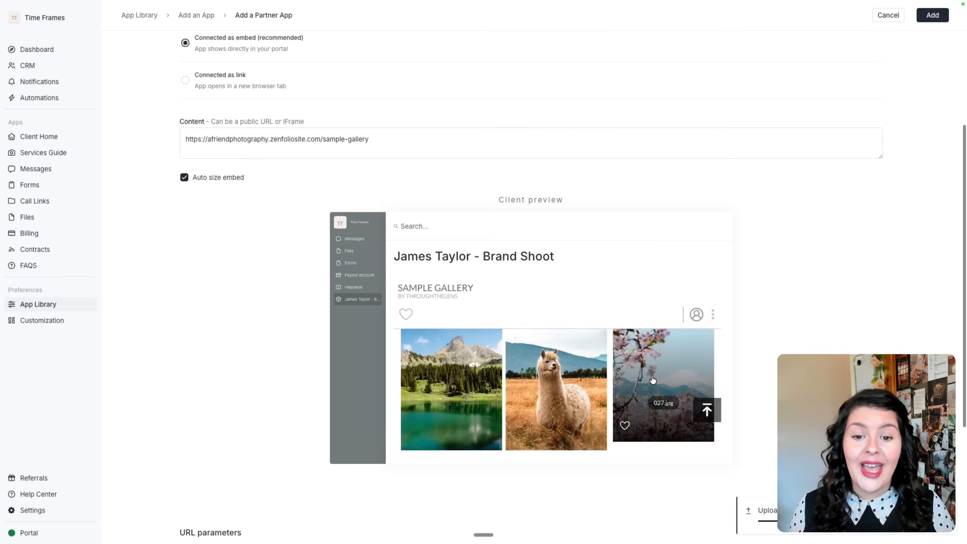
{"action": "scroll", "coordinate": [653, 379], "scroll_direction": "down", "scroll_amount": 10}
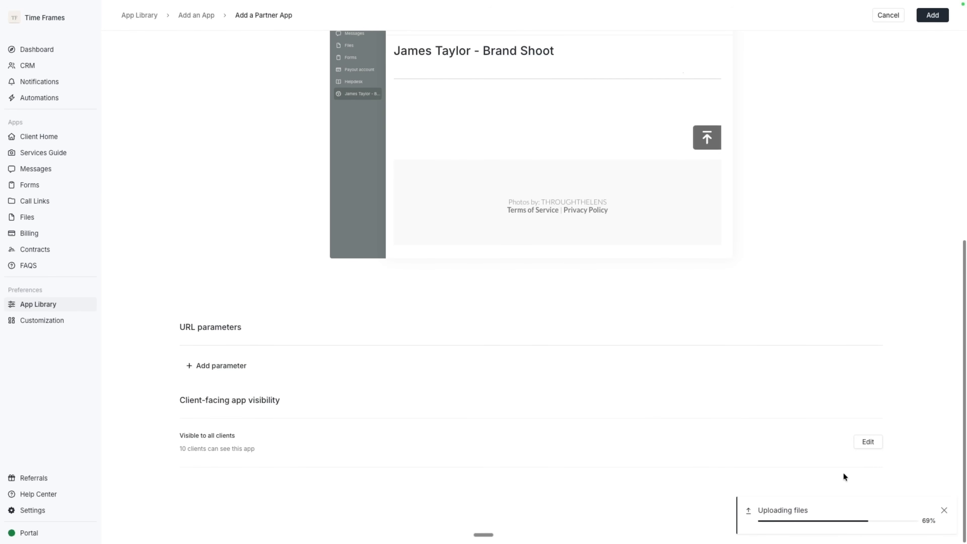
Make the app visible only to this one client, save the rule, and add the app.
{"action": "left_click", "coordinate": [868, 444]}
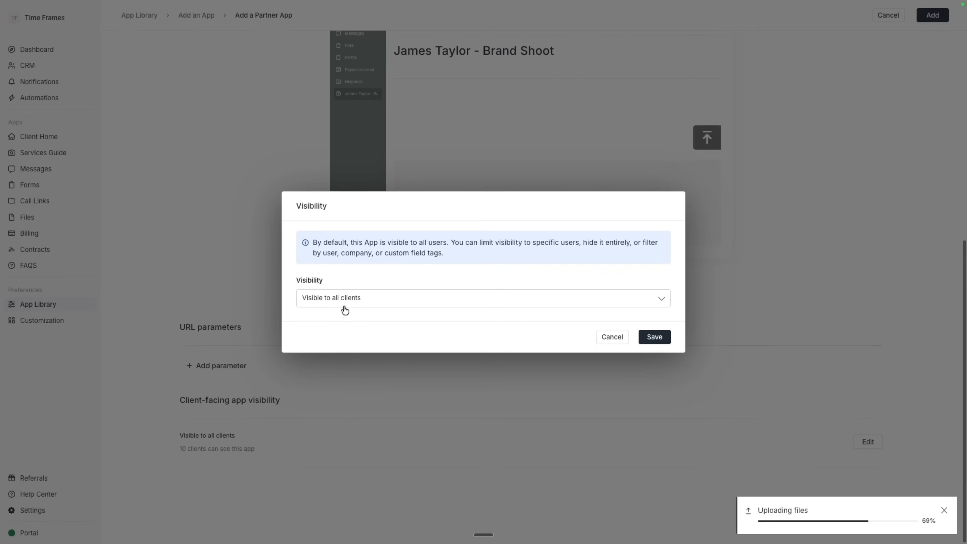
{"action": "left_click", "coordinate": [350, 299]}
{"action": "left_click", "coordinate": [350, 267]}
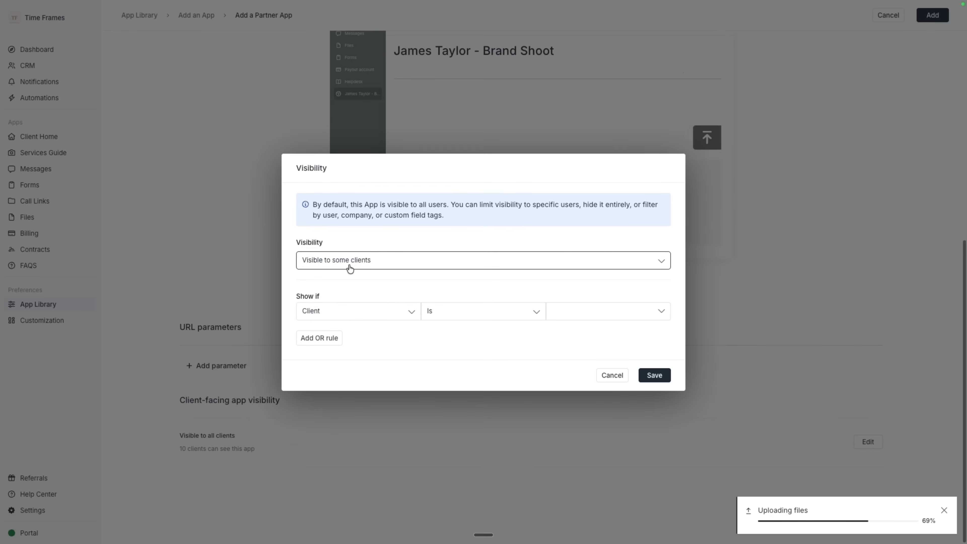
{"action": "left_click", "coordinate": [570, 312]}
{"action": "left_click", "coordinate": [573, 334]}
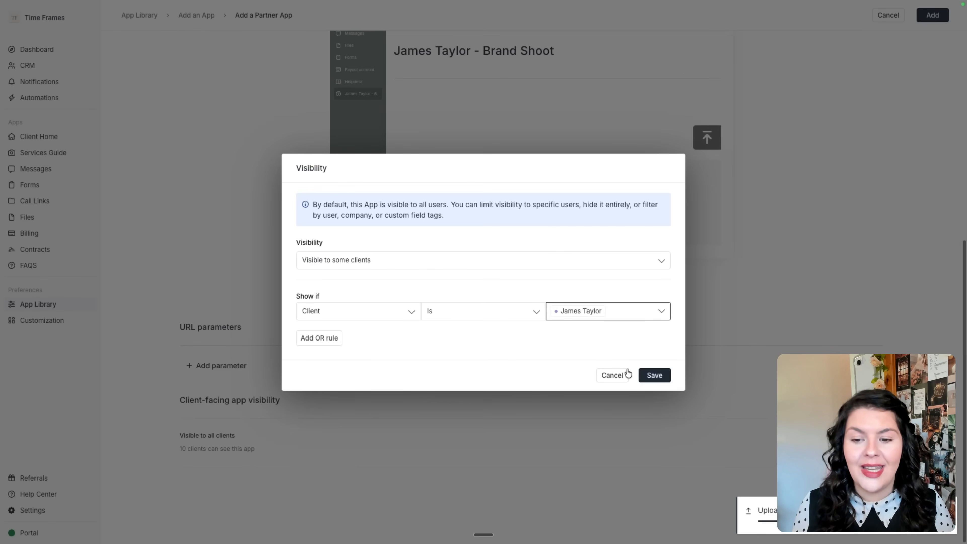
{"action": "left_click", "coordinate": [667, 375]}
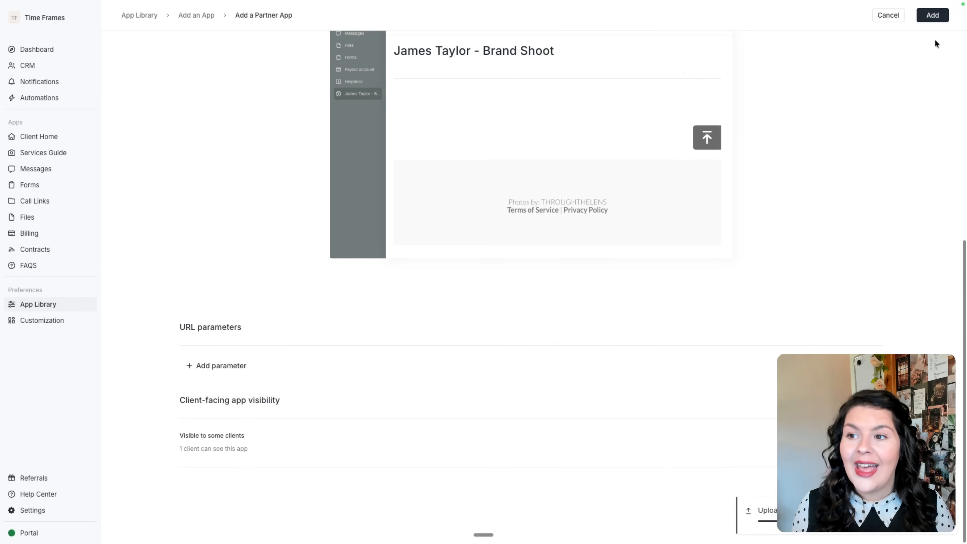
{"action": "left_click", "coordinate": [932, 15]}
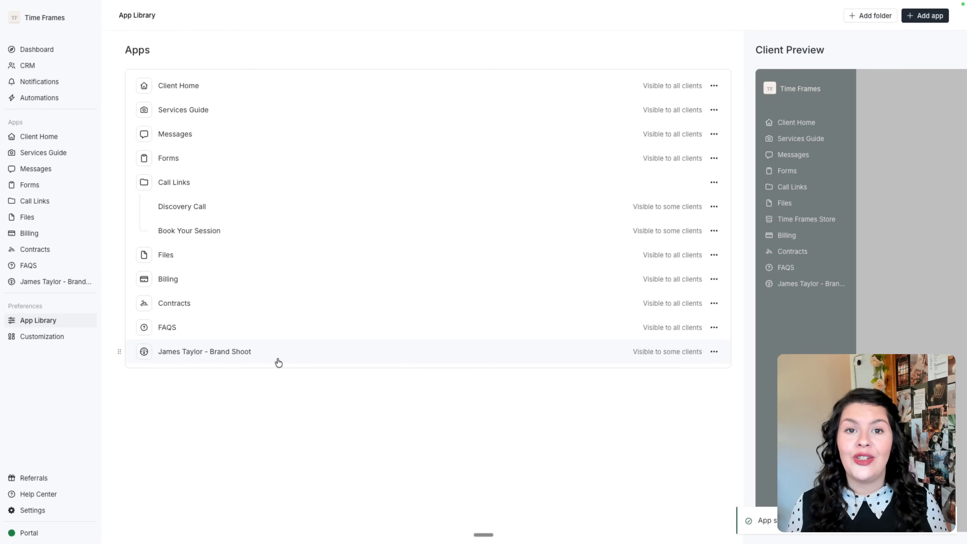
Create a '2026 Photoshoots' folder, move the client's Brand Shoot app into it, and save.
{"action": "left_click", "coordinate": [880, 22]}
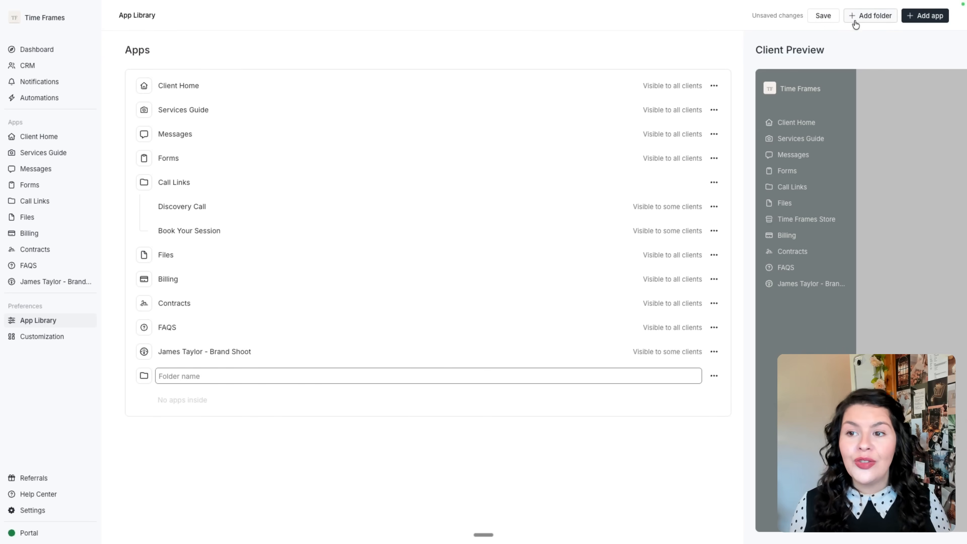
{"action": "type", "text": "2026 "}
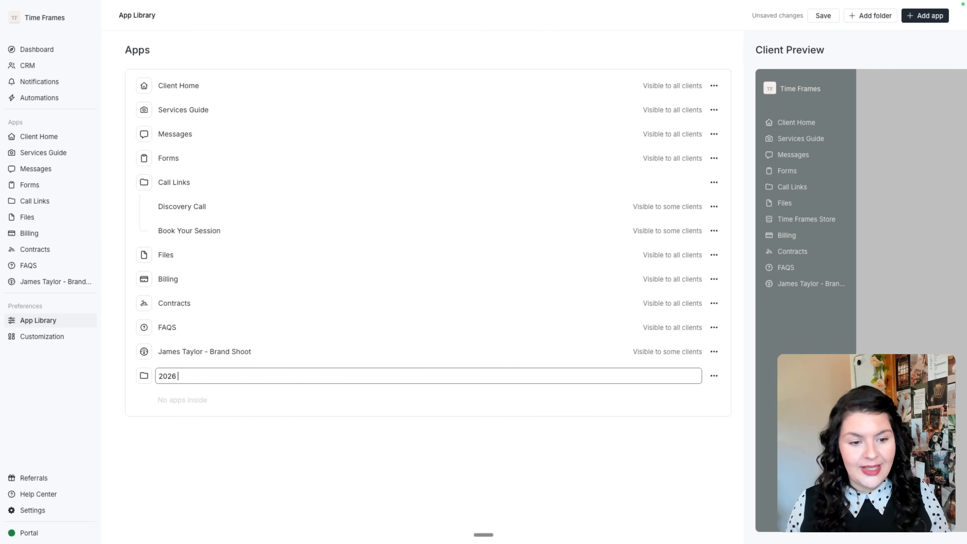
{"action": "type", "text": "Photoshoots"}
{"action": "left_click_drag", "start_coordinate": [434, 351], "coordinate": [435, 375]}
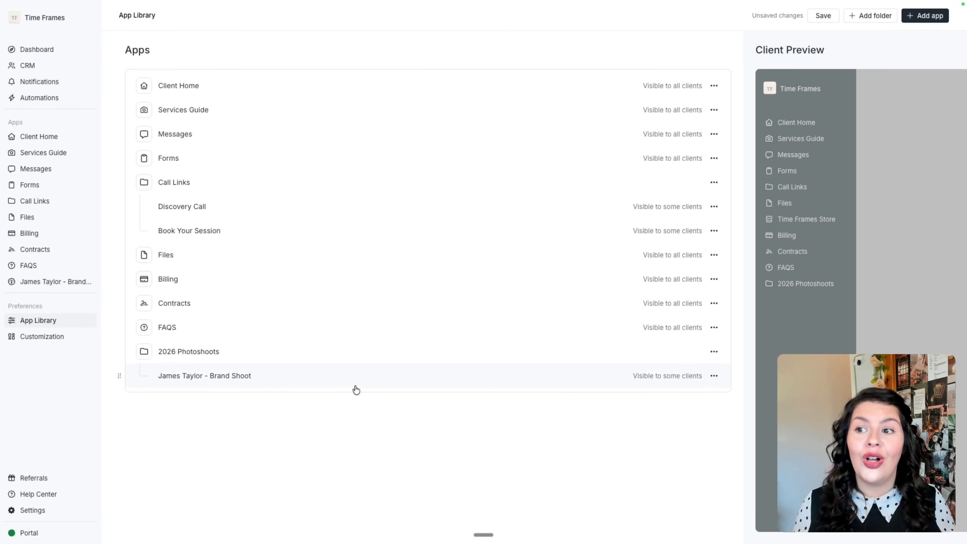
{"action": "left_click", "coordinate": [822, 15]}
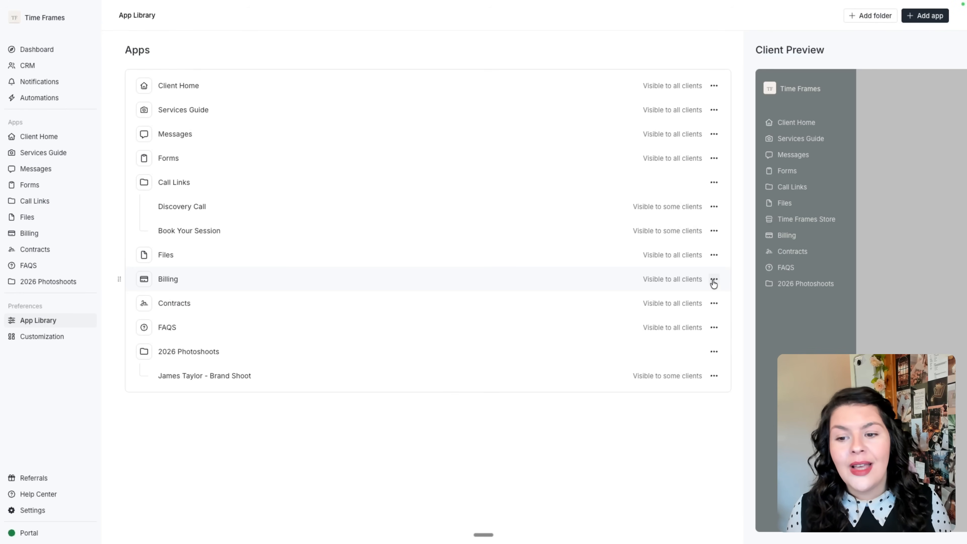
Open the Billing app's Edit app settings from its options menu.
{"action": "left_click", "coordinate": [714, 280]}
{"action": "left_click", "coordinate": [627, 296]}
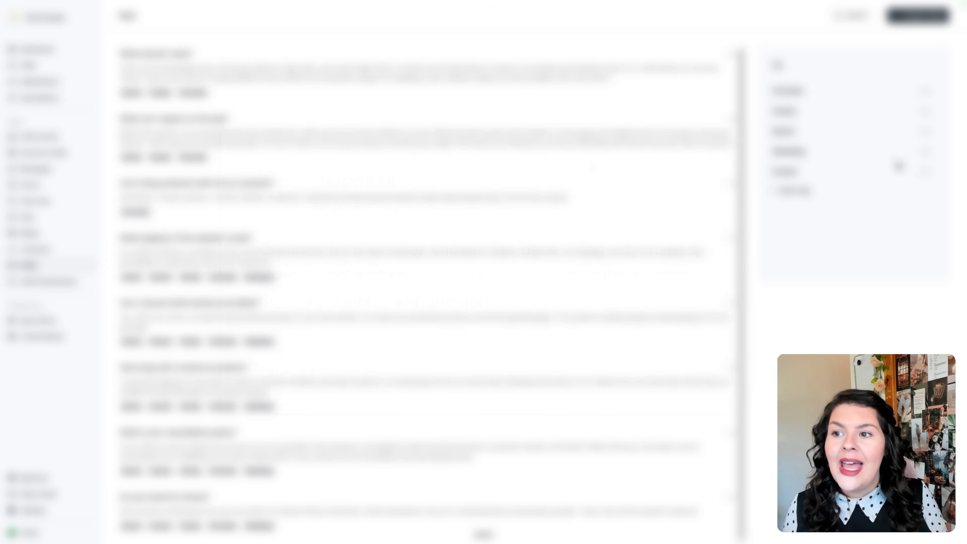
{"action": "left_click", "coordinate": [918, 16]}
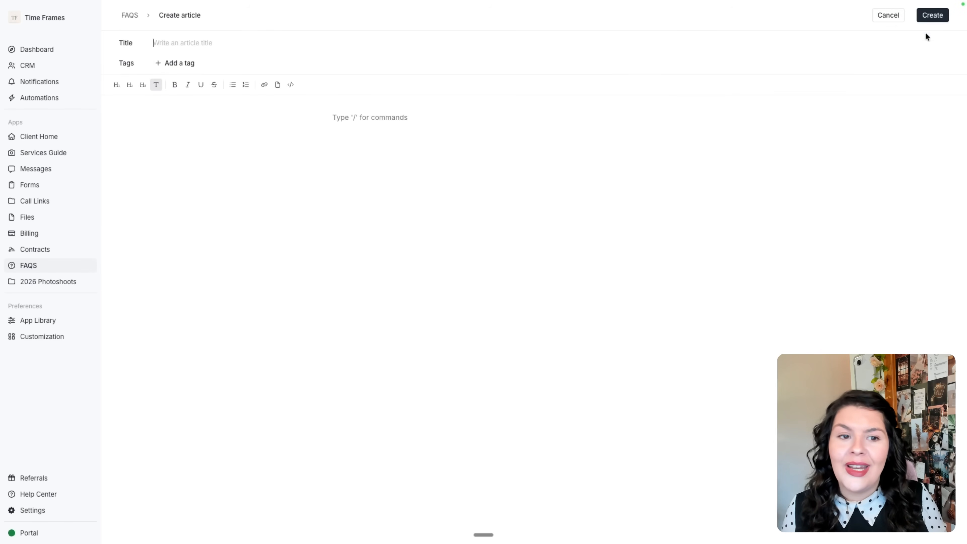
{"action": "type", "text": "/"}
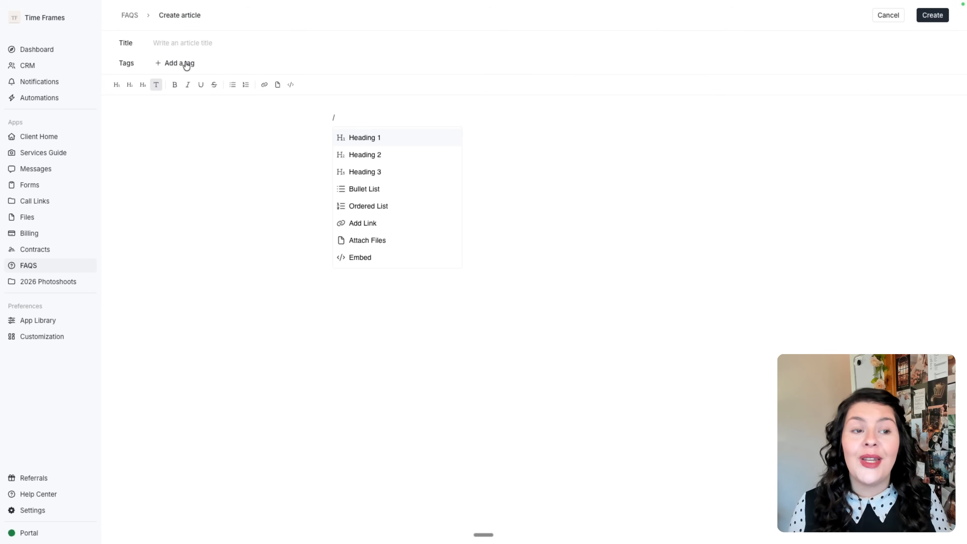
{"action": "left_click", "coordinate": [873, 21]}
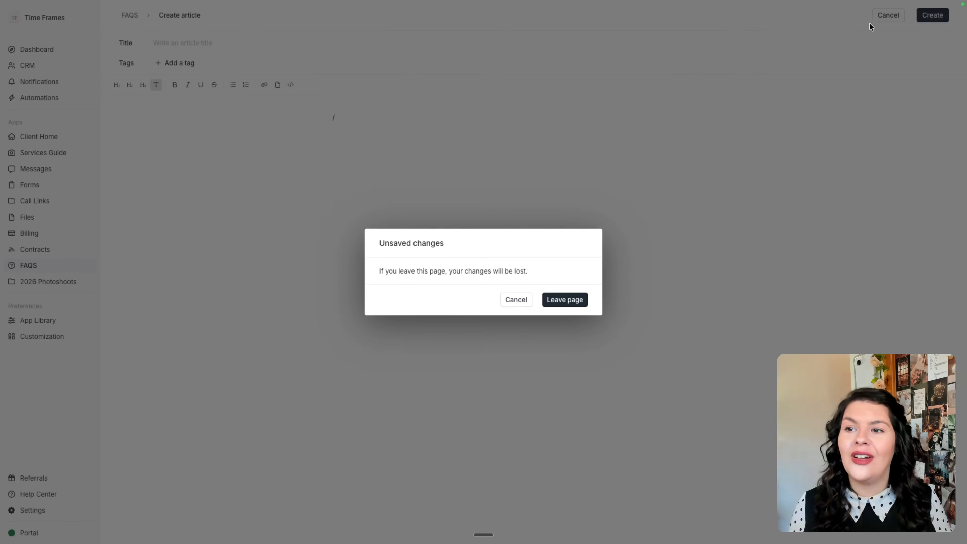
{"action": "left_click", "coordinate": [558, 302]}
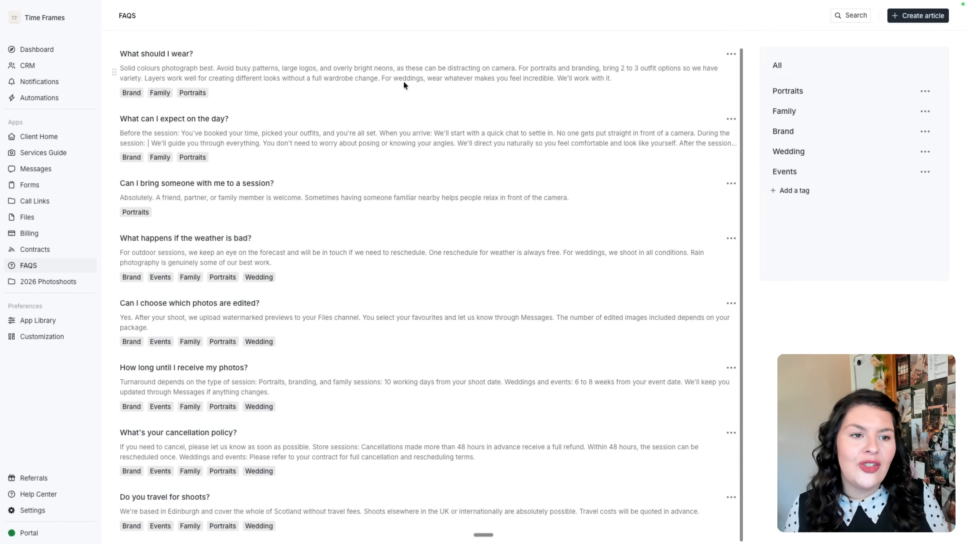